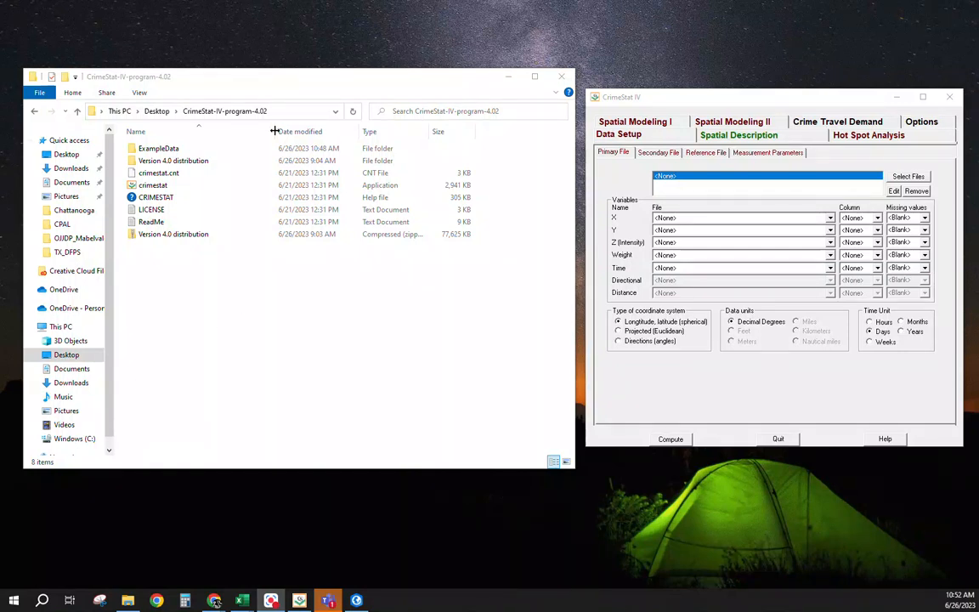
- Open the CrimeStat IV Chapter 2 document from the Version 4.0 distribution folder, skim its data setup pages, and close it
double_click(191, 166)
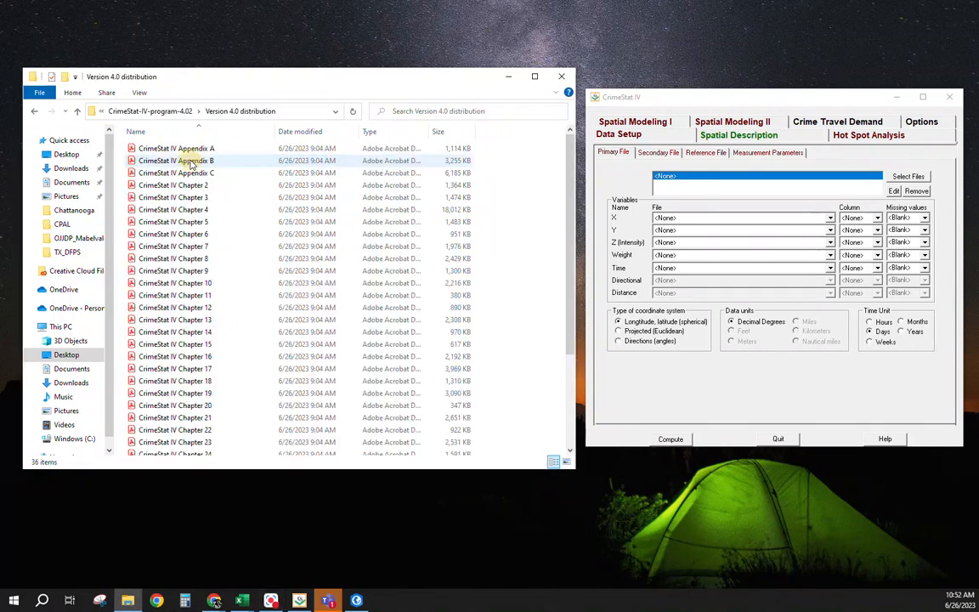
scroll(214, 287, down, 4)
scroll(217, 293, up, 4)
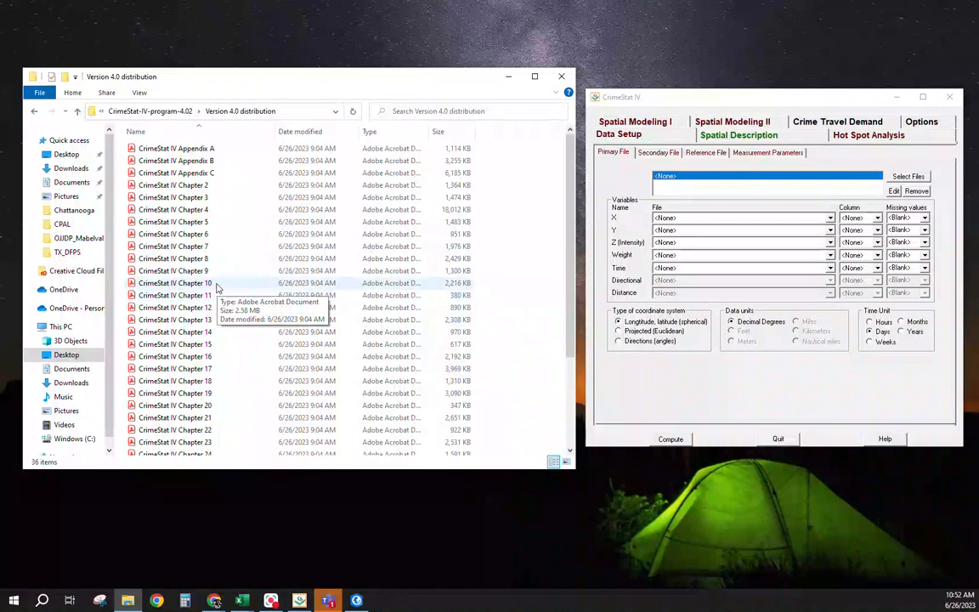
double_click(189, 186)
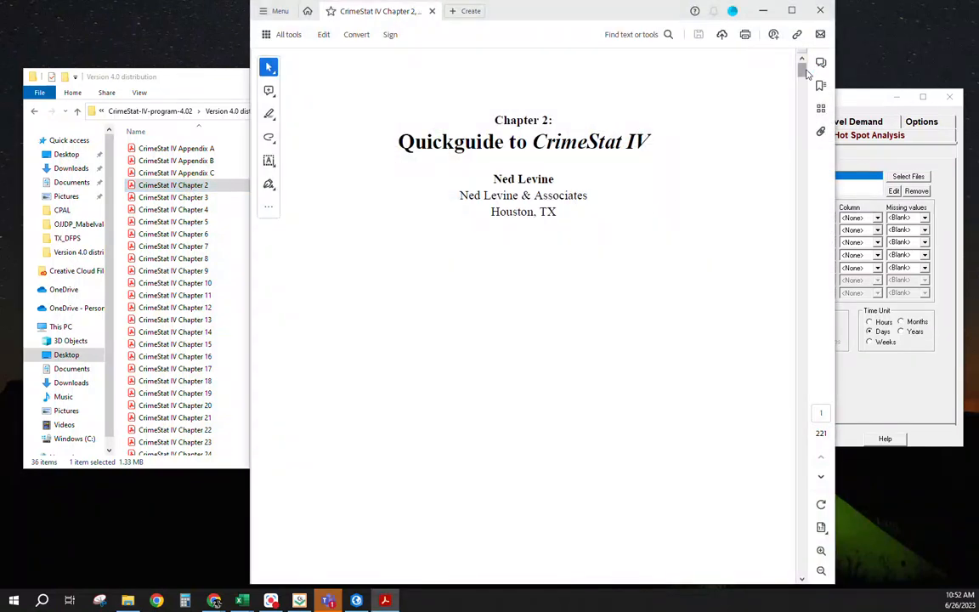
drag(805, 74, 804, 82)
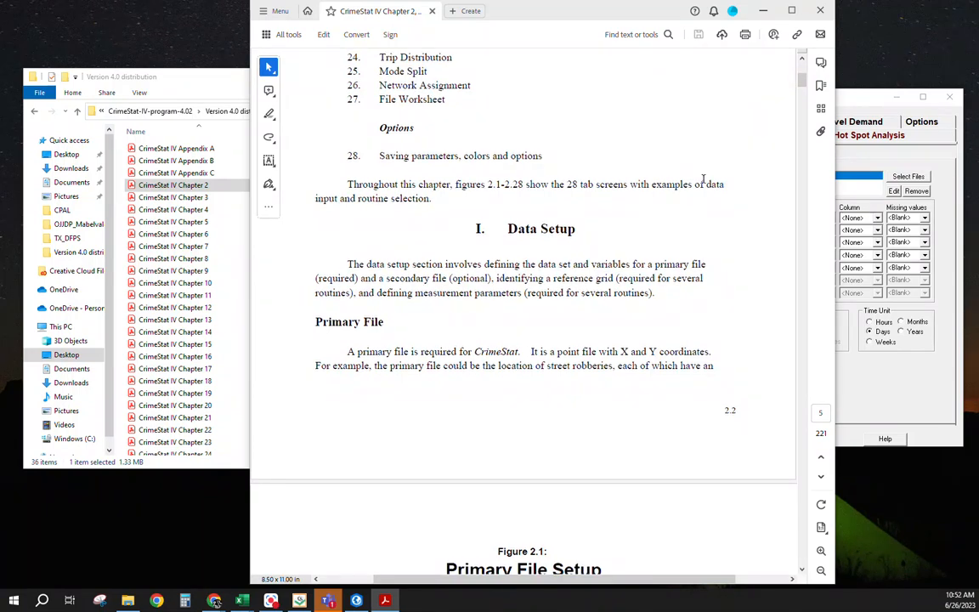
drag(804, 88, 803, 99)
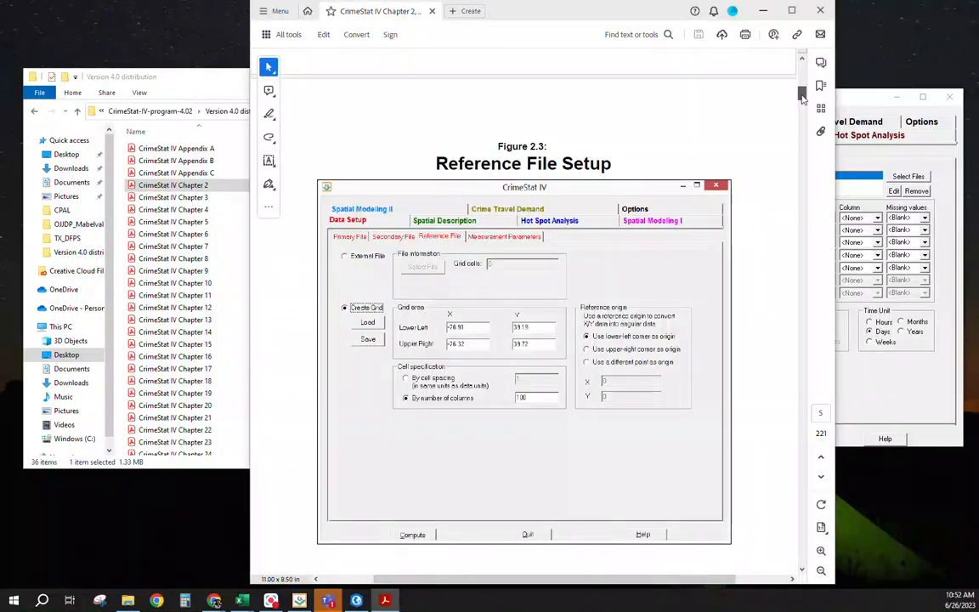
drag(802, 98, 796, 43)
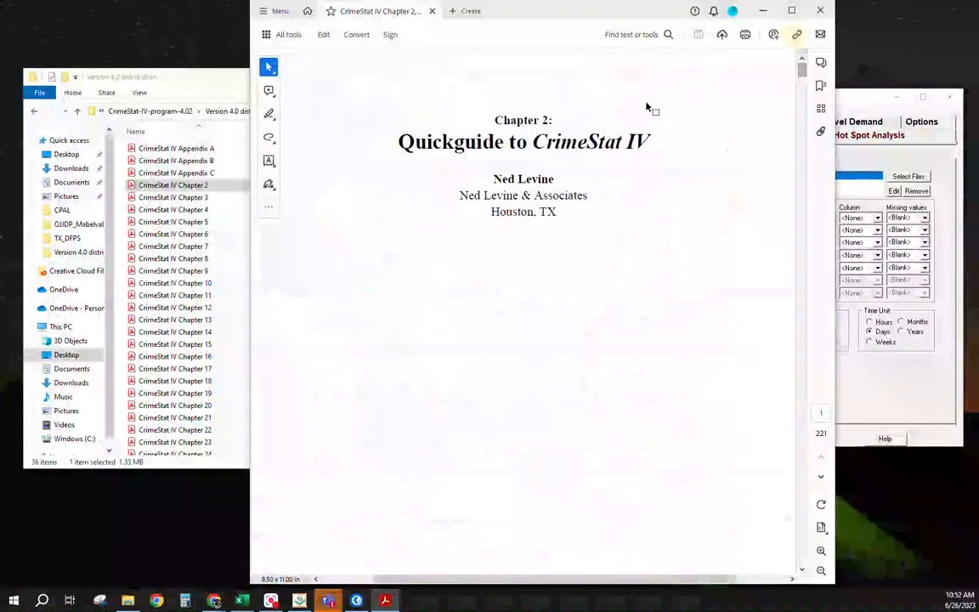
click(820, 10)
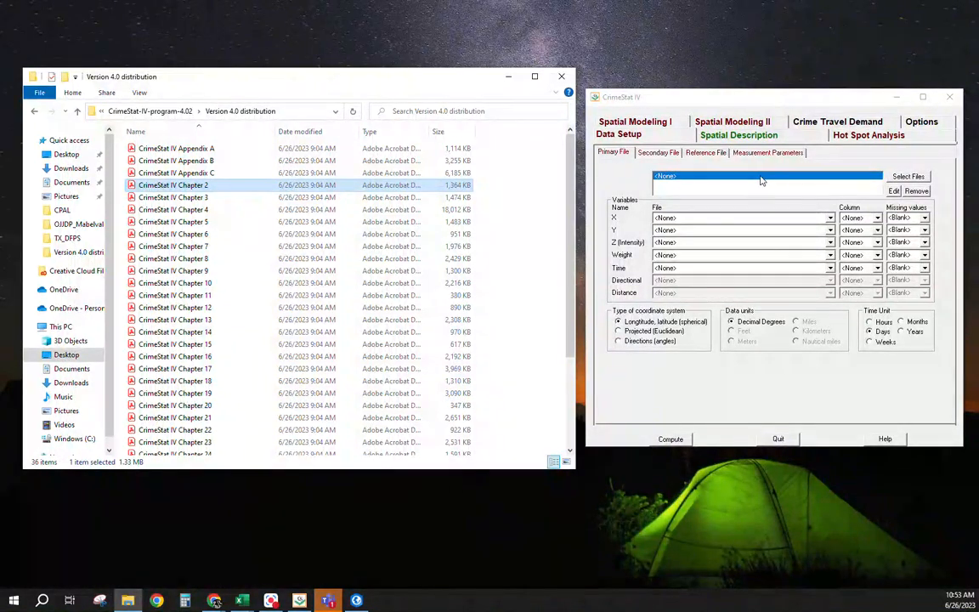
- Switch to ArcGIS Pro and examine the spatial reference in the Violence_LR_Historical layer's source properties
click(371, 601)
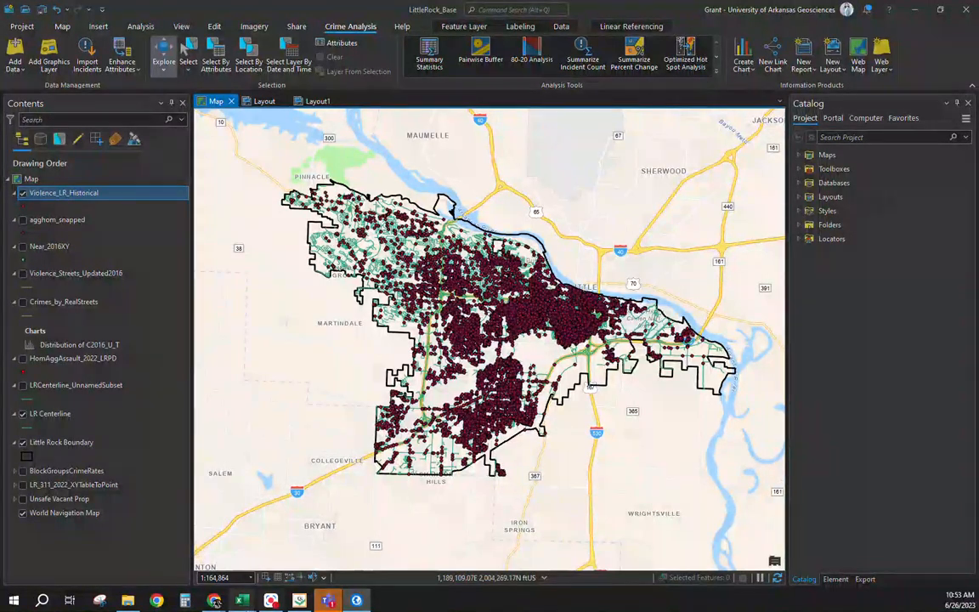
click(299, 600)
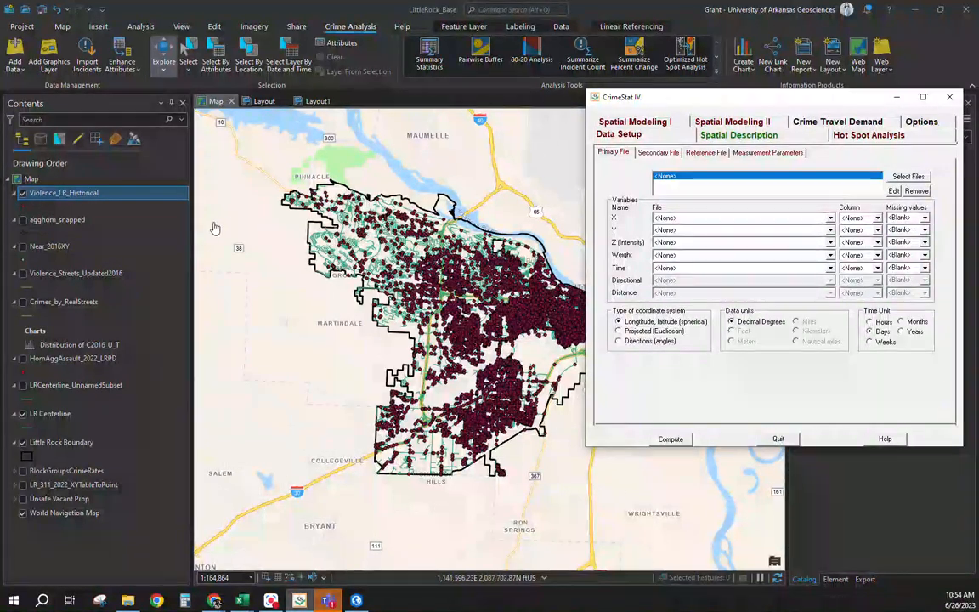
right_click(88, 198)
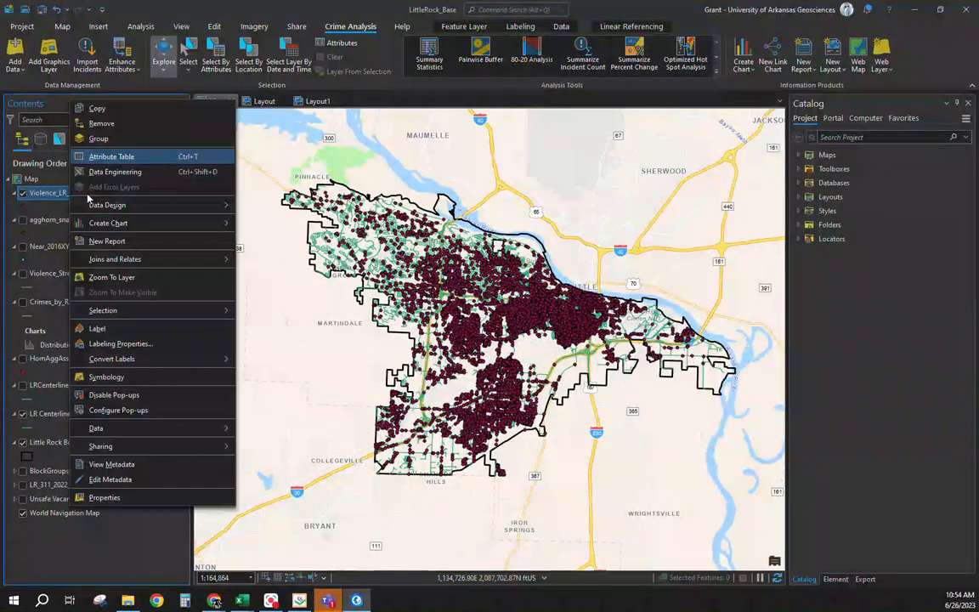
click(120, 499)
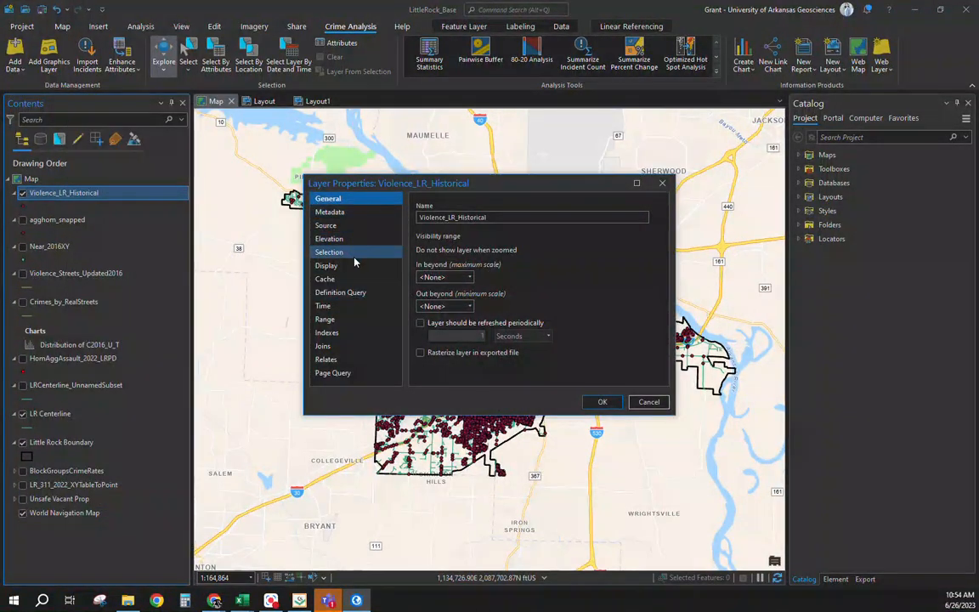
click(354, 227)
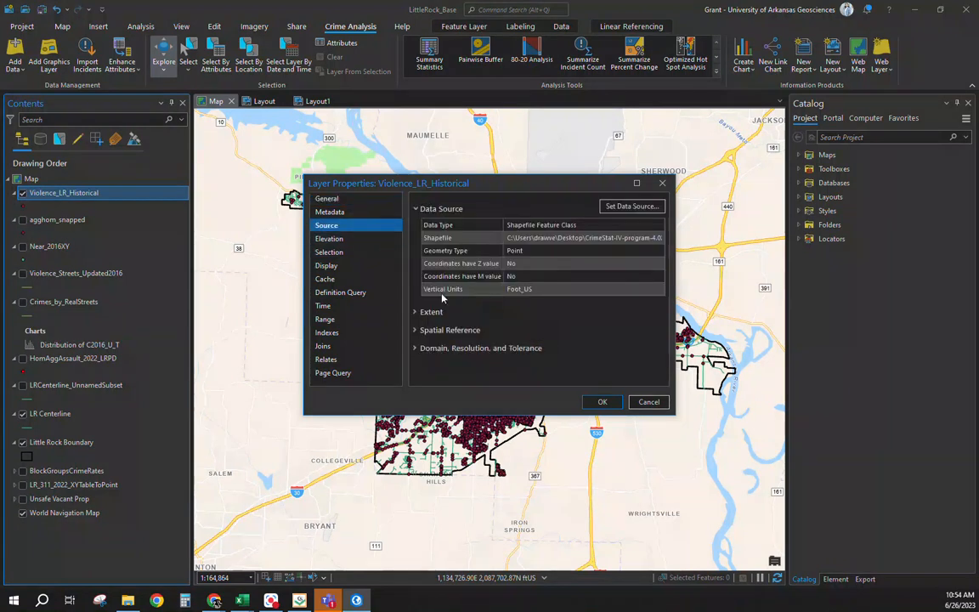
click(435, 330)
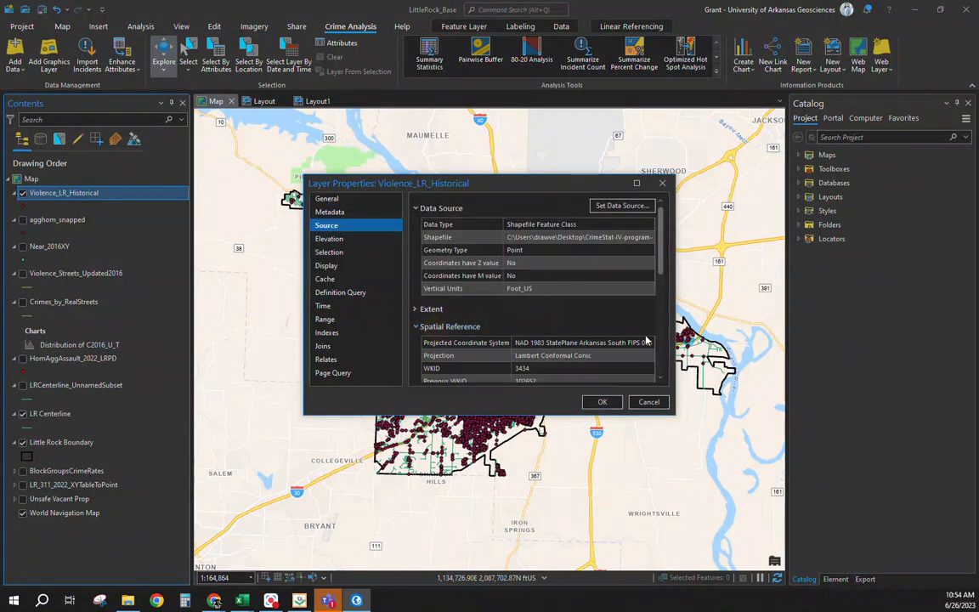
click(516, 343)
click(526, 341)
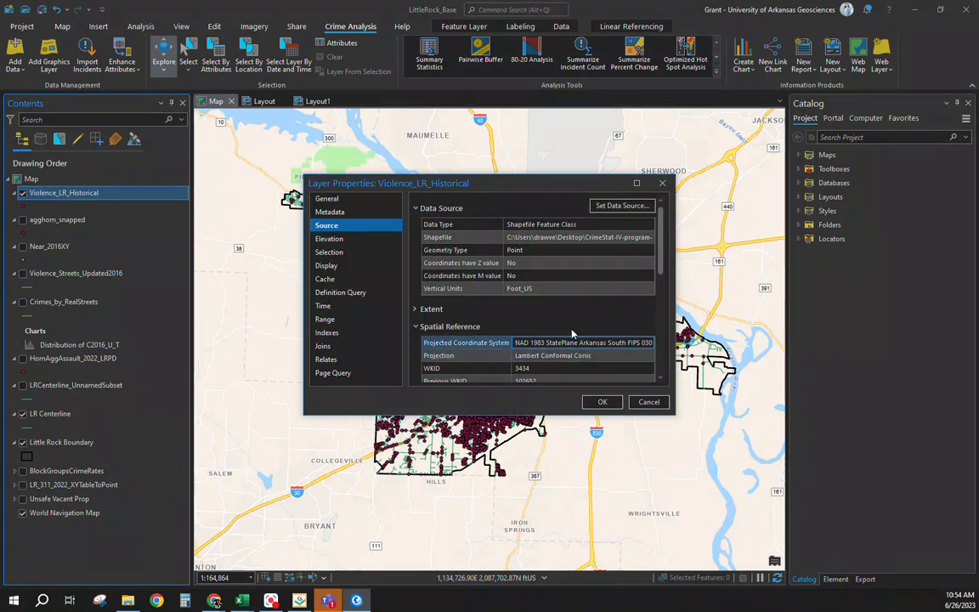
click(507, 371)
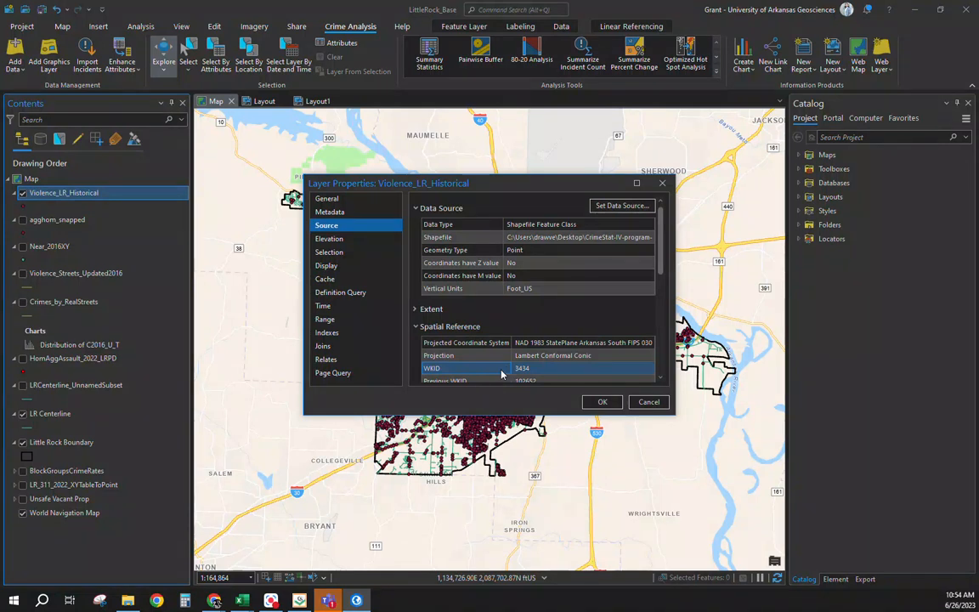
click(649, 402)
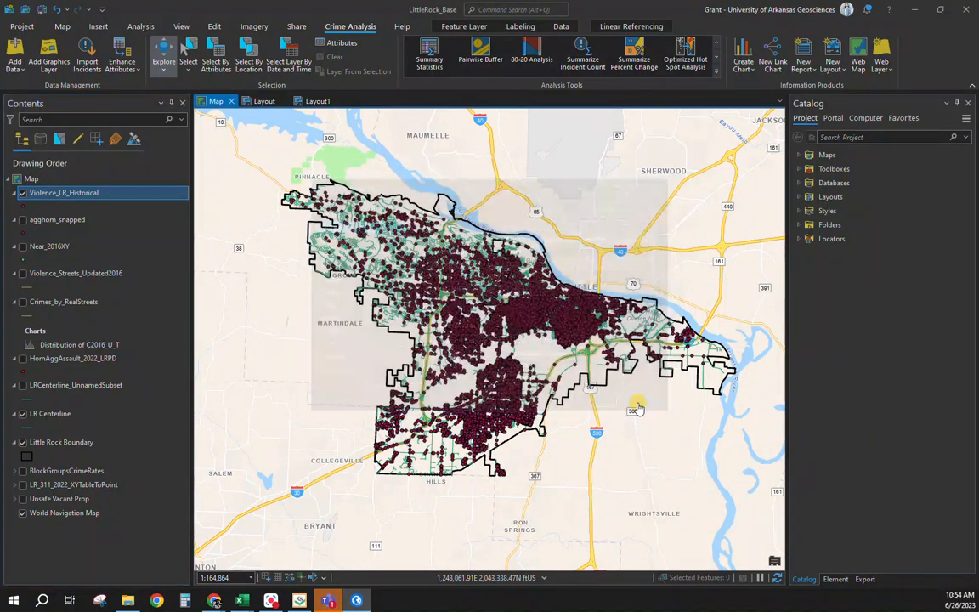
- Open the attribute table of the Violence_LR_Historical layer and look through its fields
right_click(66, 194)
click(102, 229)
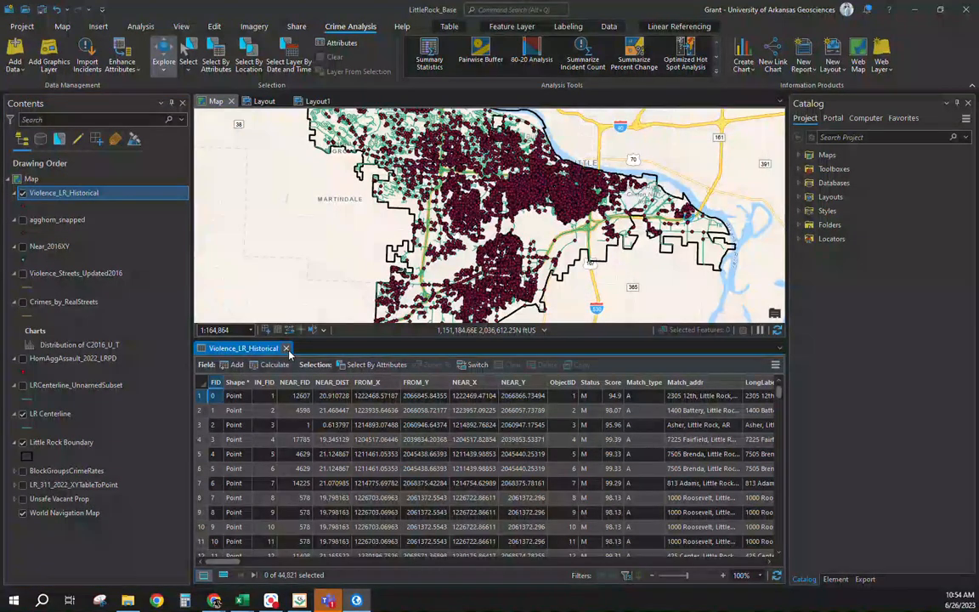
click(297, 332)
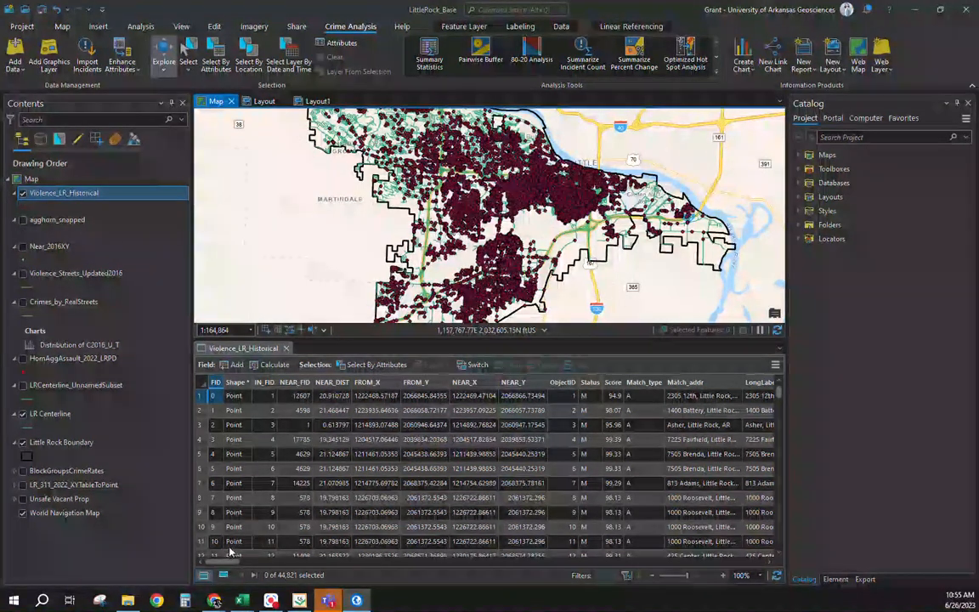
drag(220, 561, 716, 565)
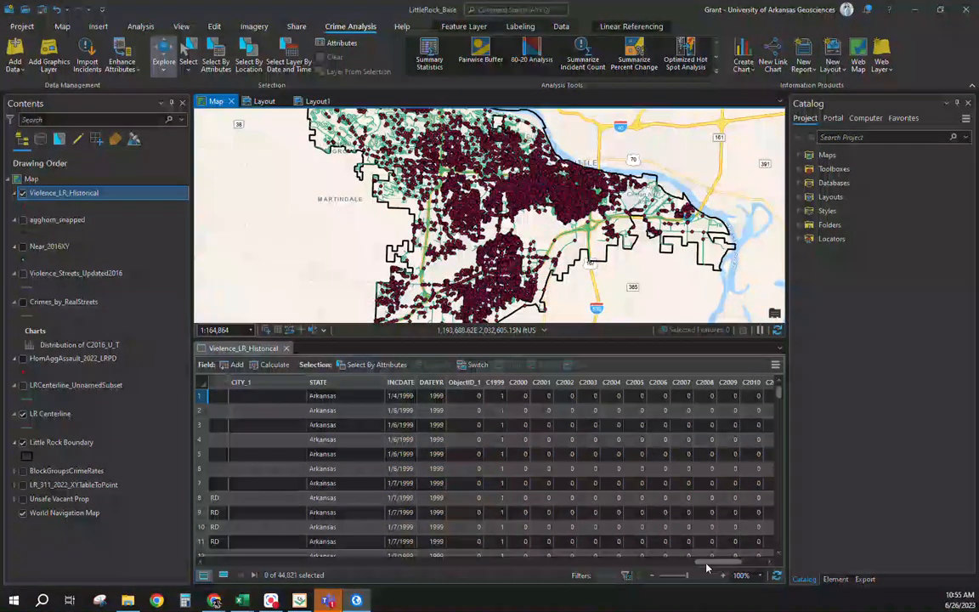
click(608, 564)
drag(393, 563, 207, 563)
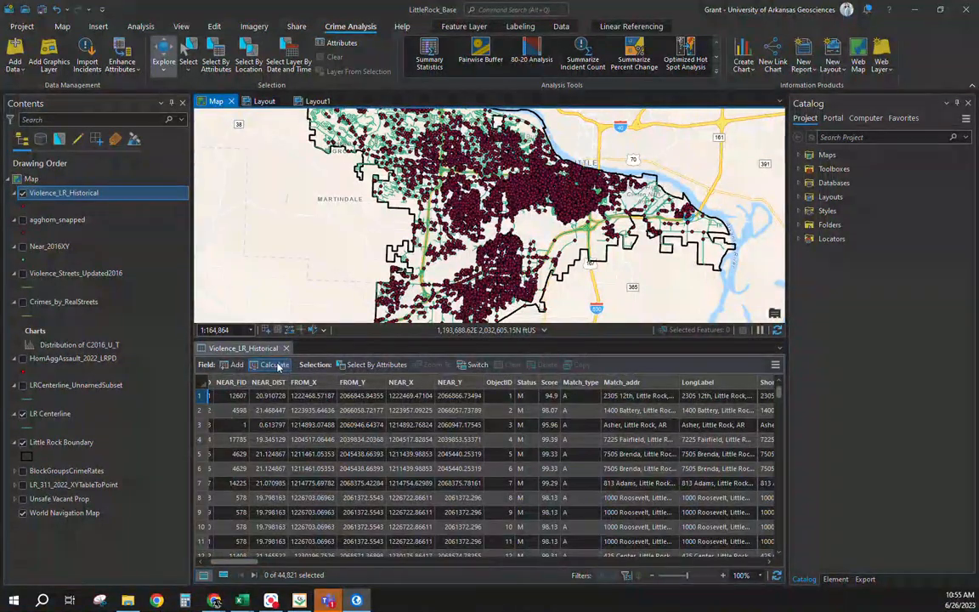
- Add a field named XCoord with data type Double to the Violence_LR_Historical table
click(226, 365)
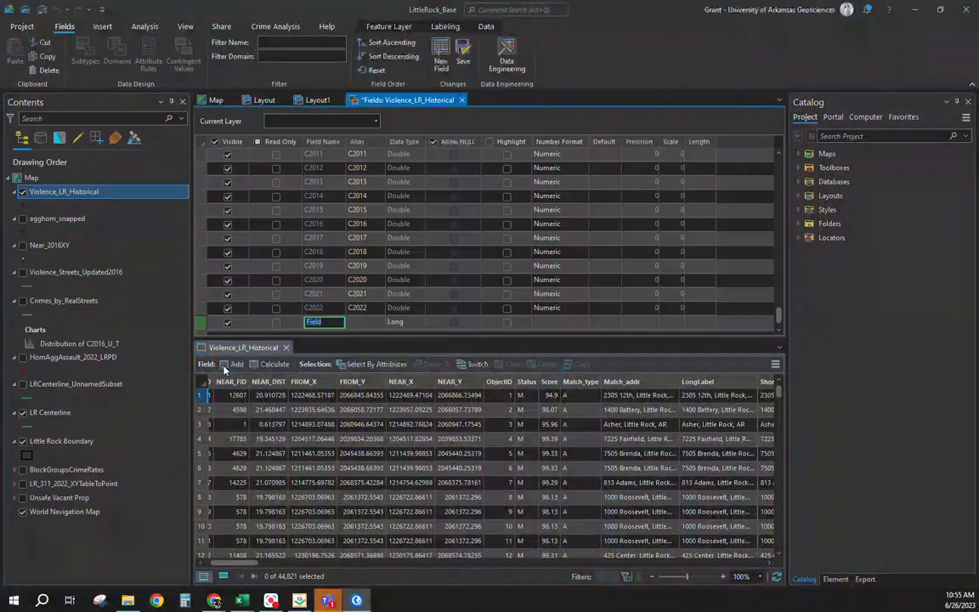
text(XCoord)
key(Tab)
key(Tab)
key(d)
key(Return)
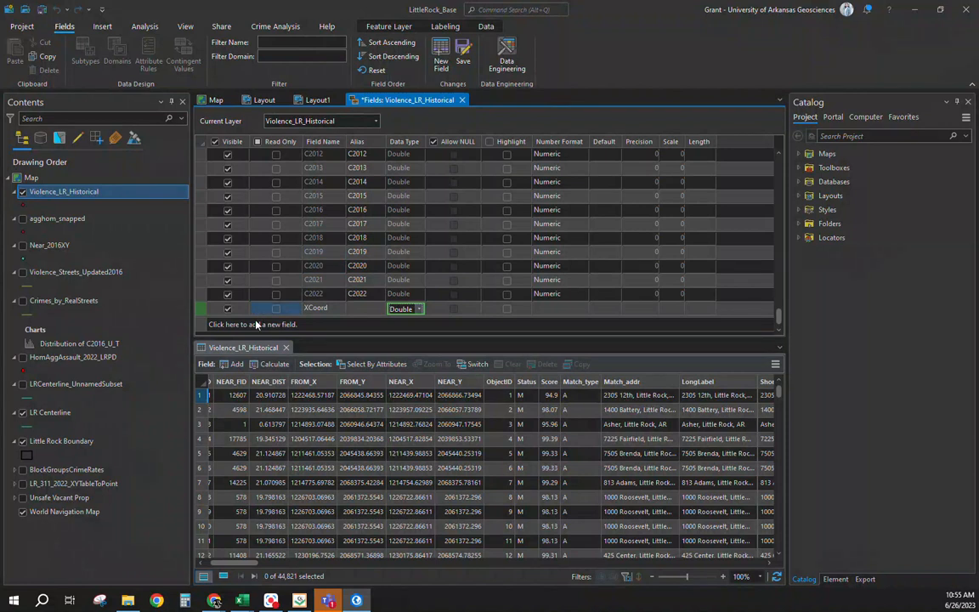
- Add a second field named YCoord with data type Double and save the field changes
click(252, 324)
text(YCoord)
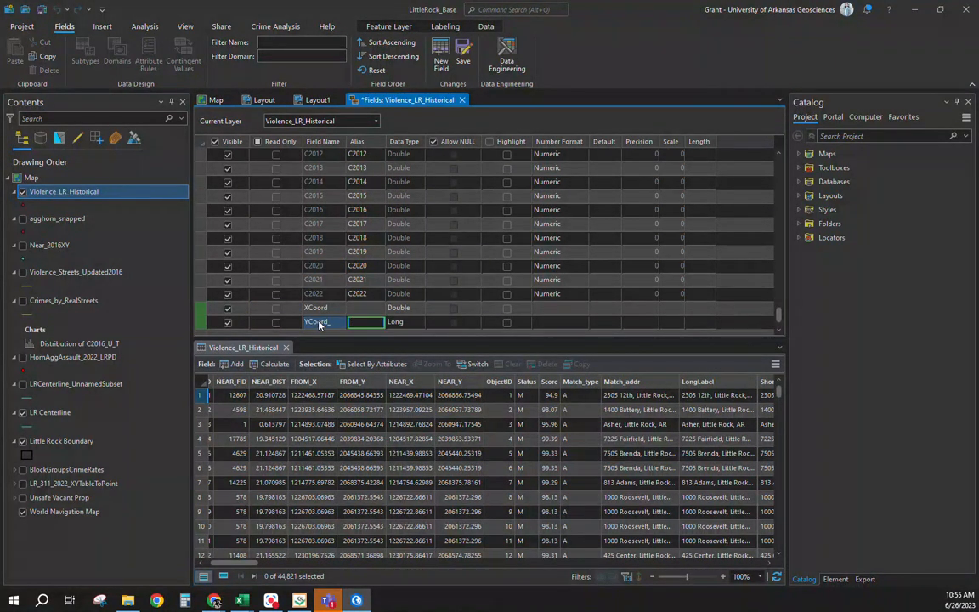
double_click(319, 323)
key(Tab)
key(Tab)
key(d)
key(Return)
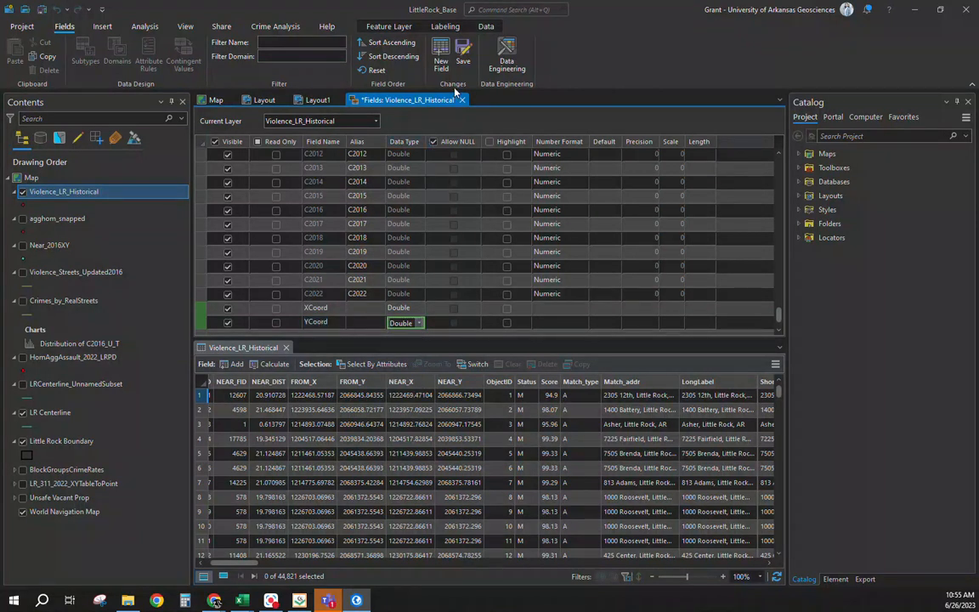
click(464, 56)
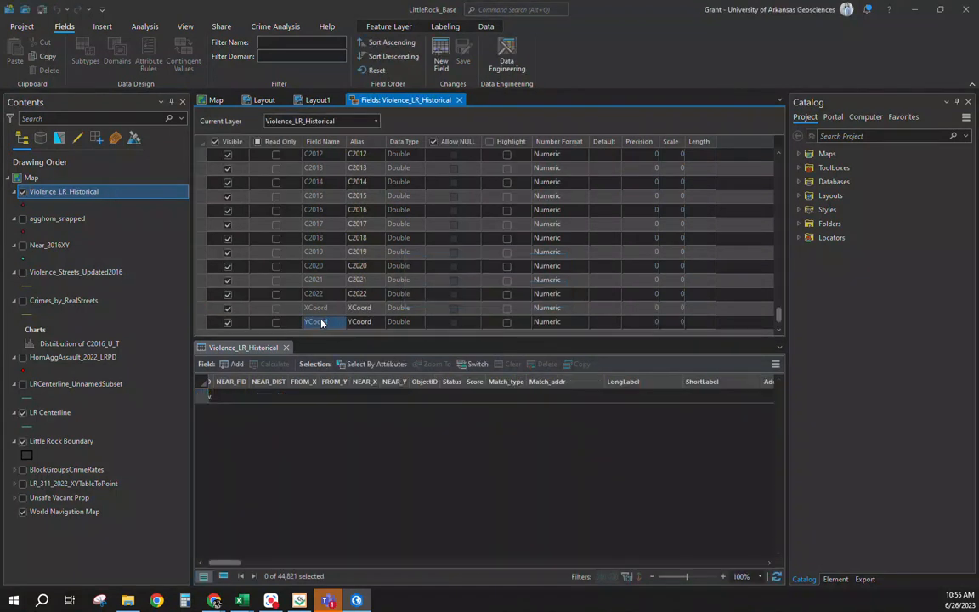
- Start Calculate Geometry on the XCoord field and set its property to Point x-coordinate
drag(242, 563, 747, 562)
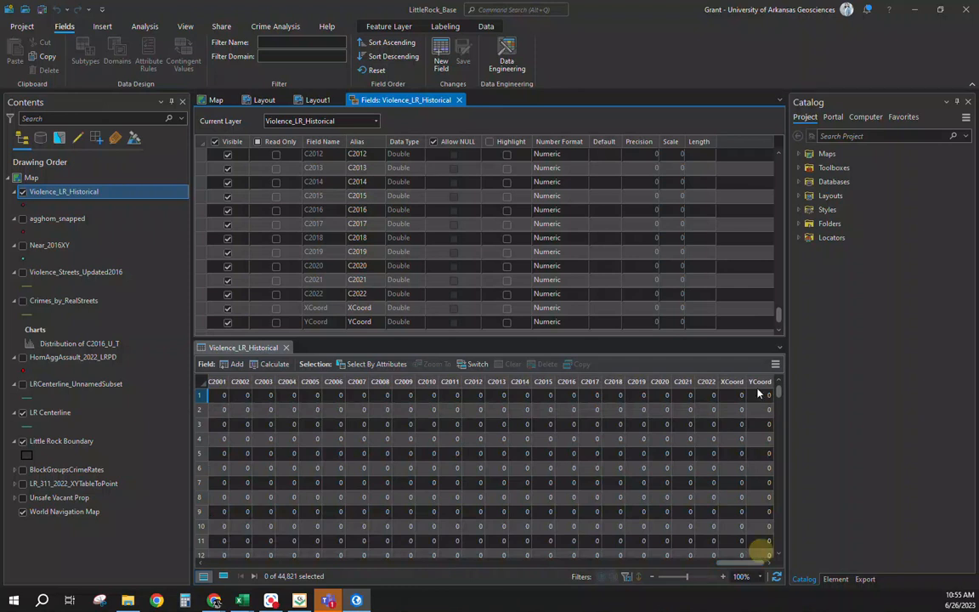
right_click(736, 384)
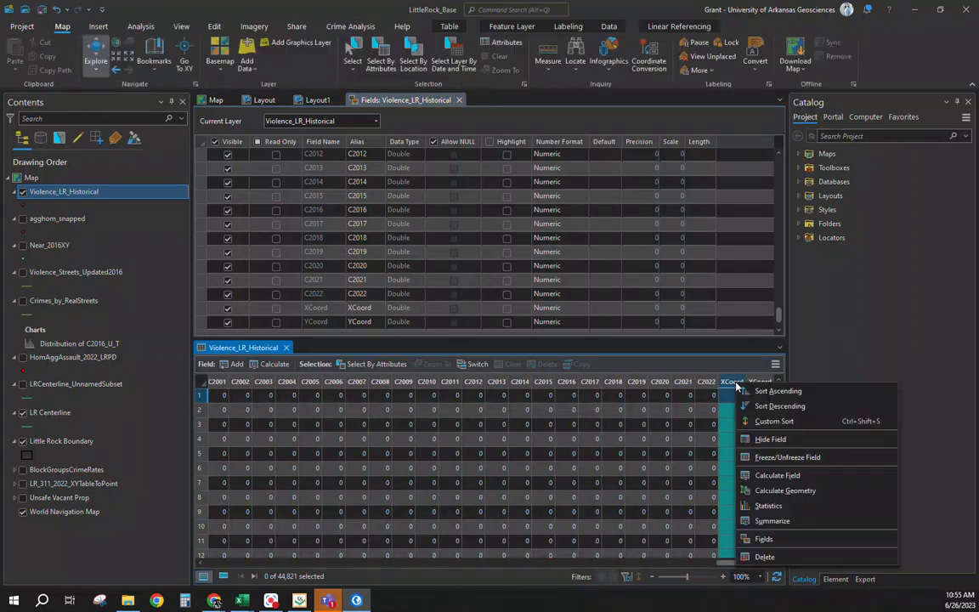
click(784, 490)
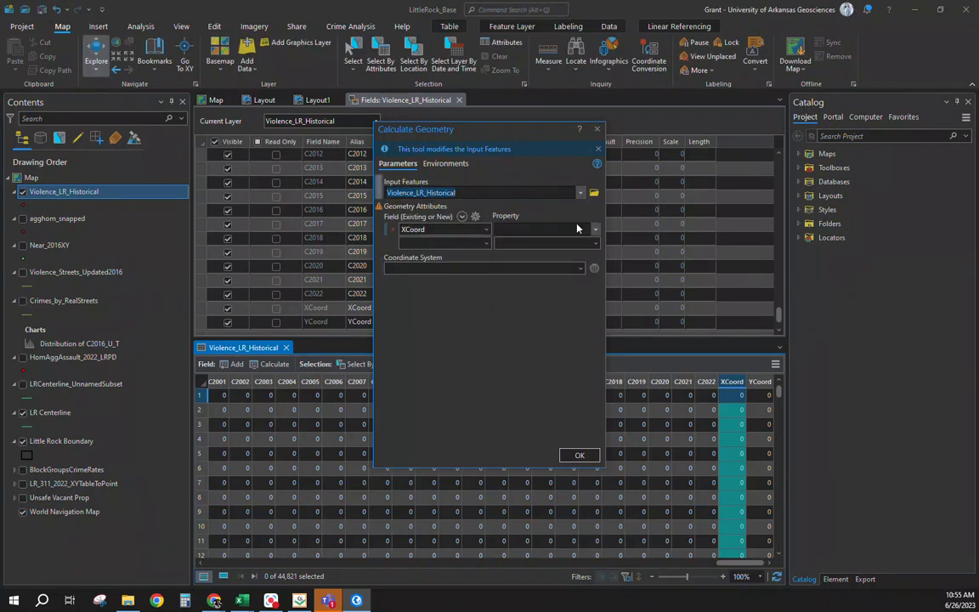
click(596, 230)
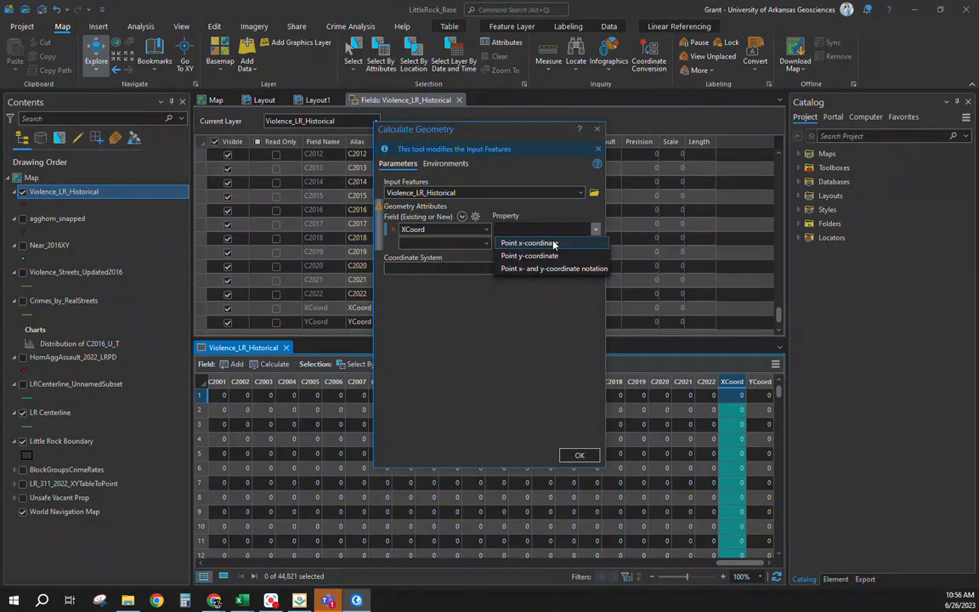
click(551, 244)
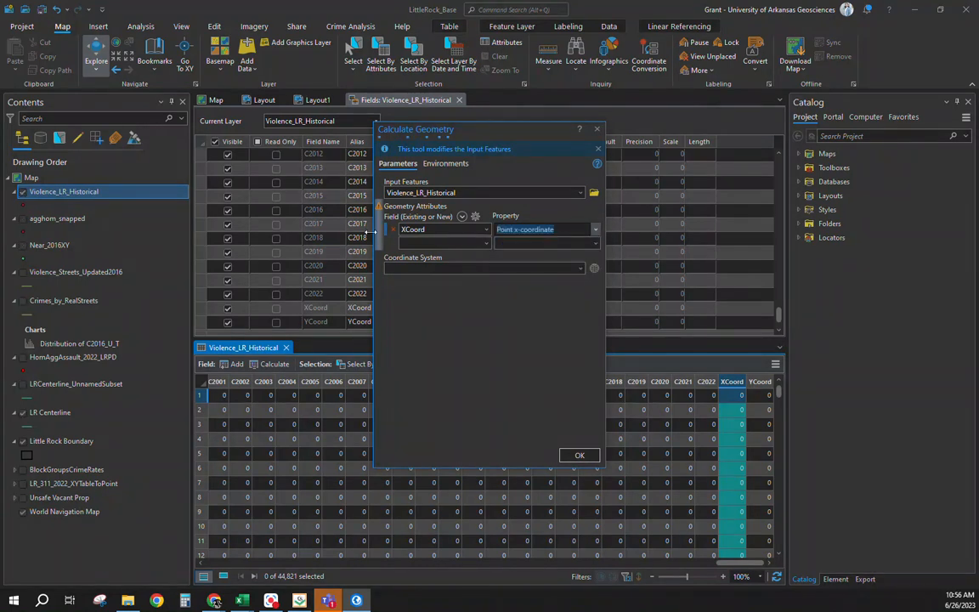
- Add YCoord as a second geometry attribute with the property Point y-coordinate
click(486, 244)
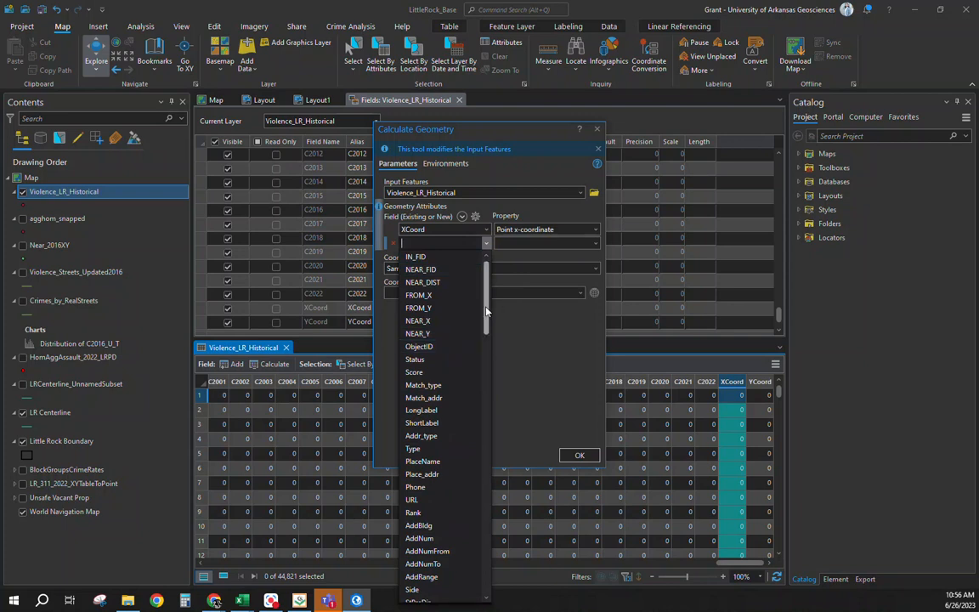
drag(486, 281, 486, 605)
click(417, 589)
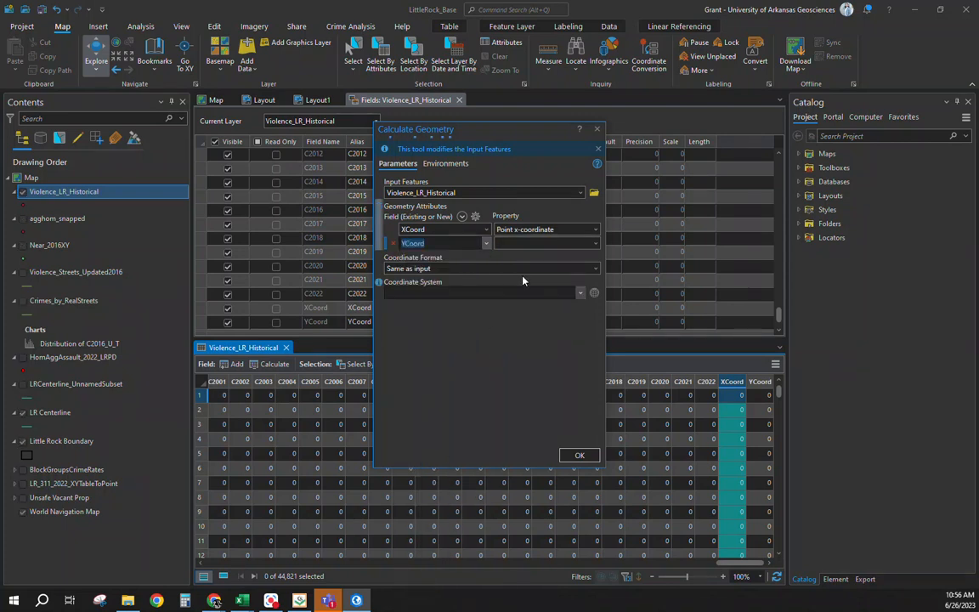
click(581, 244)
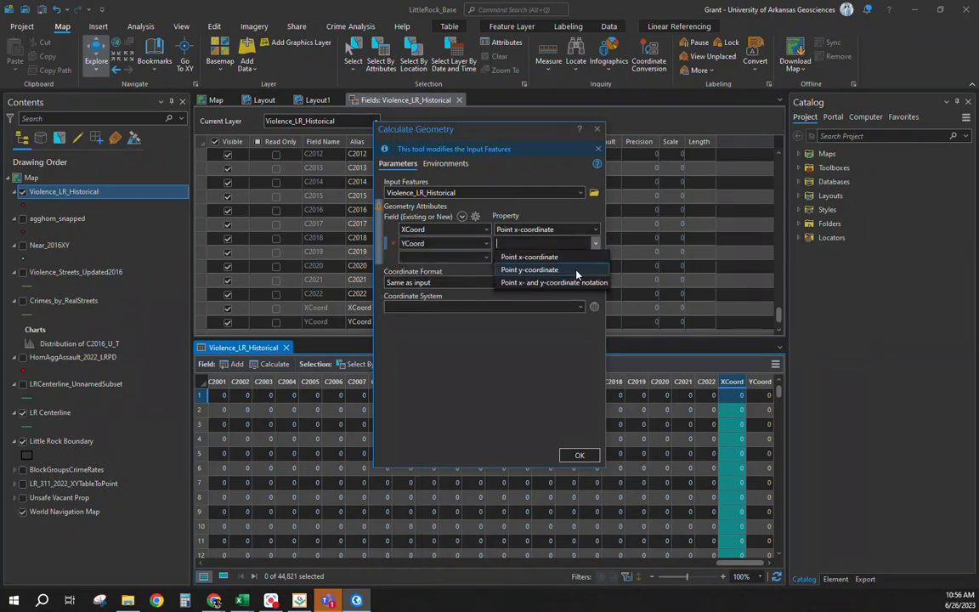
click(525, 328)
click(402, 366)
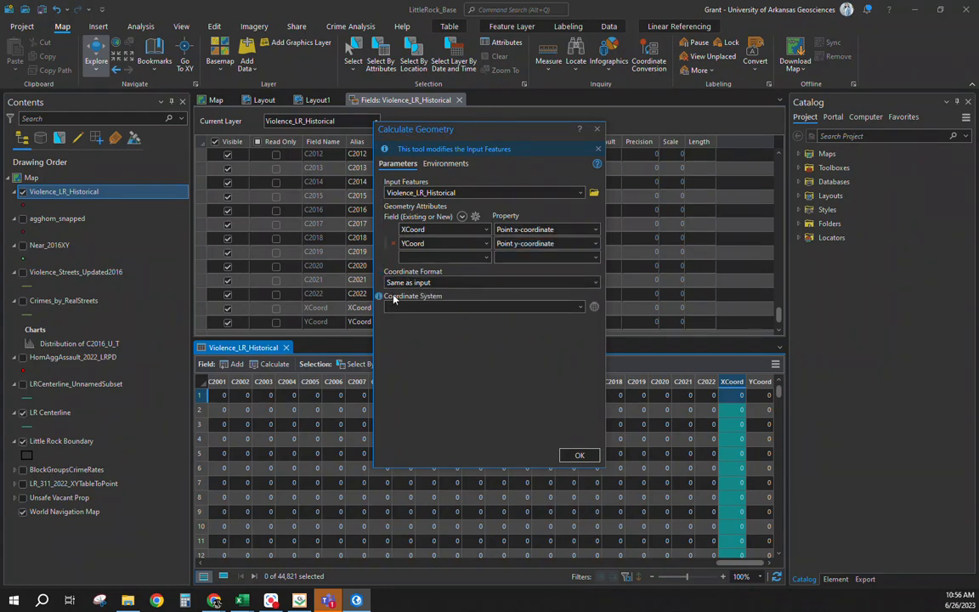
- Calculate the coordinates in NAD_1983_StatePlane_Arkansas_South_FIPS_0302_Feet and close the fields view
click(576, 311)
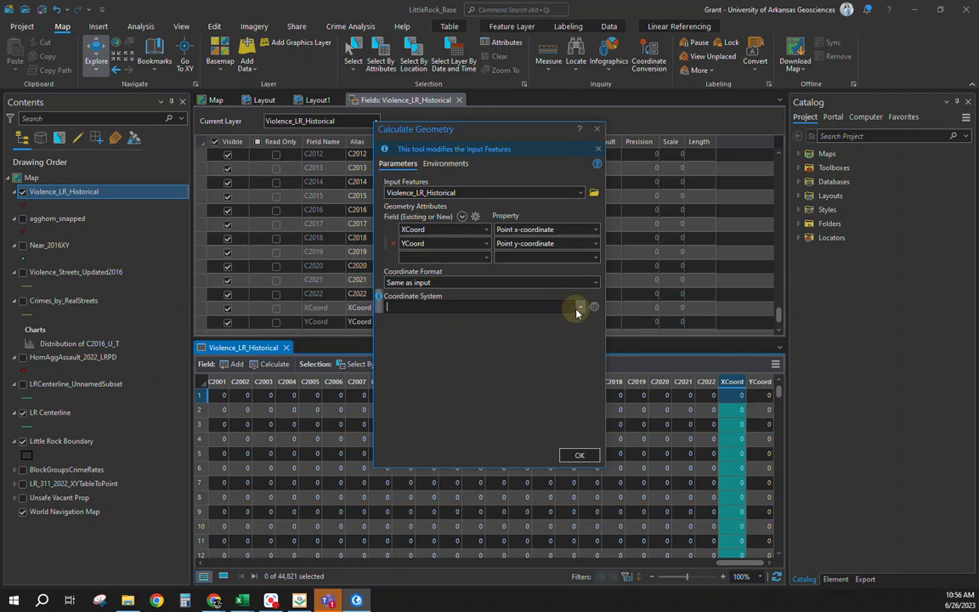
click(580, 307)
click(562, 321)
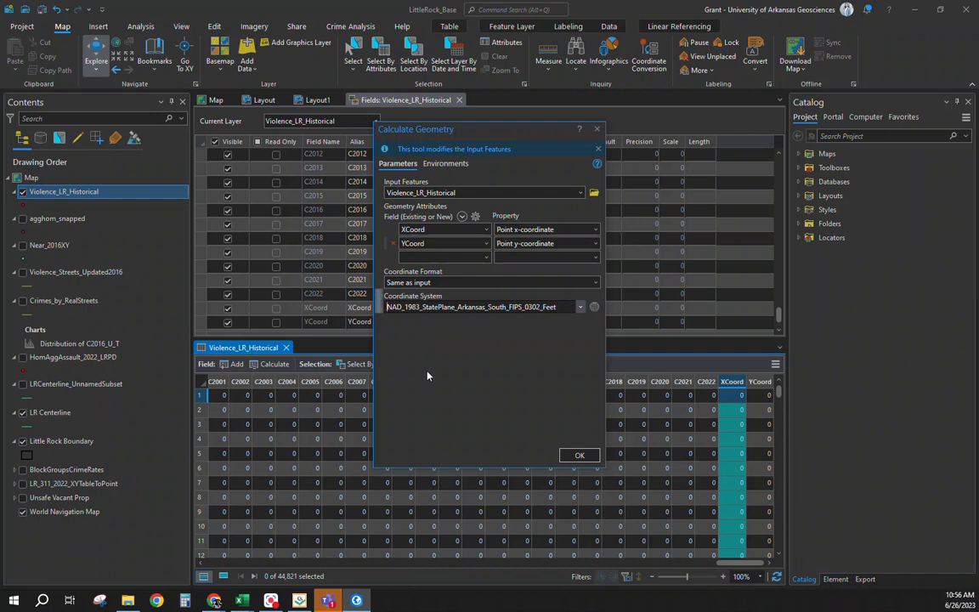
click(580, 456)
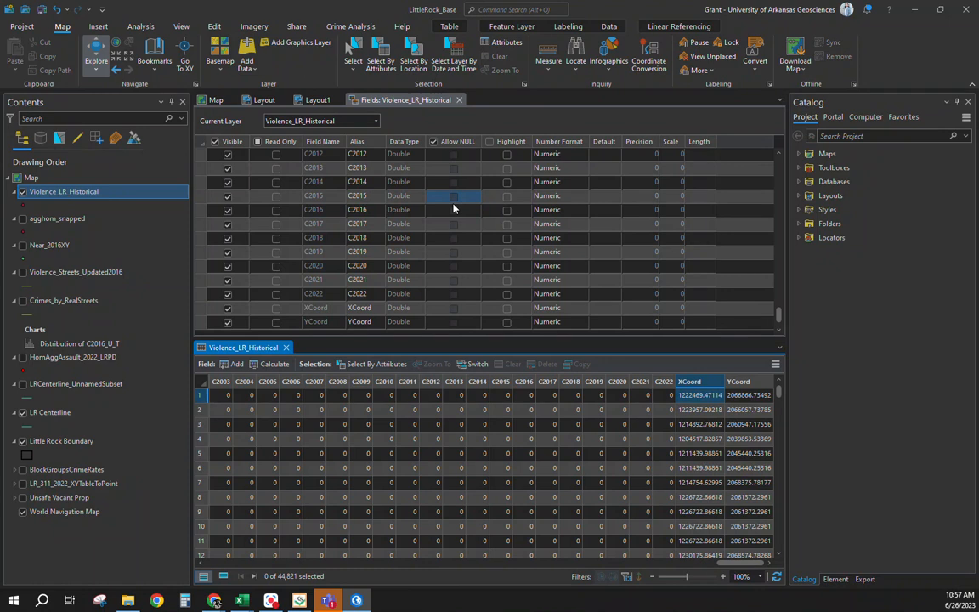
click(459, 101)
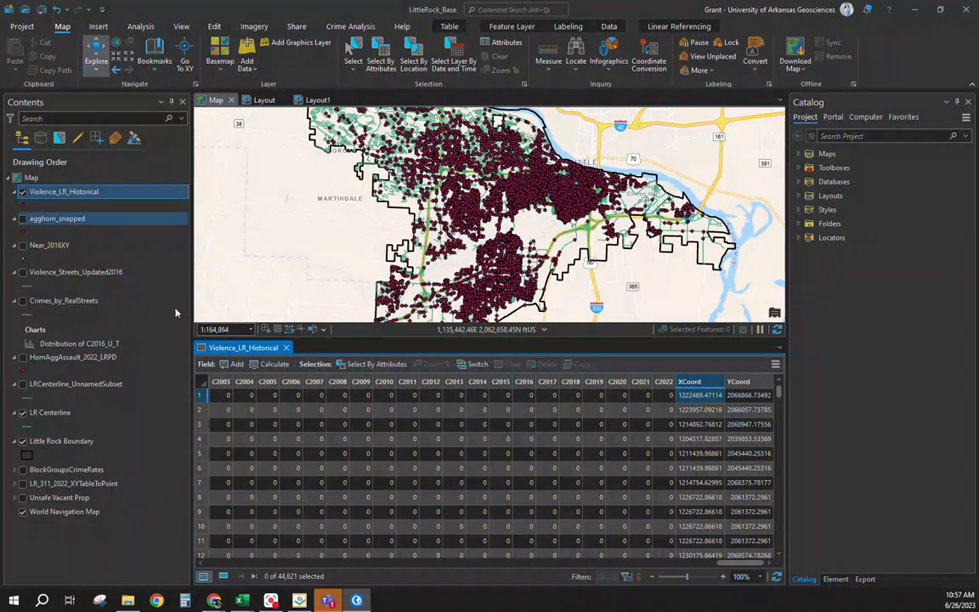
- Export the Violence_LR_Historical features as the shapefile Violence_LR_Historical_XY in the ExampleData folder of CrimeStat-IV-program-4.02
right_click(58, 191)
mouse_move(151, 431)
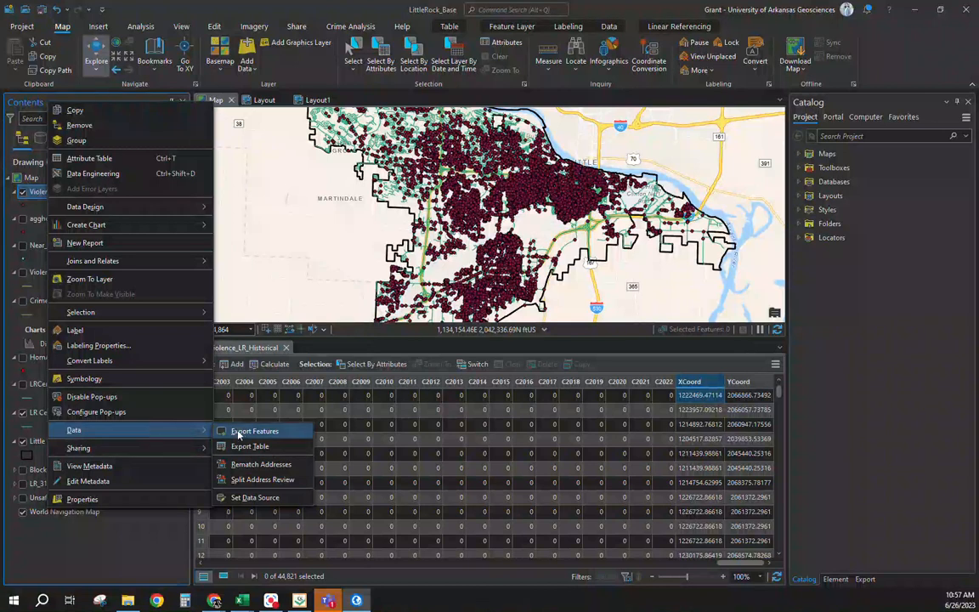
click(240, 431)
click(524, 201)
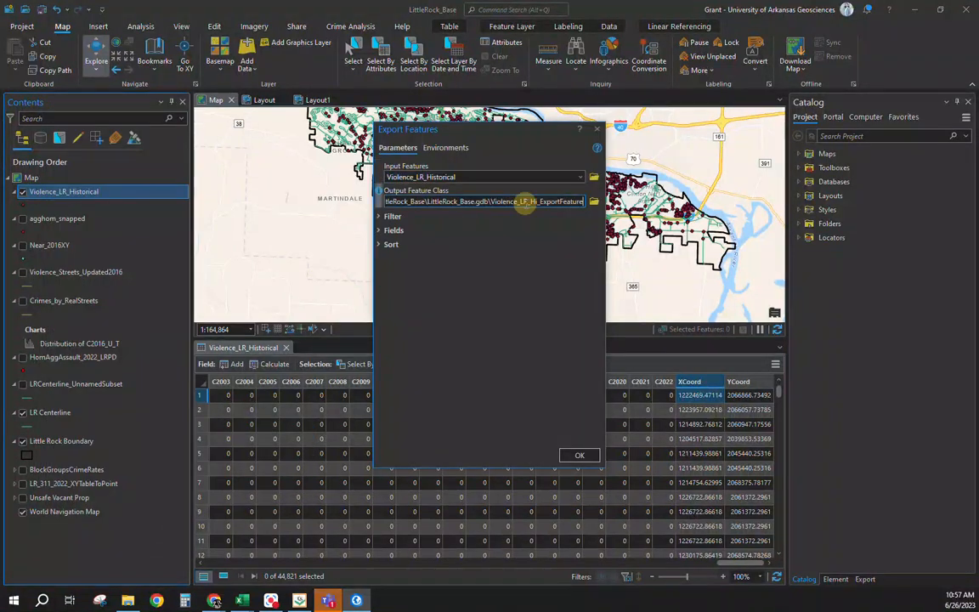
click(593, 201)
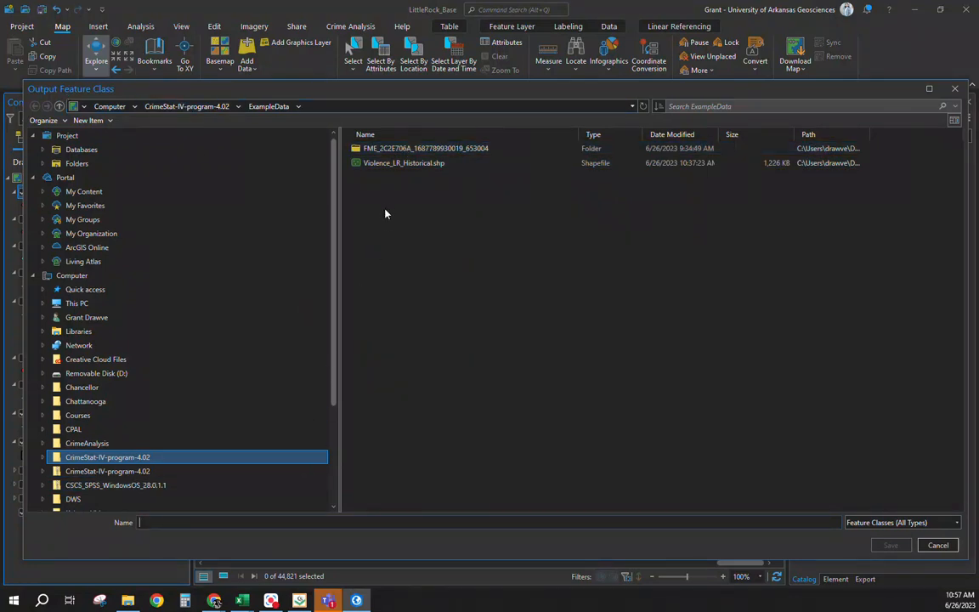
click(397, 164)
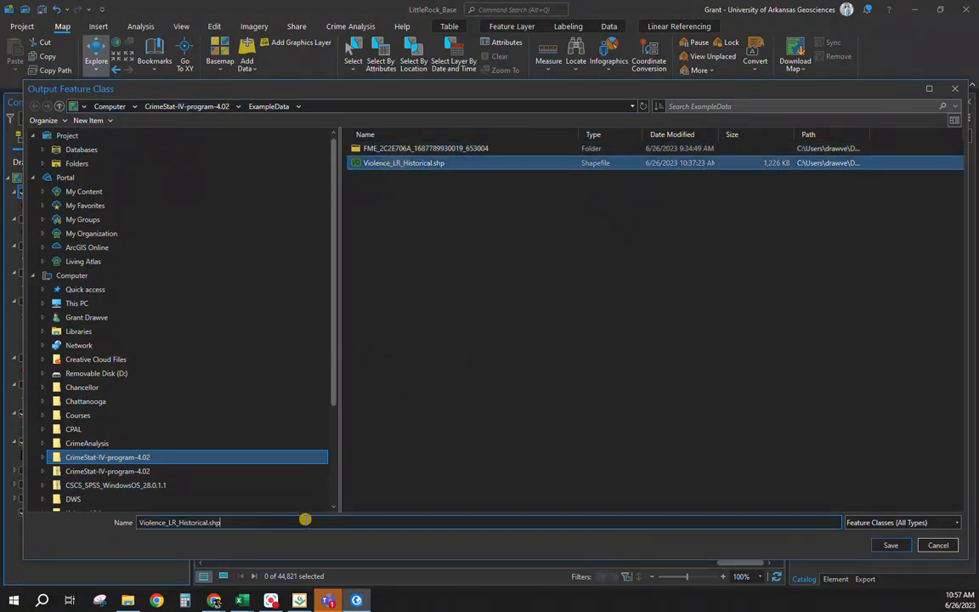
text(_XY)
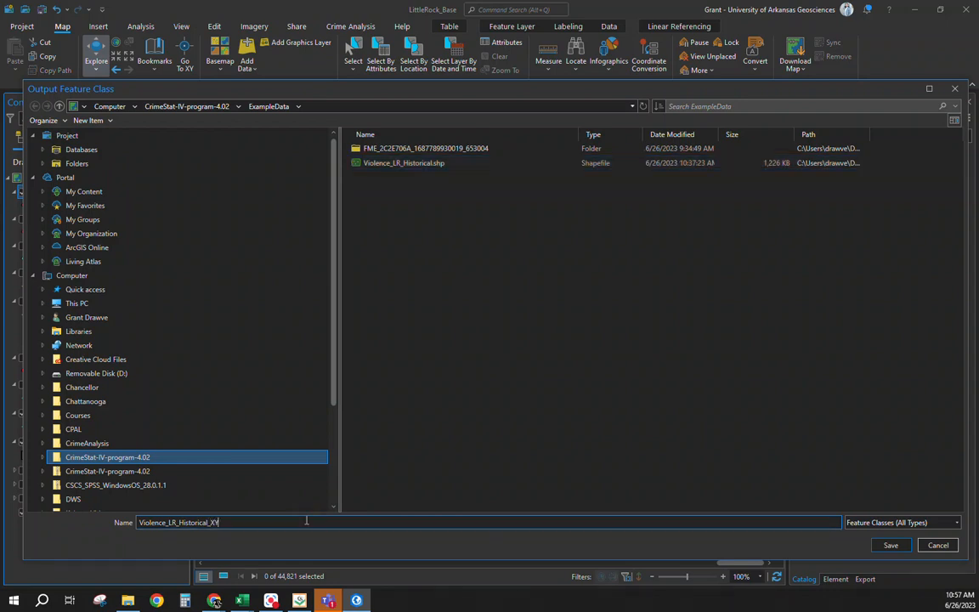
key(Return)
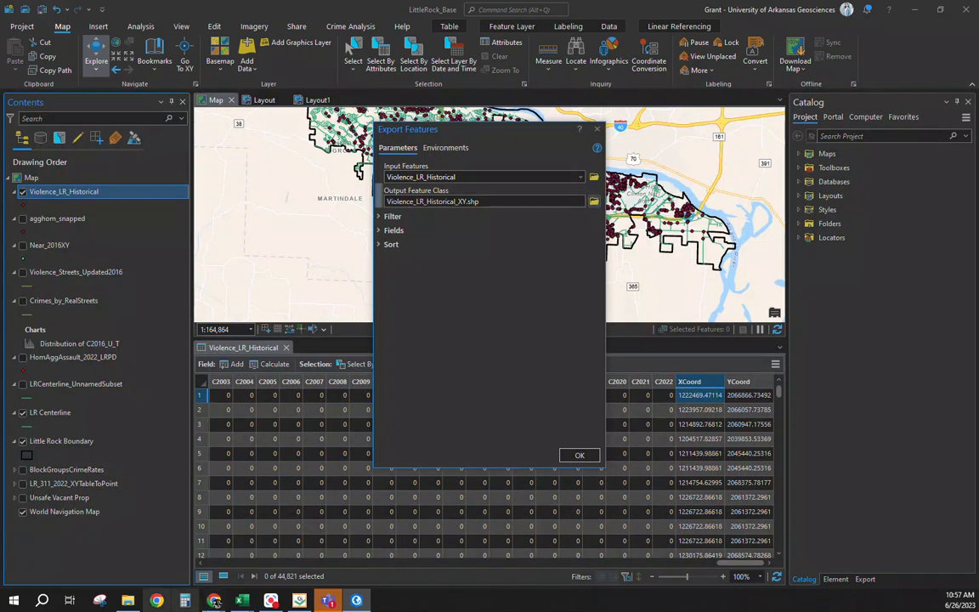
click(578, 455)
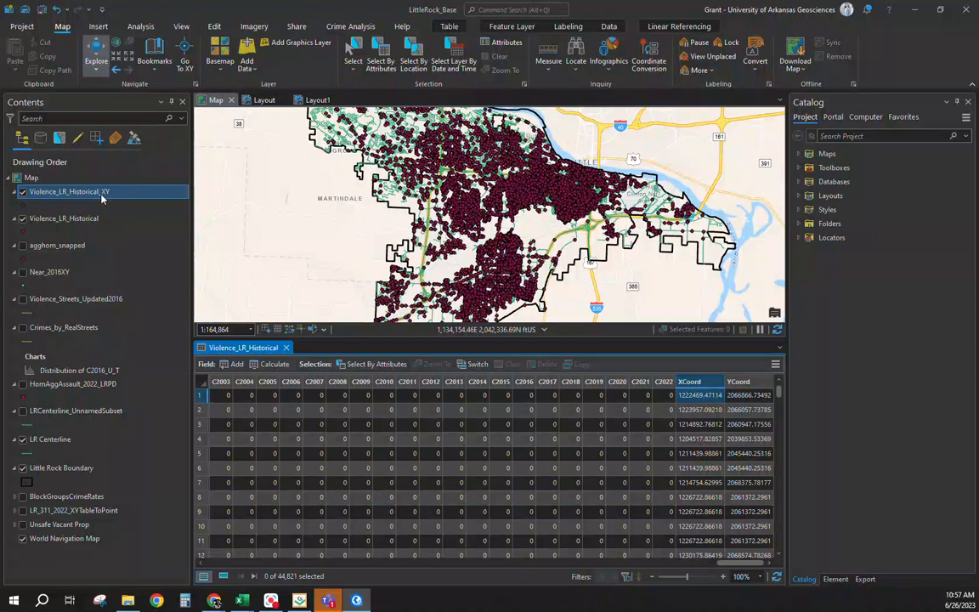
- Remove the exported Violence_LR_Historical_XY layer from the map and switch to CrimeStat IV, moving its window over the map
right_click(138, 193)
click(134, 197)
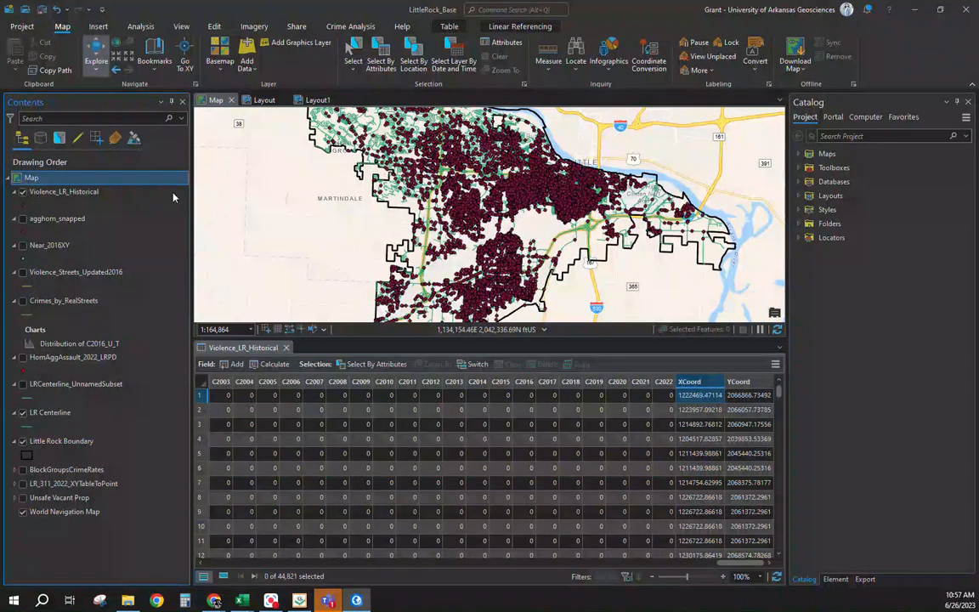
click(299, 601)
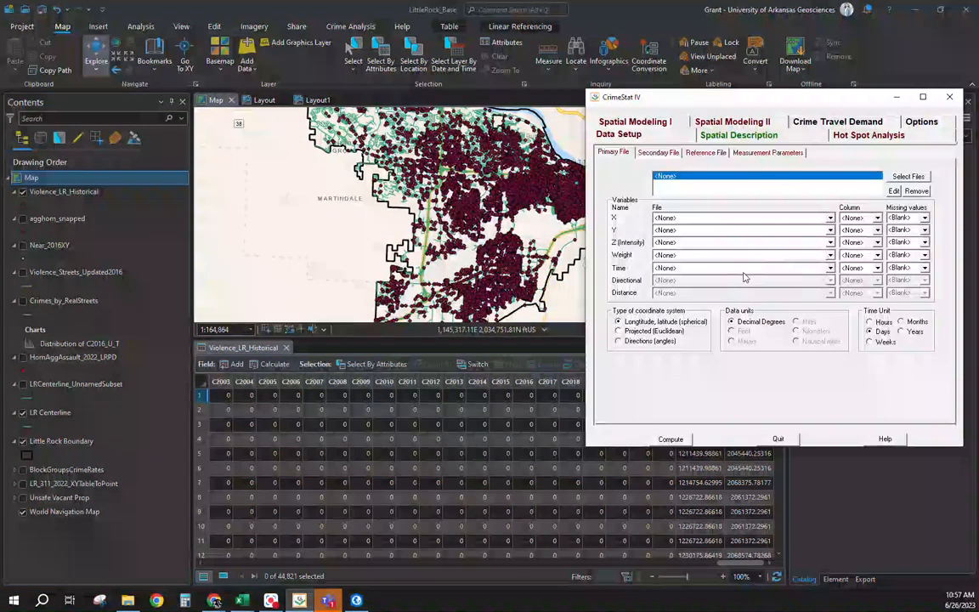
drag(752, 97, 501, 140)
- Load Violence_LR_Historical_XY.shp from the ExampleData folder as the primary file, using the point shape file type
click(652, 218)
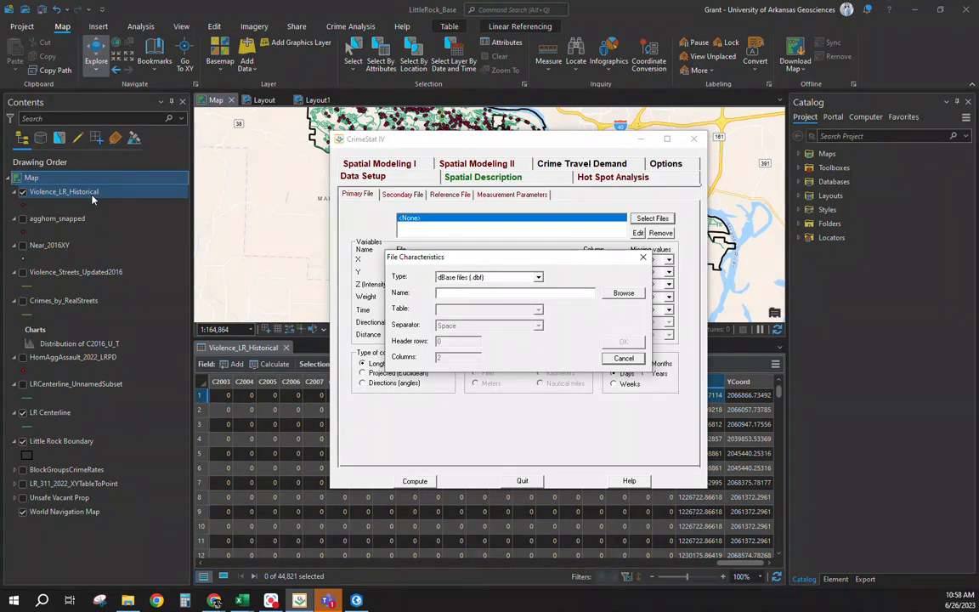
click(539, 277)
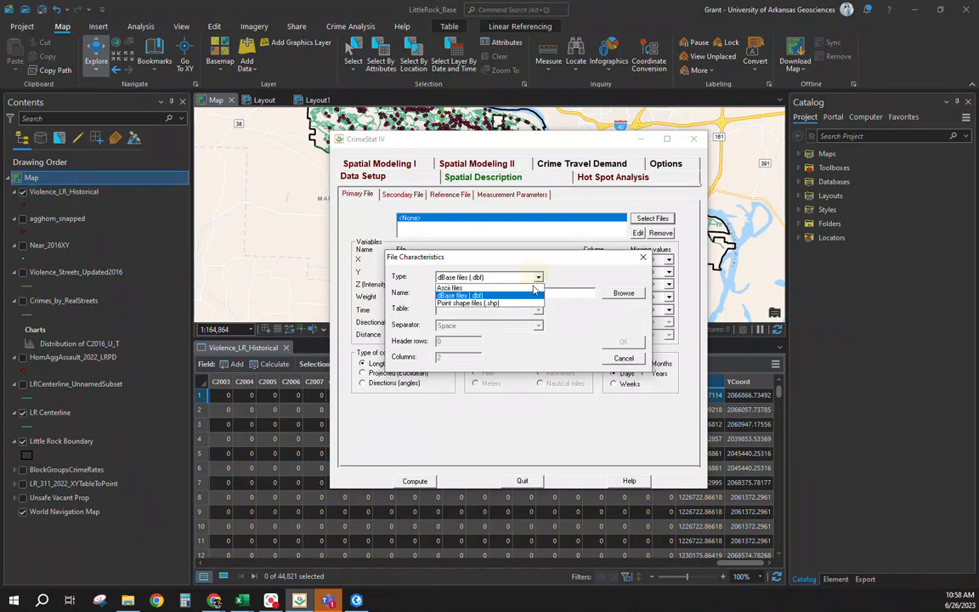
click(502, 304)
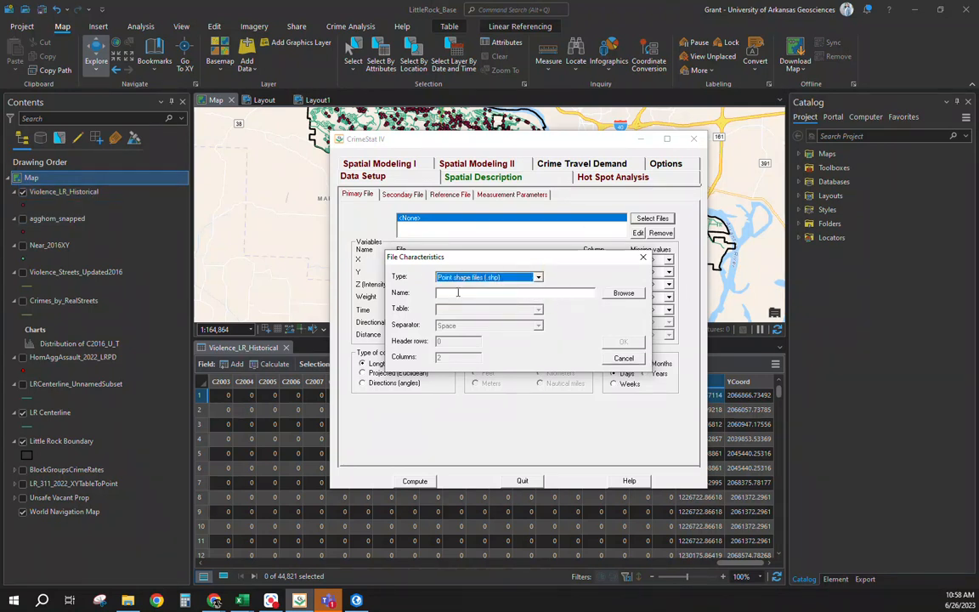
click(626, 292)
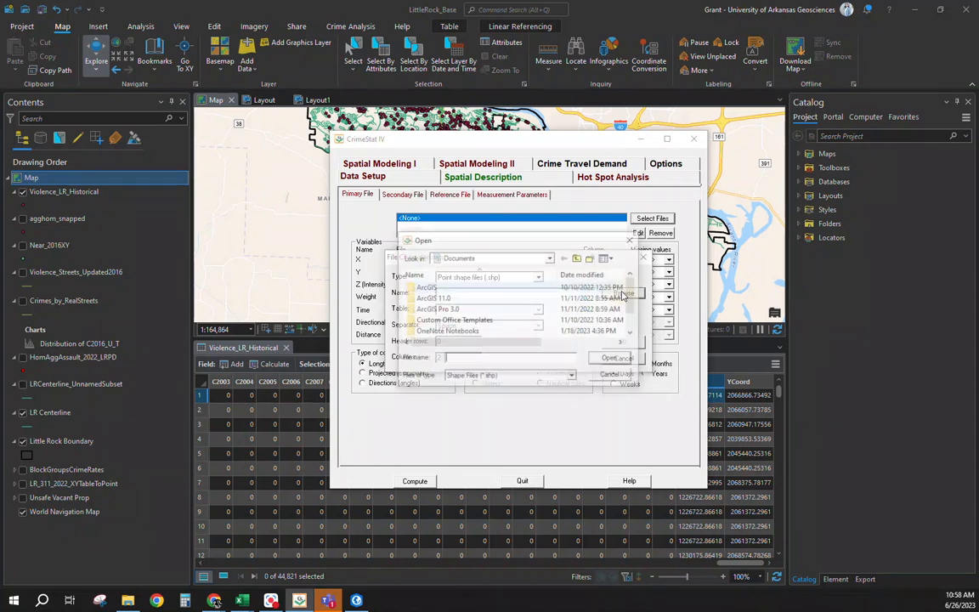
click(528, 258)
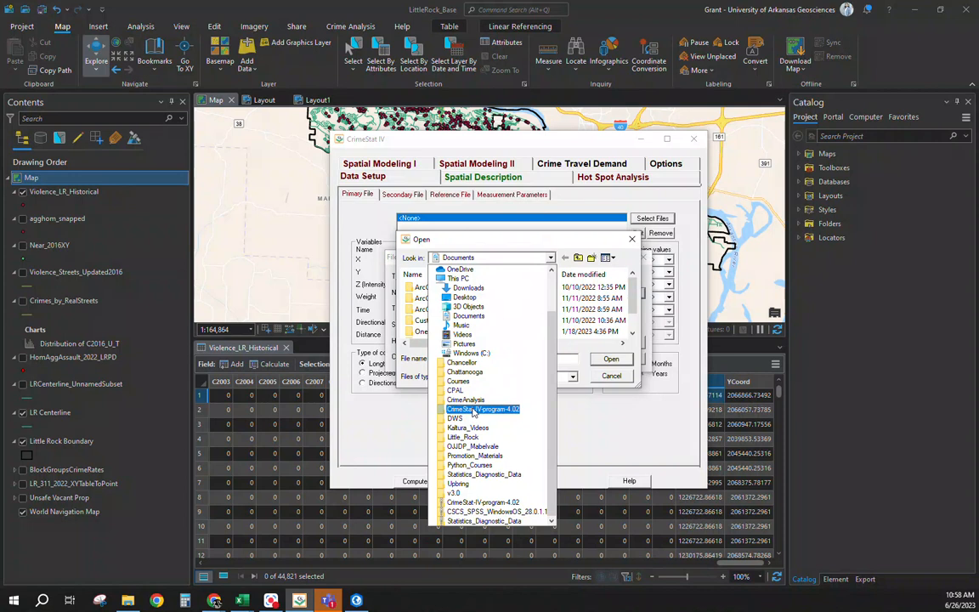
click(471, 412)
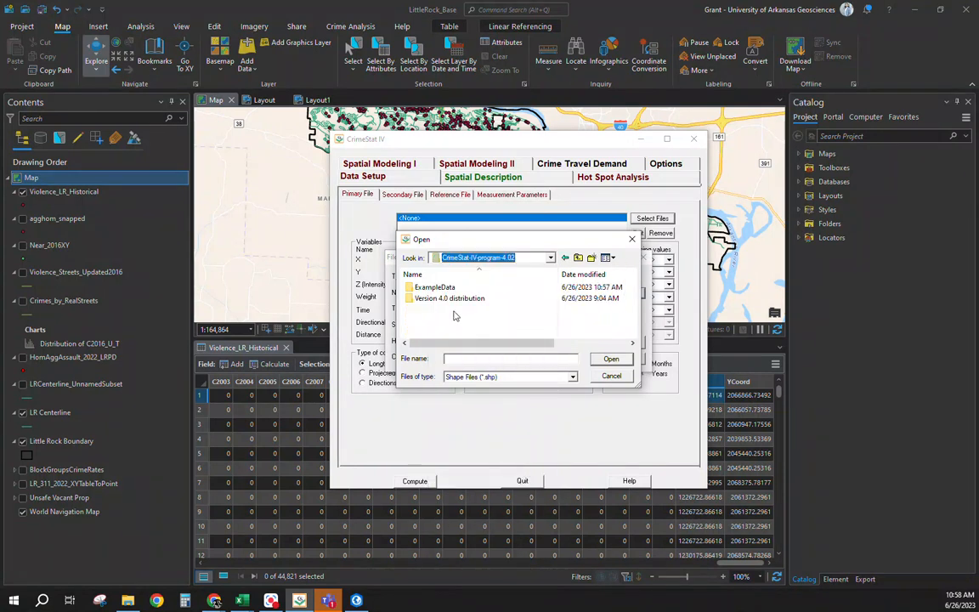
double_click(429, 288)
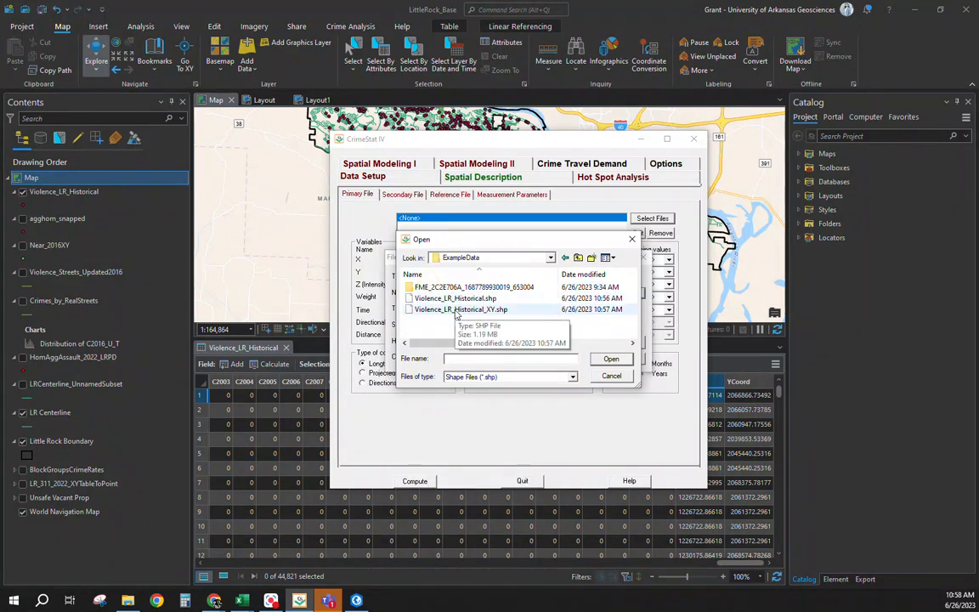
click(457, 310)
click(611, 359)
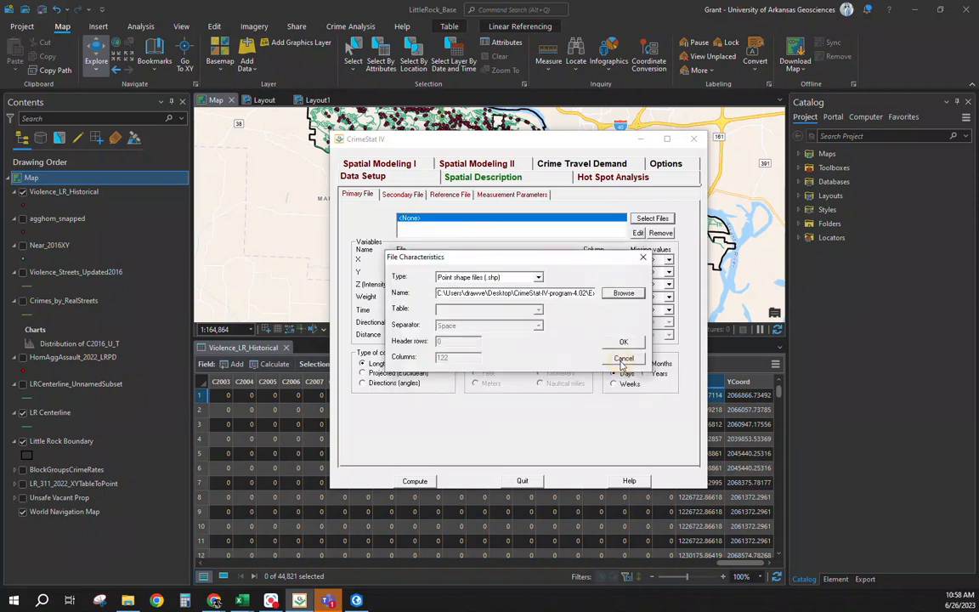
key(Return)
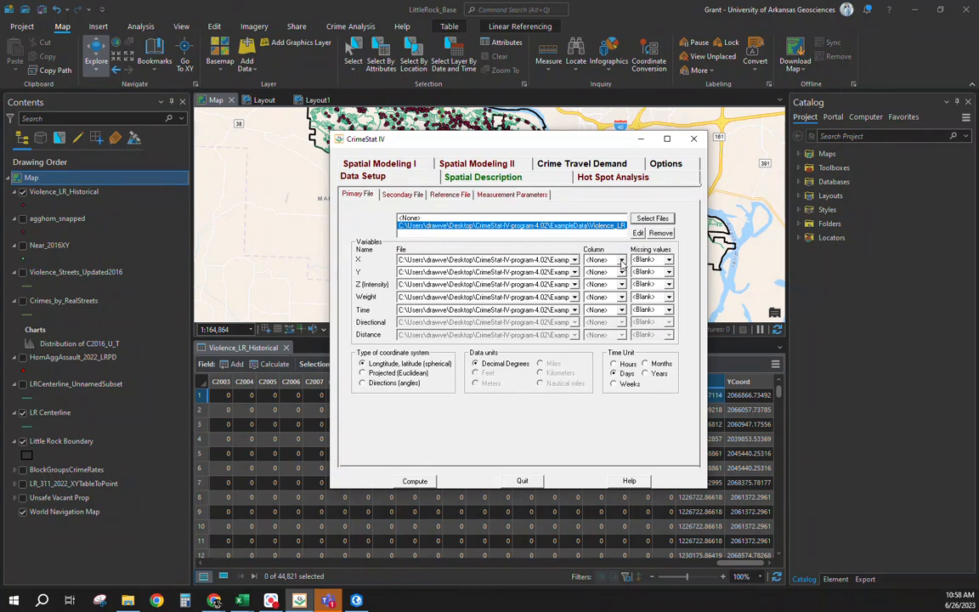
- Assign XCoord to the X variable and YCoord to the Y variable, with a Projected (Euclidean) coordinate system in feet
click(622, 262)
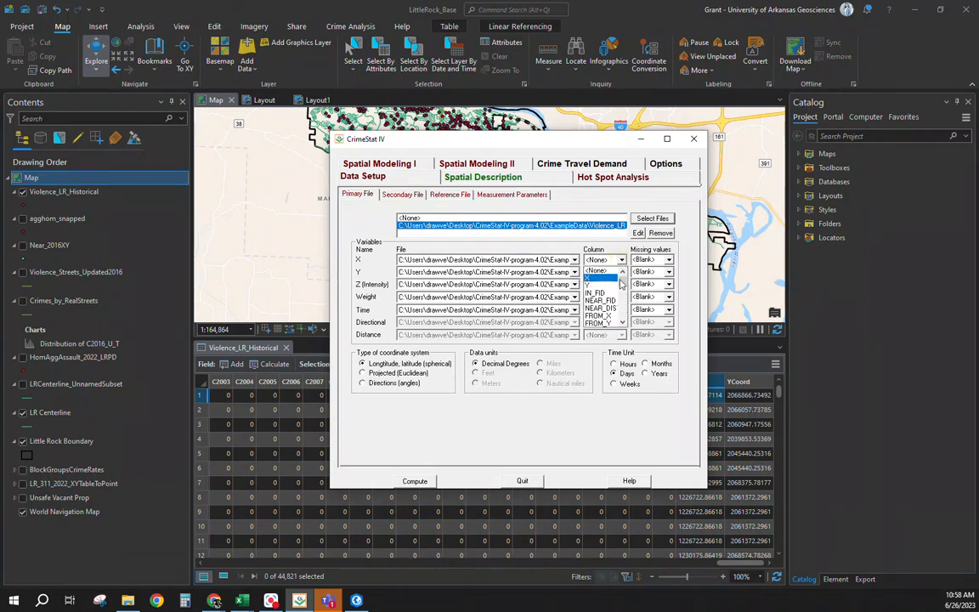
scroll(610, 293, down, 10)
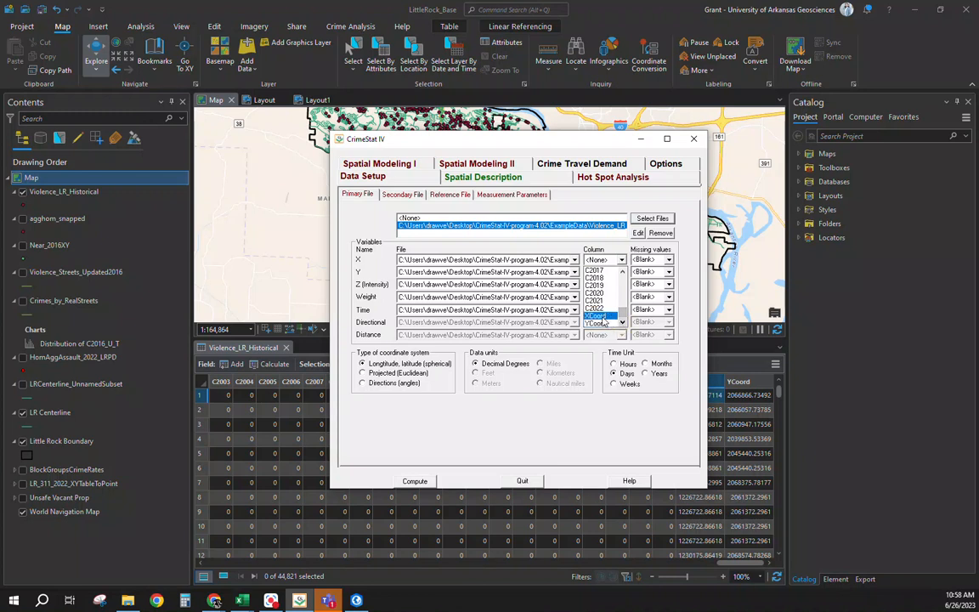
click(602, 317)
click(622, 272)
scroll(627, 332, down, 10)
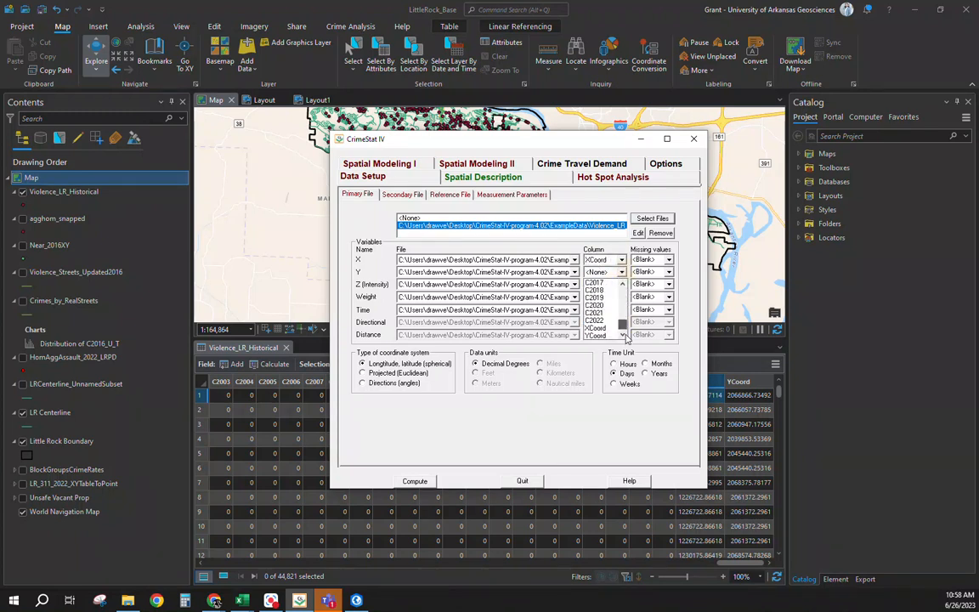
click(596, 335)
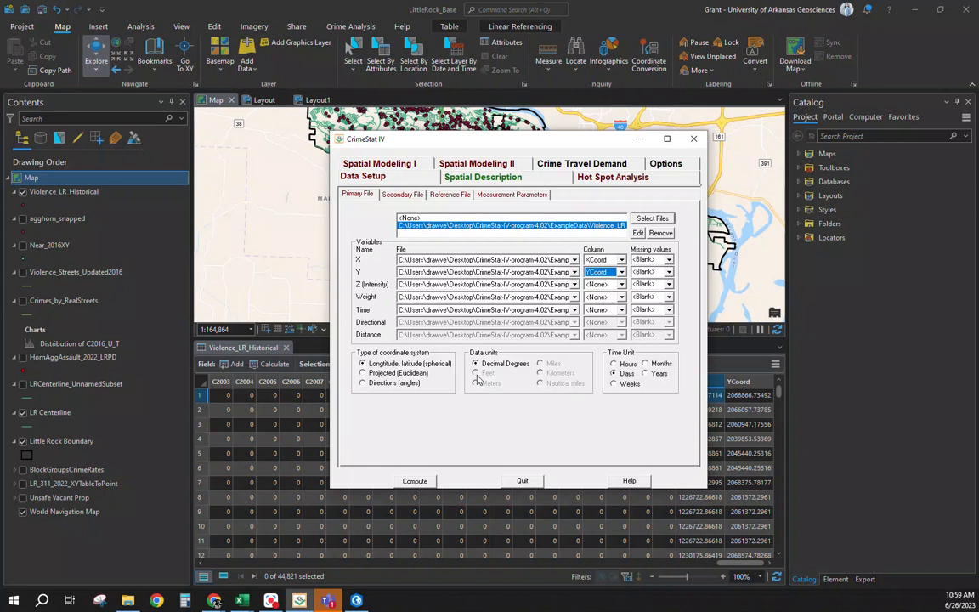
click(391, 373)
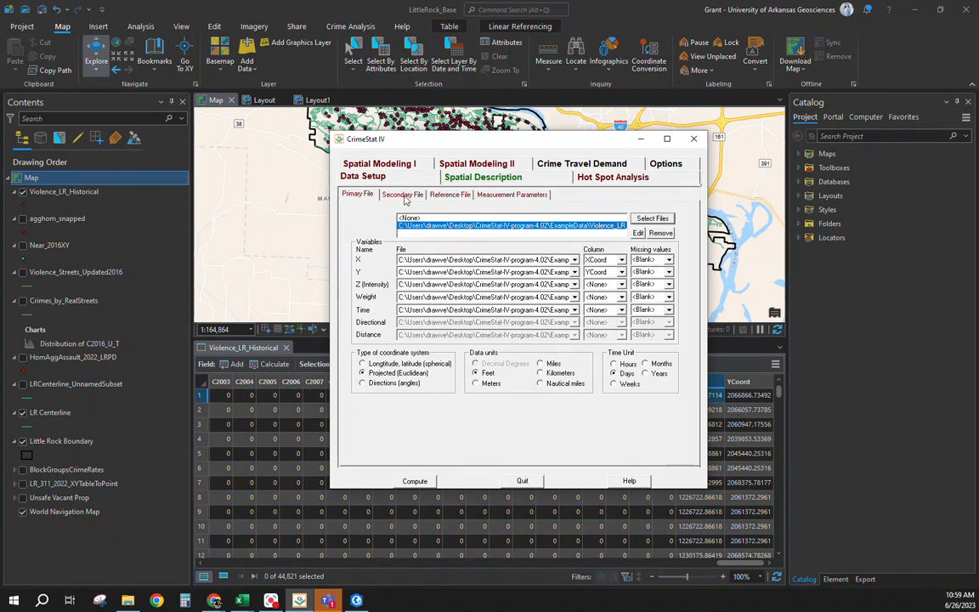
- Open the reference file grid settings, and switch to ArcGIS Pro to hide the Violence_LR_Historical layer
click(449, 196)
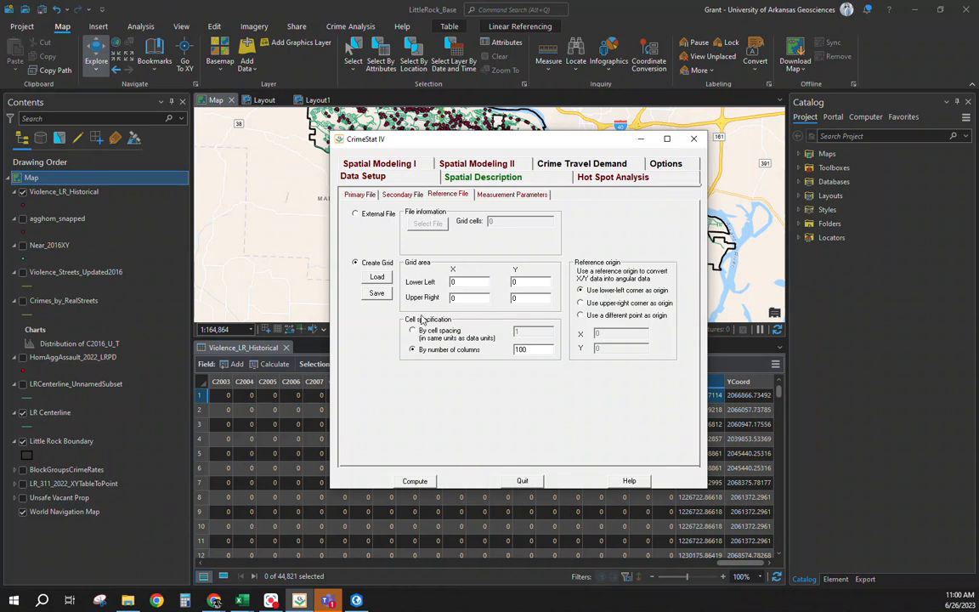
click(605, 5)
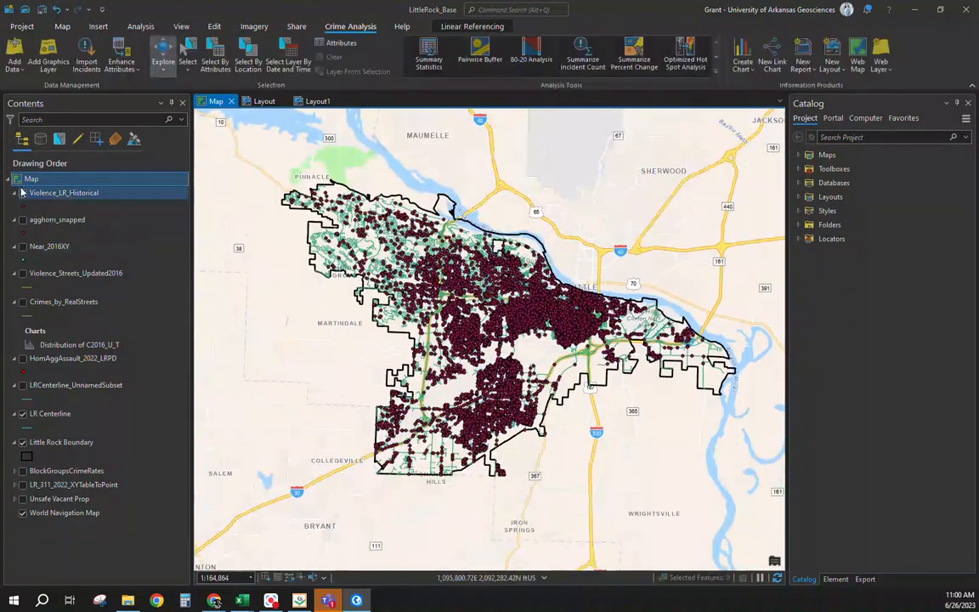
click(23, 193)
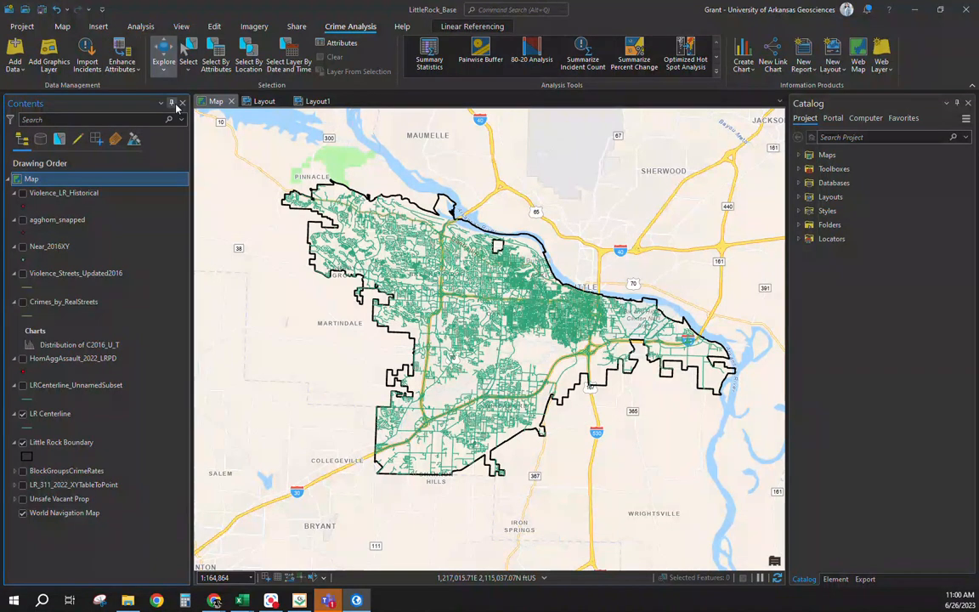
- Open the Kernel Density tool and set its processing extent to match the LR Centerline layer
click(716, 71)
click(431, 128)
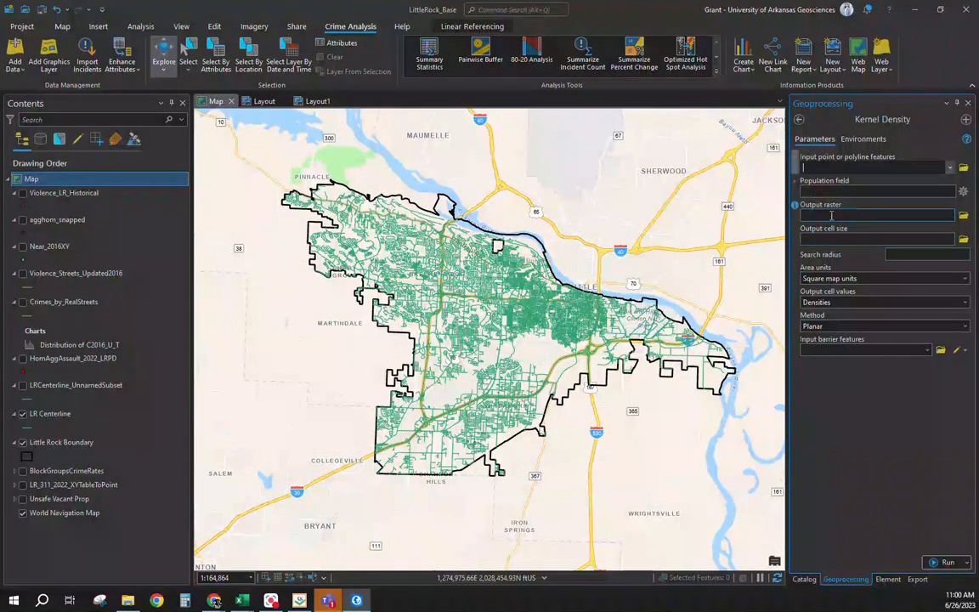
click(864, 140)
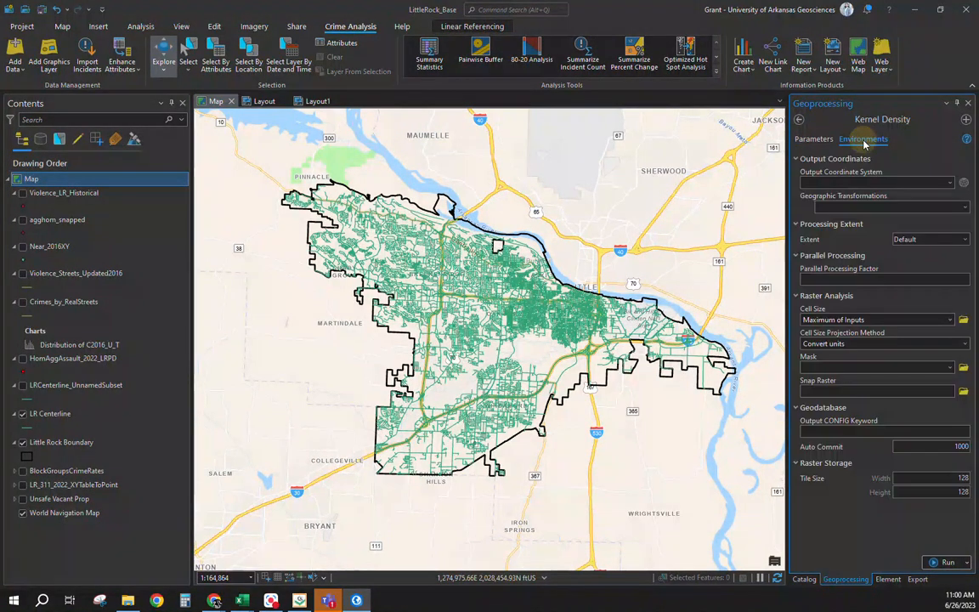
click(930, 240)
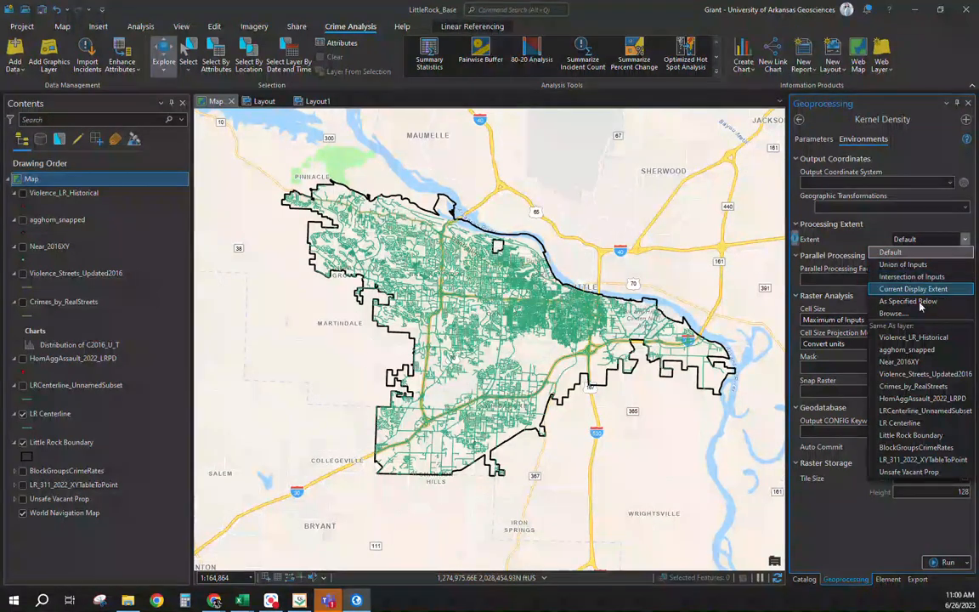
click(923, 423)
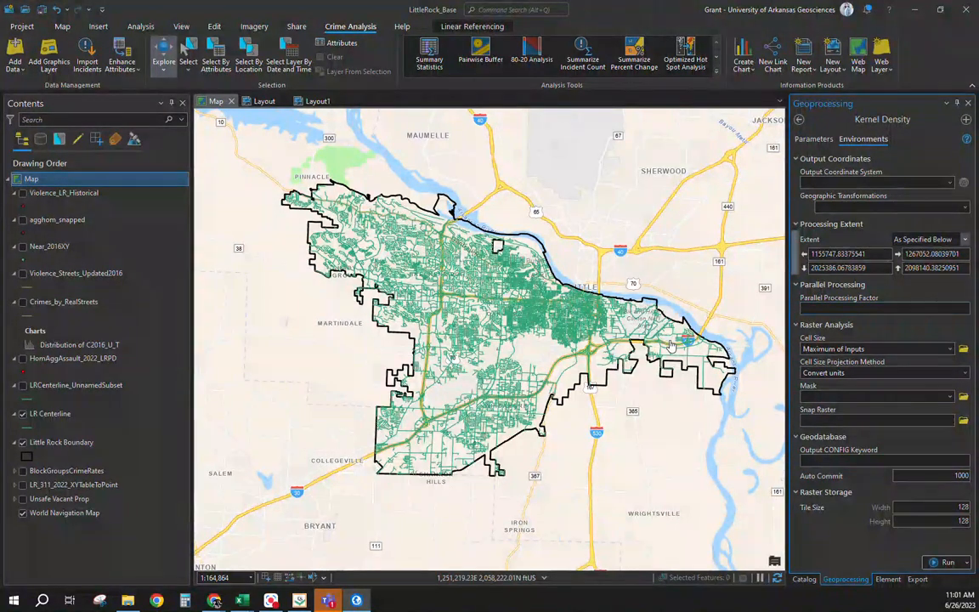
- Arrange the ArcGIS Pro and CrimeStat IV windows side by side so the extent coordinates and grid area settings are both in view
double_click(637, 16)
drag(448, 56, 205, 44)
click(596, 141)
drag(596, 141, 858, 103)
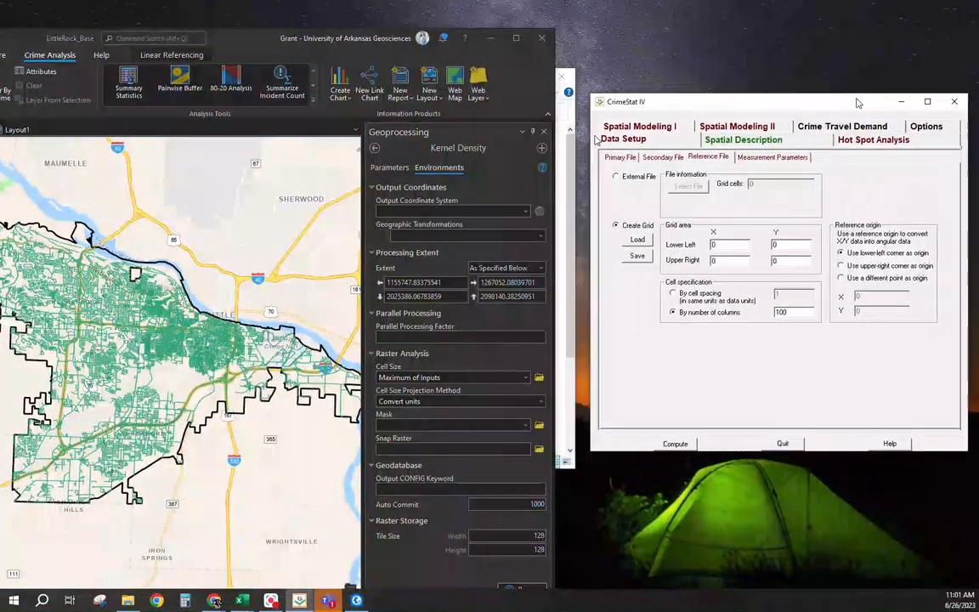
- Copy the extent's minimum coordinates into the CrimeStat IV grid area's lower left: X 1155747.83375541 and Y 2025386.06783859
click(441, 282)
key(ctrl+c)
double_click(732, 244)
key(ctrl+v)
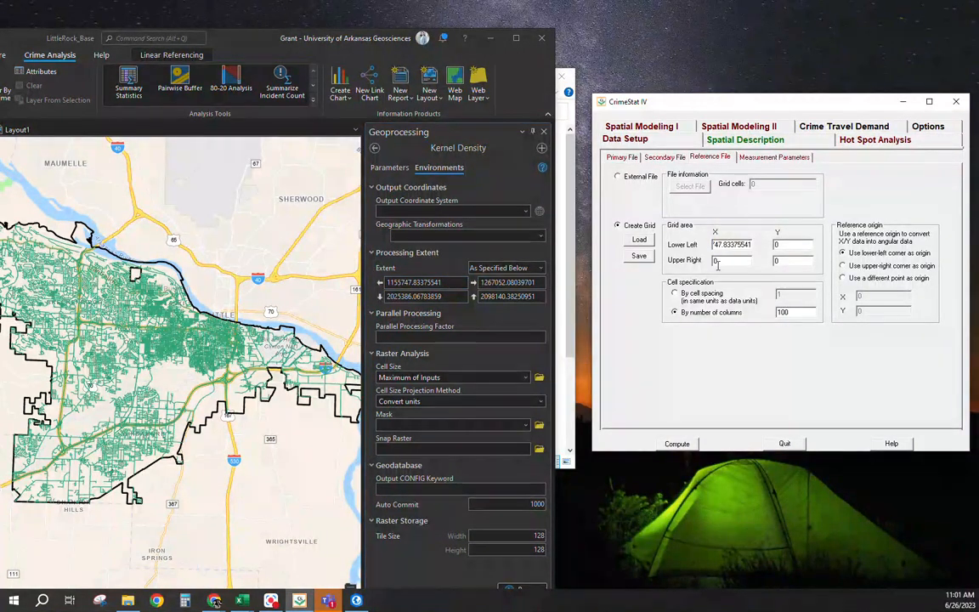
click(430, 296)
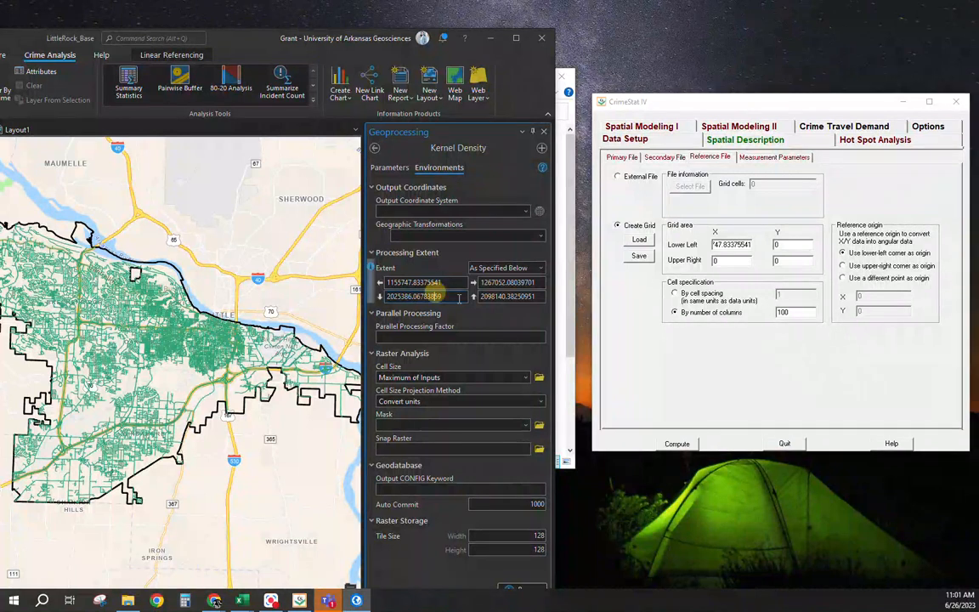
key(ctrl+c)
double_click(793, 245)
key(ctrl+v)
- Copy the extent's maximum coordinates into the grid area's upper right: X 1267052.08039701 and Y 2098140.38250951
click(508, 282)
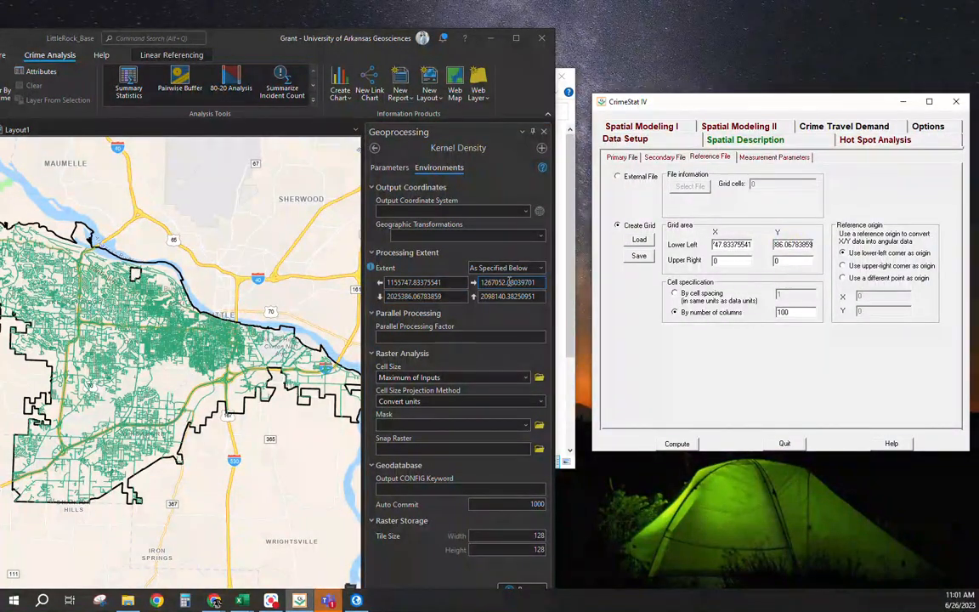
click(509, 283)
double_click(508, 283)
key(ctrl+c)
click(722, 262)
key(ctrl+v)
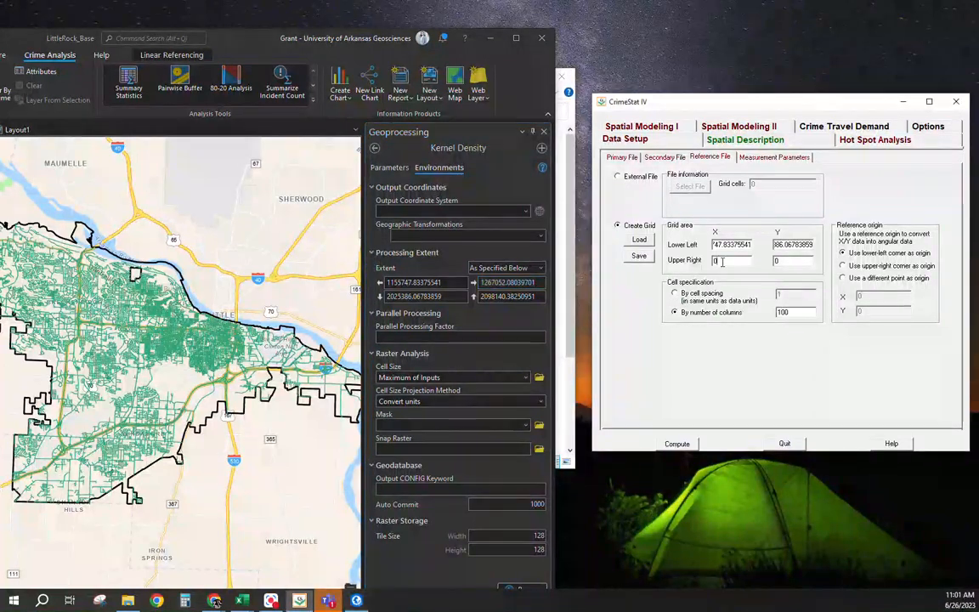
double_click(507, 296)
key(ctrl+c)
double_click(803, 262)
key(ctrl+v)
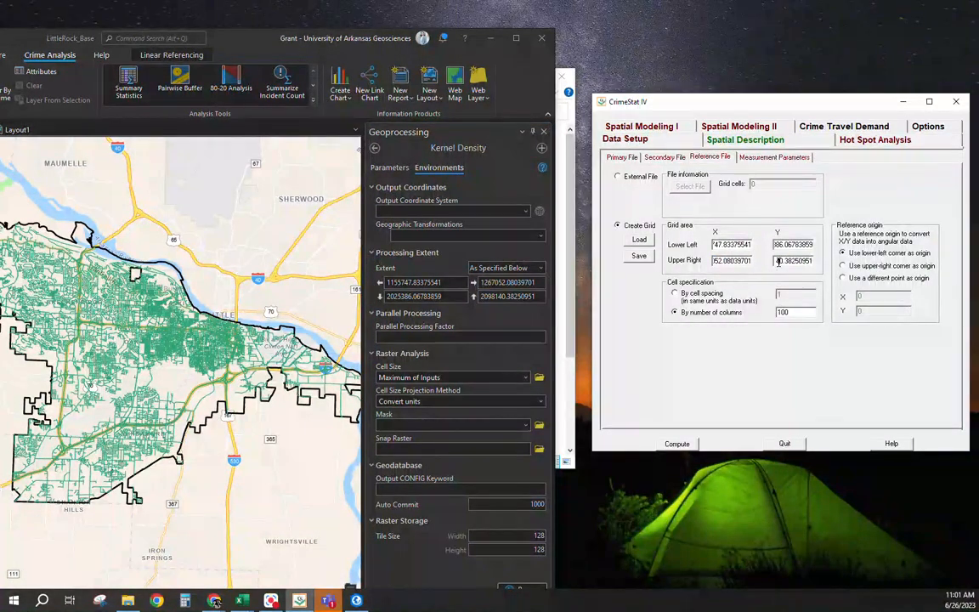
click(779, 262)
- Maximize ArcGIS Pro, bring CrimeStat IV in front of it, and check the full lower-left and upper-right X values of the grid area
click(515, 40)
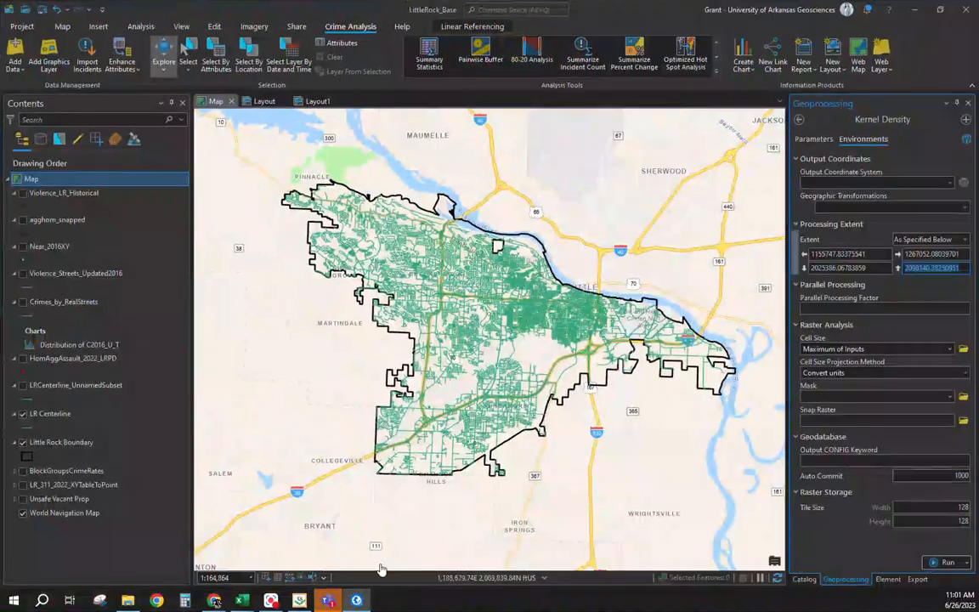
click(299, 601)
drag(838, 110, 562, 138)
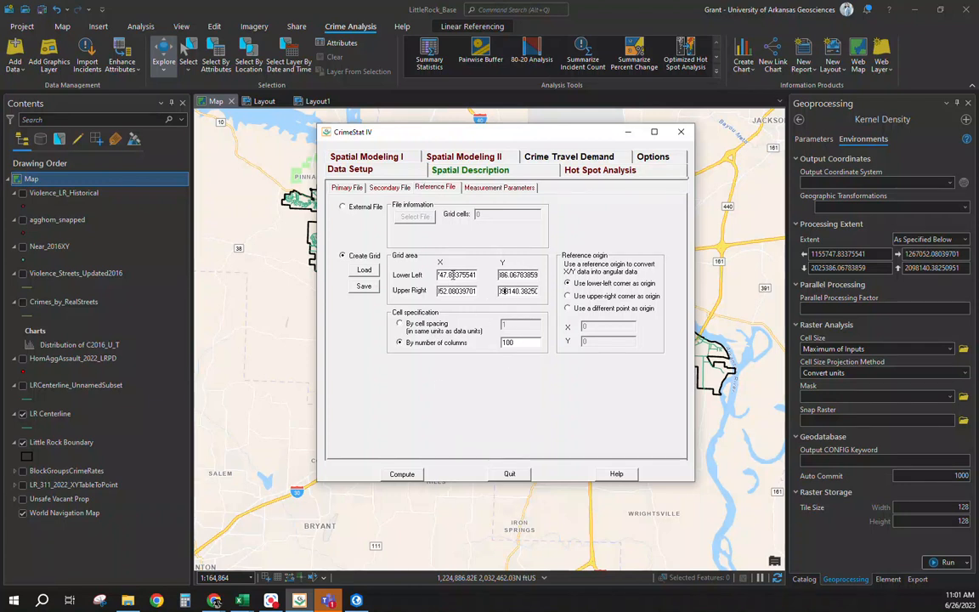
drag(453, 275, 371, 271)
drag(456, 290, 396, 295)
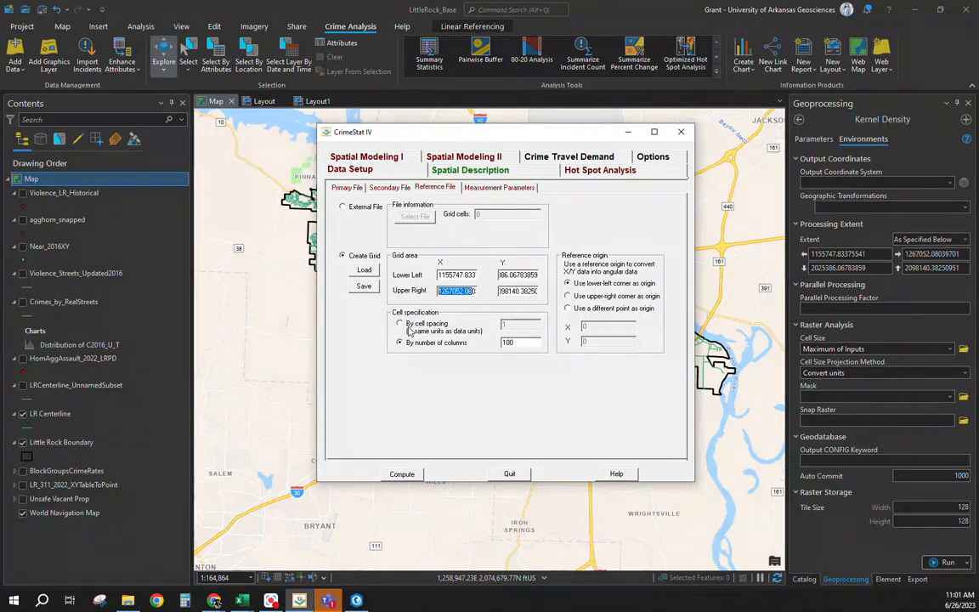
- Open the CrimeStat IV measurement parameters, and in ArcGIS Pro open the Little Rock Boundary attribute table to examine its last columns
click(485, 189)
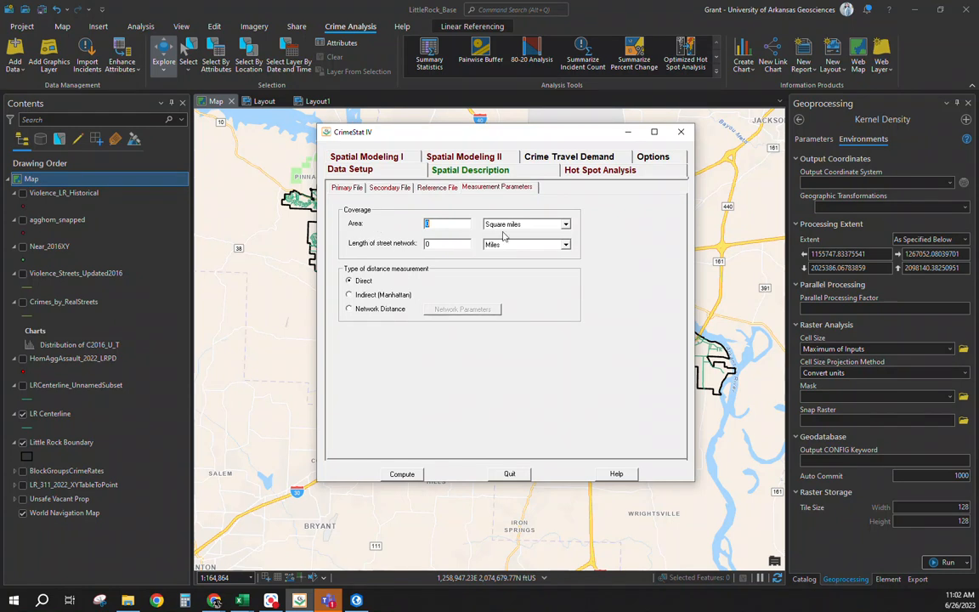
right_click(64, 441)
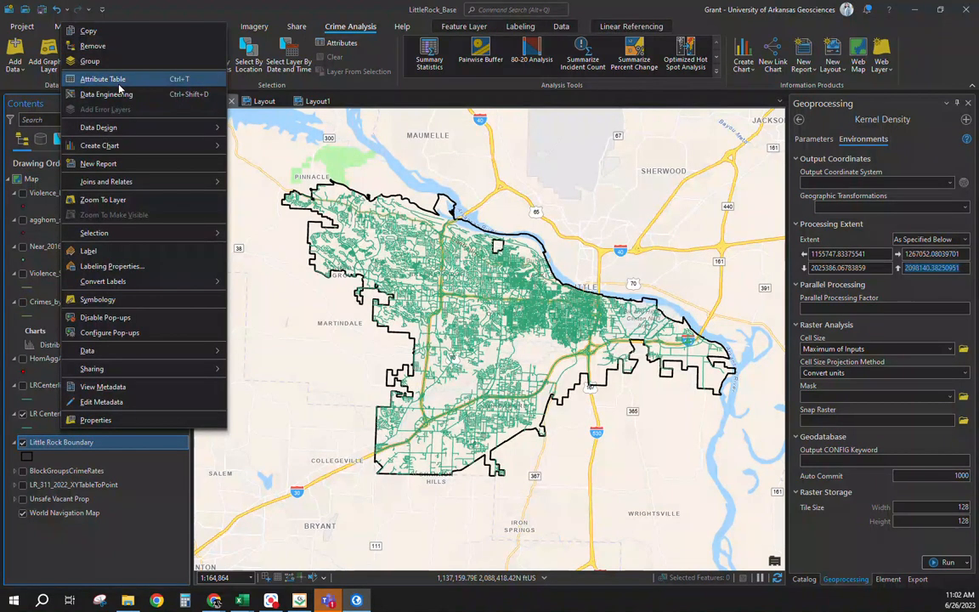
click(119, 81)
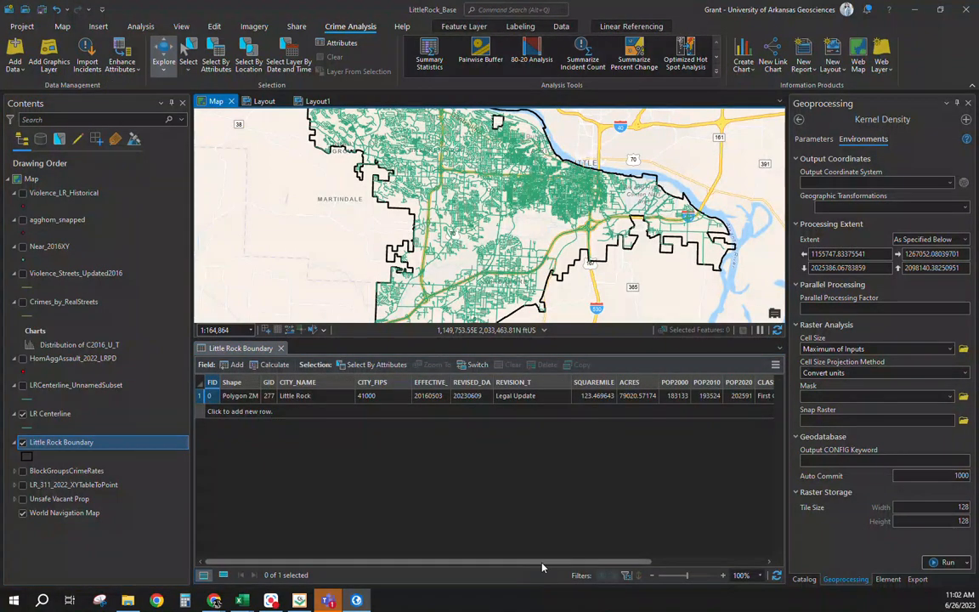
drag(546, 567, 738, 563)
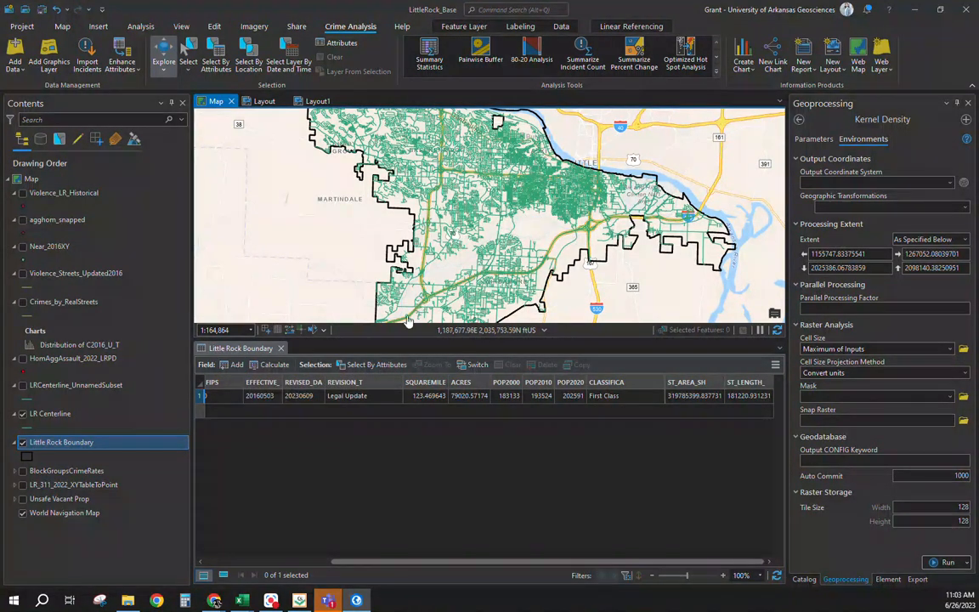
- Add a field named Area with the Double data type to the Little Rock Boundary layer and save the change
click(232, 365)
text(Area)
key(Tab)
key(Tab)
key(Down)
key(Down)
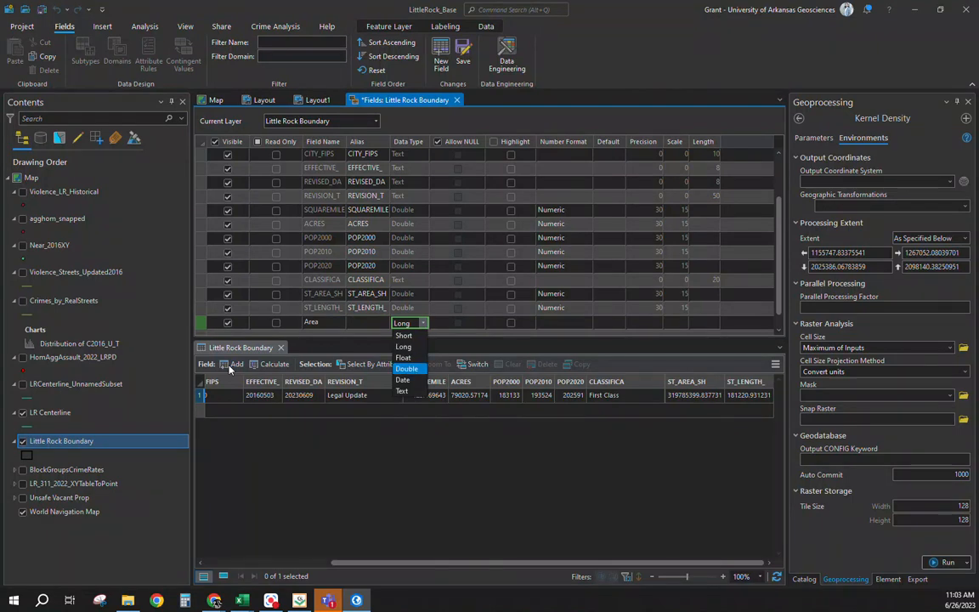
key(Return)
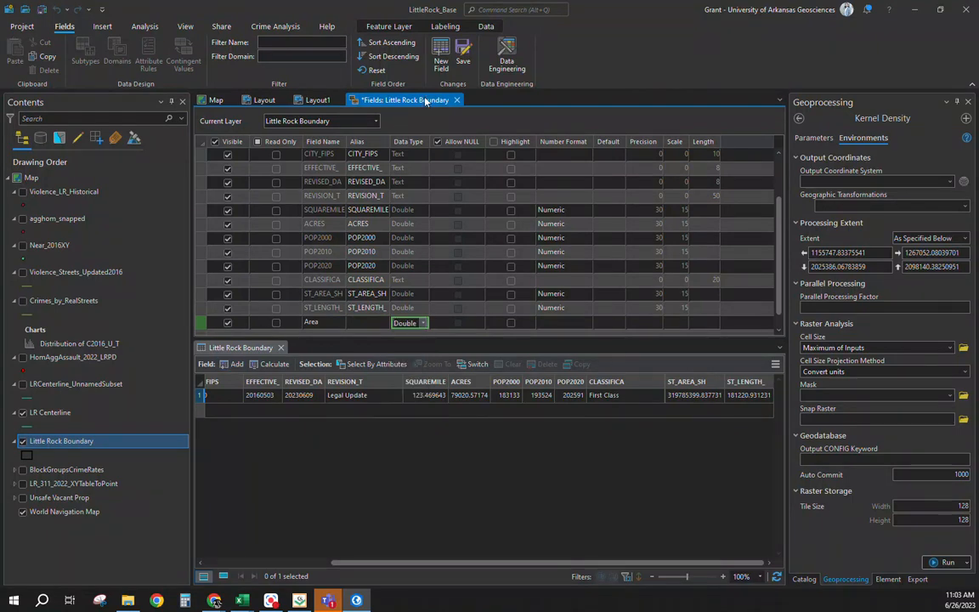
click(463, 56)
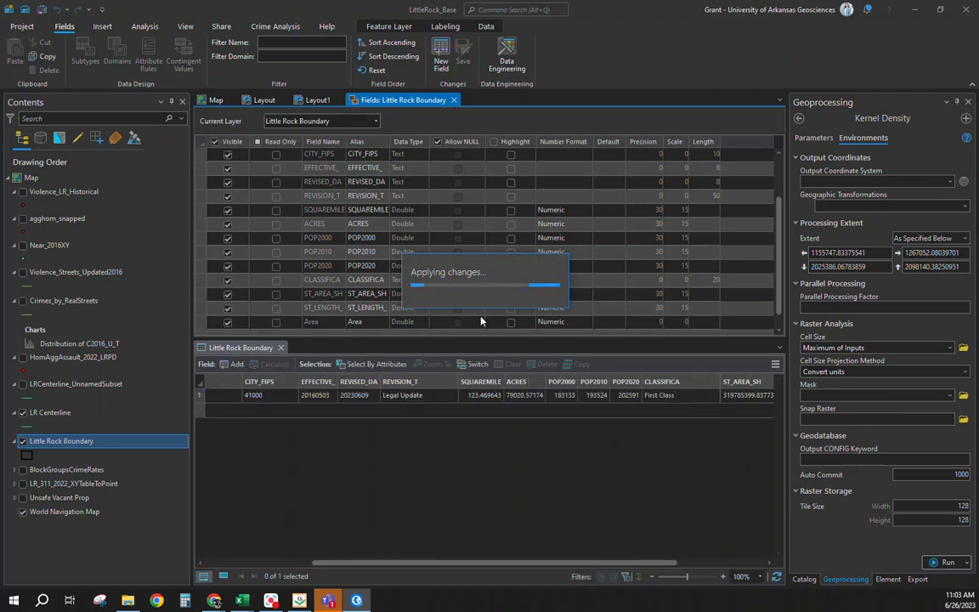
- Calculate the Area field's geometry as Area in Square US Survey Miles, using the NAD_1983_StatePlane_Arkansas_South_FIPS_0302_Feet coordinate system
drag(311, 565, 615, 562)
right_click(762, 384)
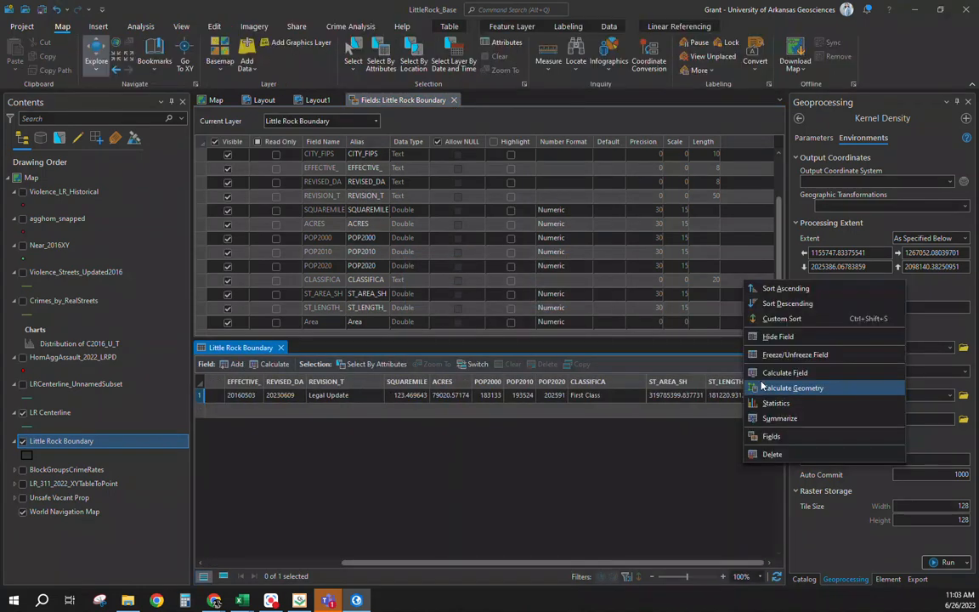
click(818, 387)
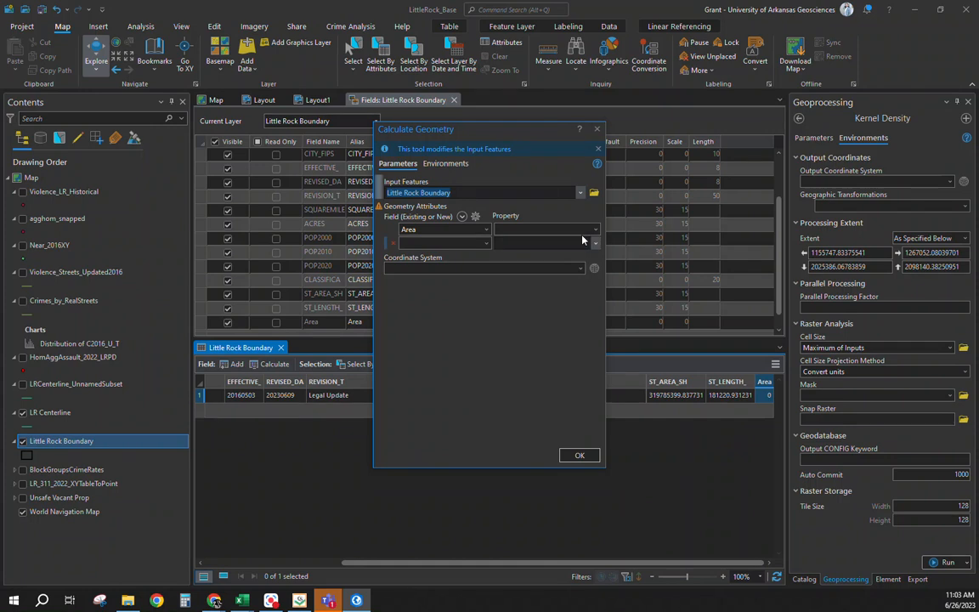
click(551, 230)
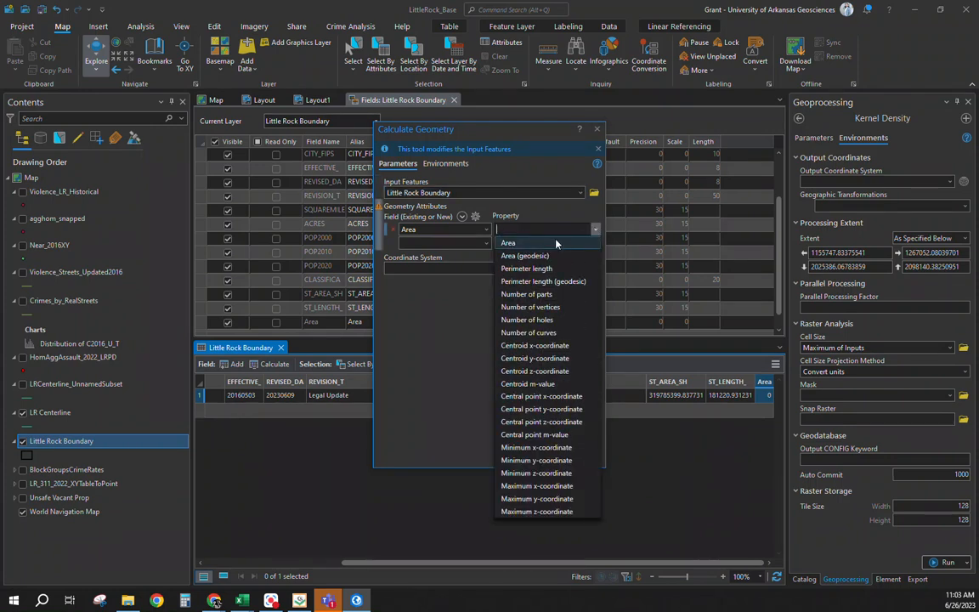
click(557, 244)
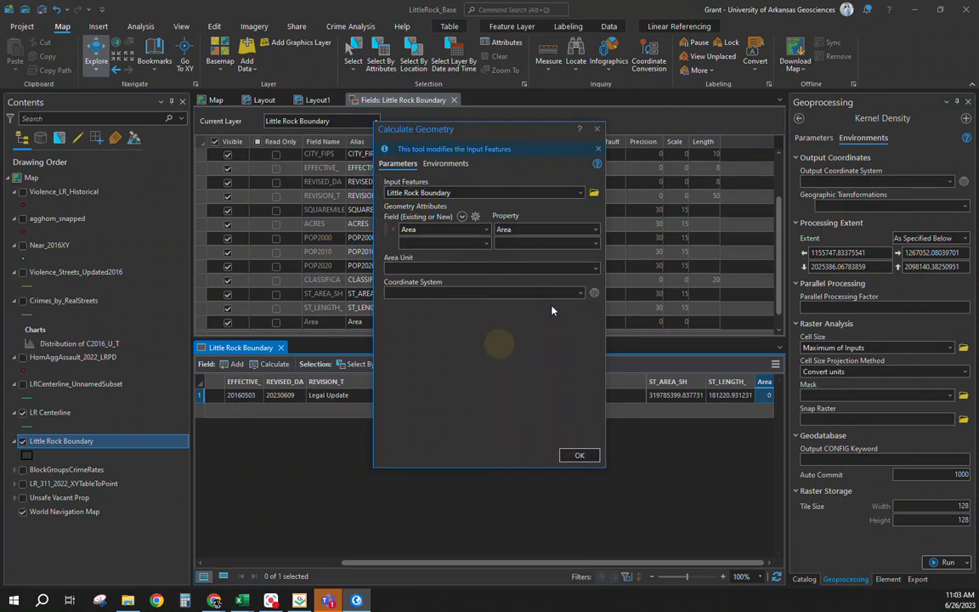
click(595, 268)
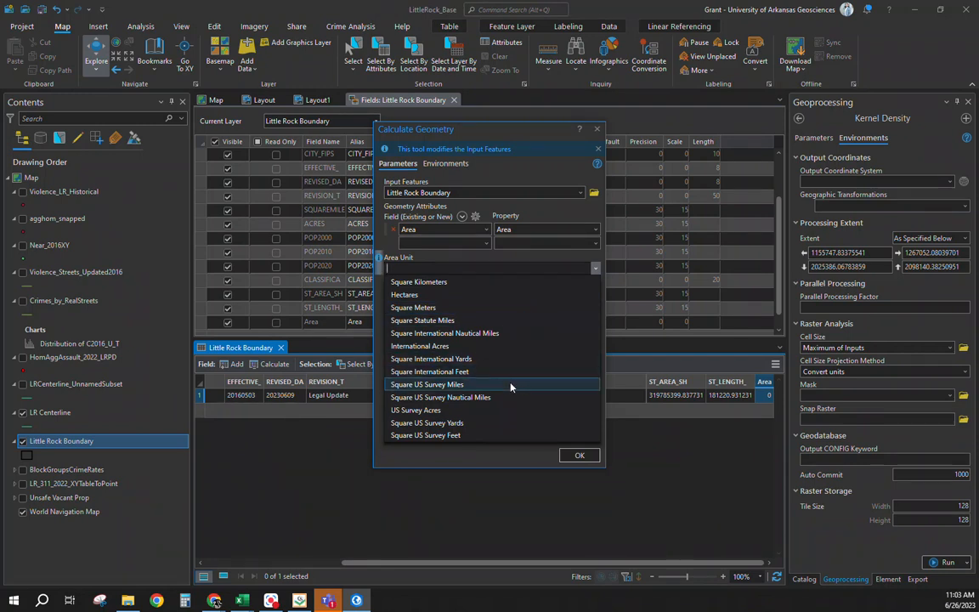
click(511, 386)
click(580, 292)
click(560, 306)
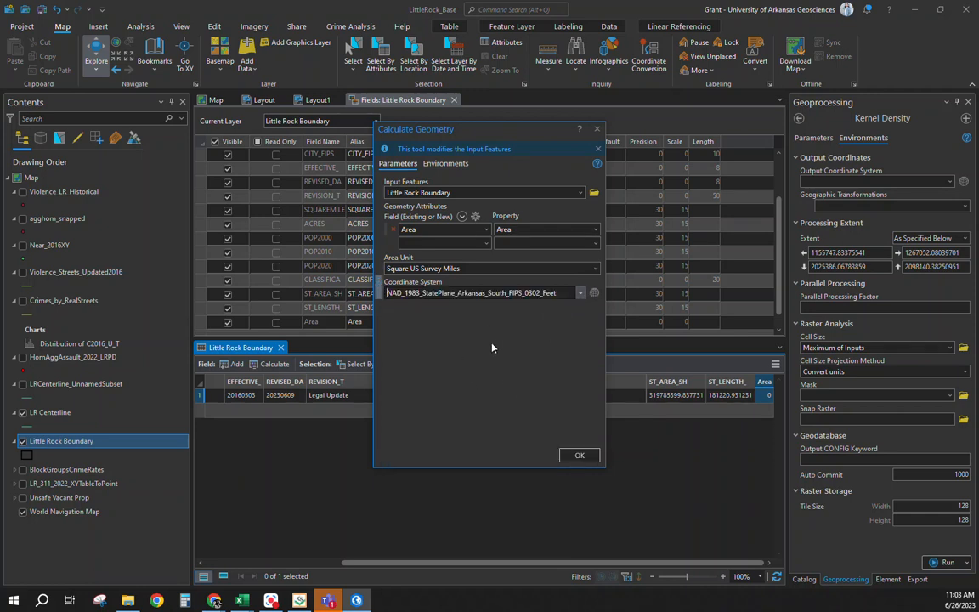
click(578, 456)
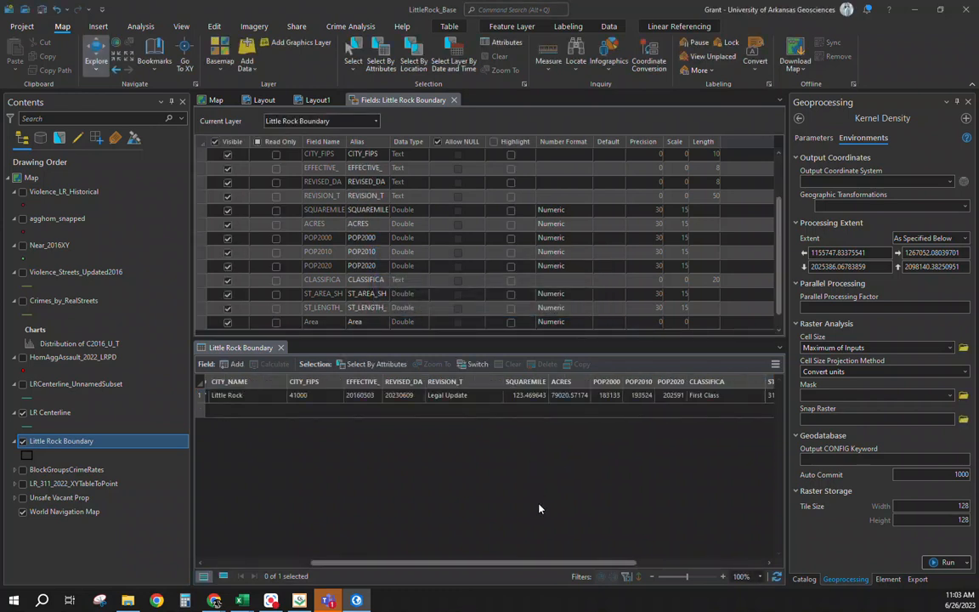
- Read the calculated Area value, and switch to CrimeStat IV to set the coverage area to 123.55 square miles
drag(486, 562, 578, 563)
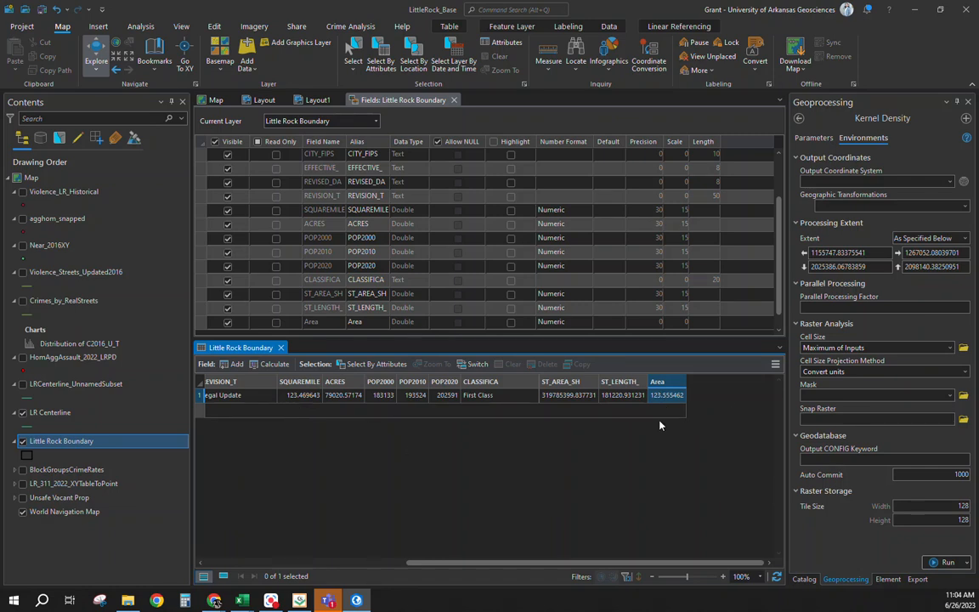
click(657, 382)
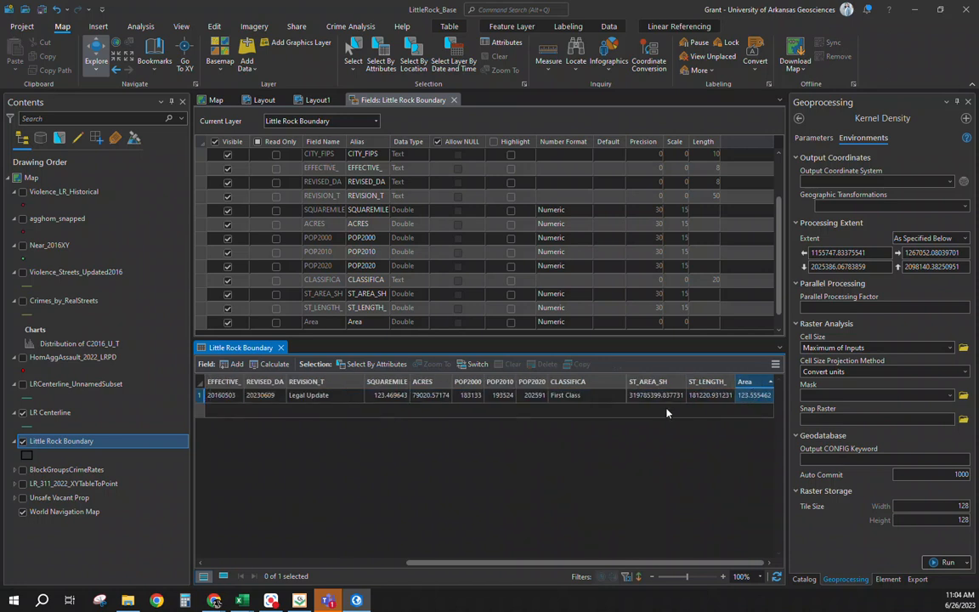
click(299, 601)
text(123.55)
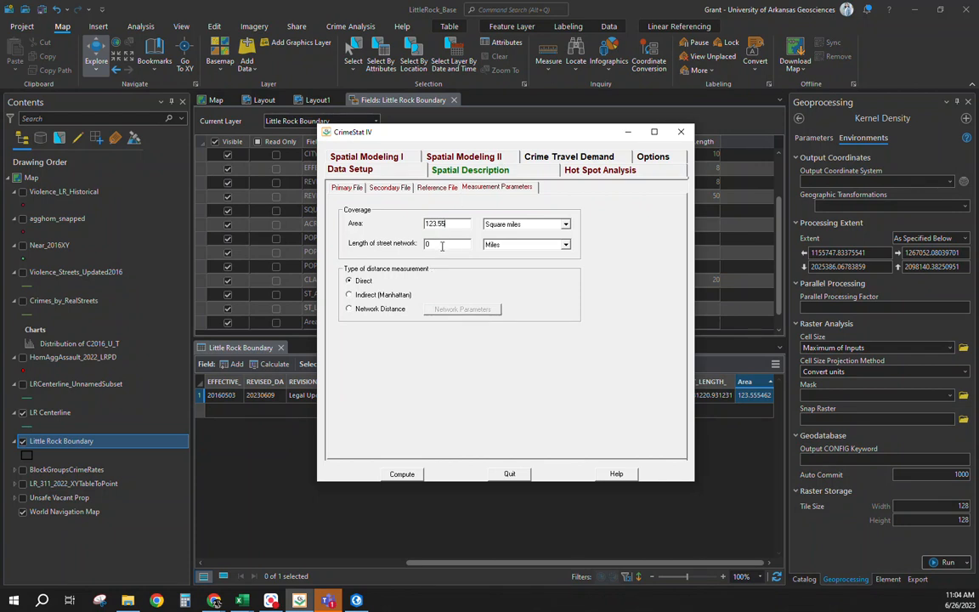
click(681, 132)
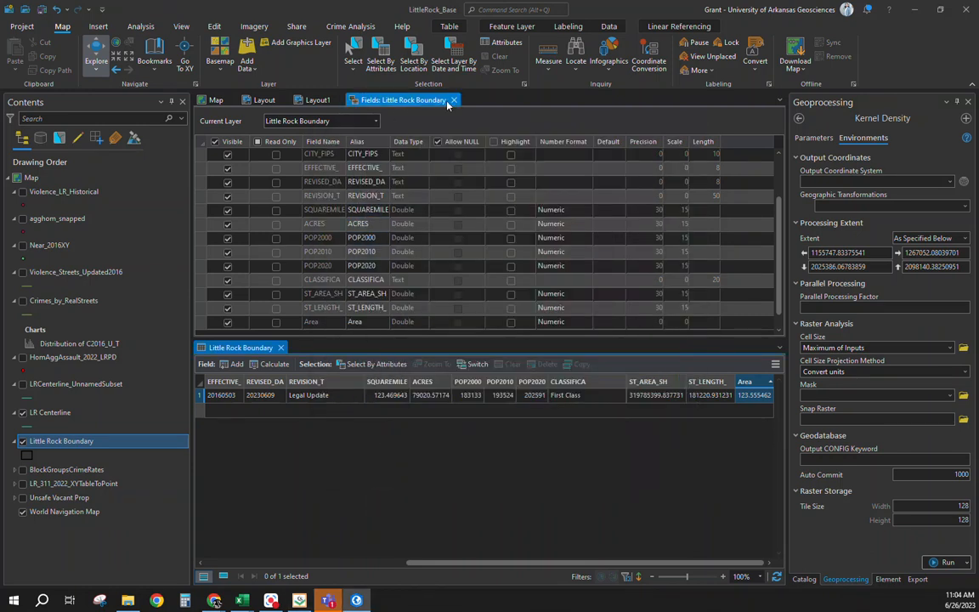
- Close the Little Rock Boundary fields view and attribute table in ArcGIS Pro to return to the full map
click(454, 100)
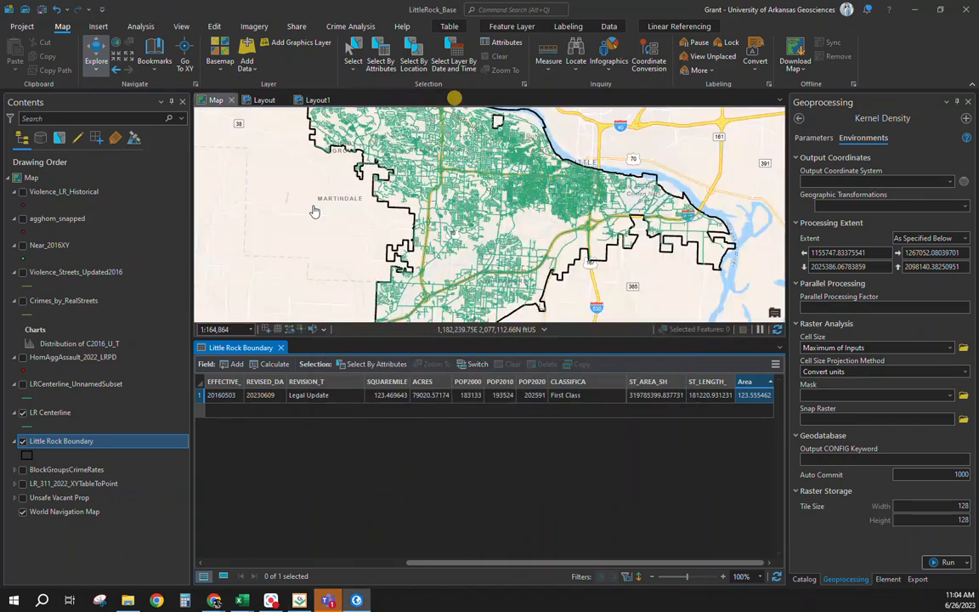
click(281, 348)
drag(529, 267, 492, 271)
drag(374, 400, 450, 382)
drag(390, 372, 143, 517)
drag(400, 483, 378, 403)
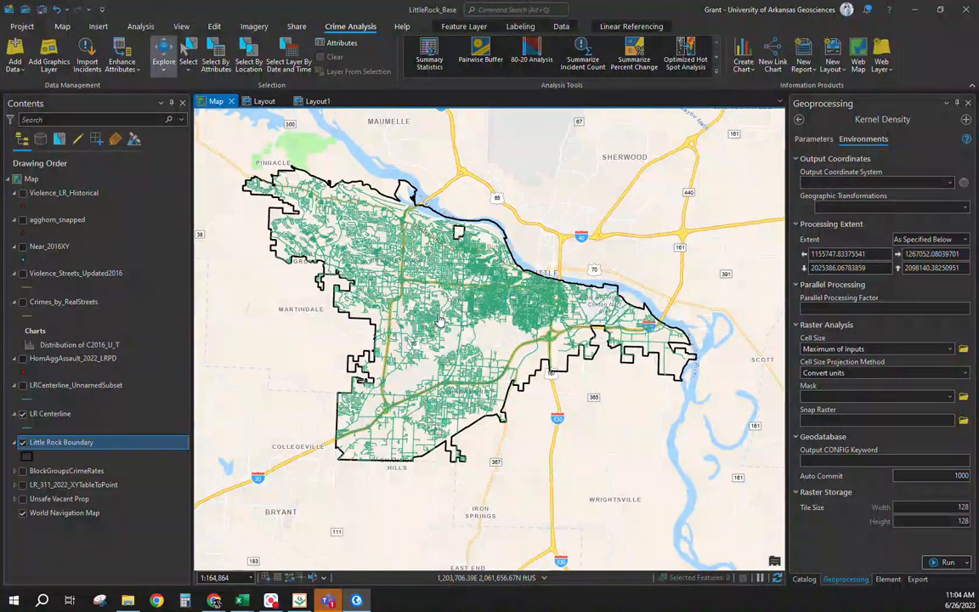
- Open the LR Centerline attribute table and look through its last columns for a street length field
ctrl+click(34, 414)
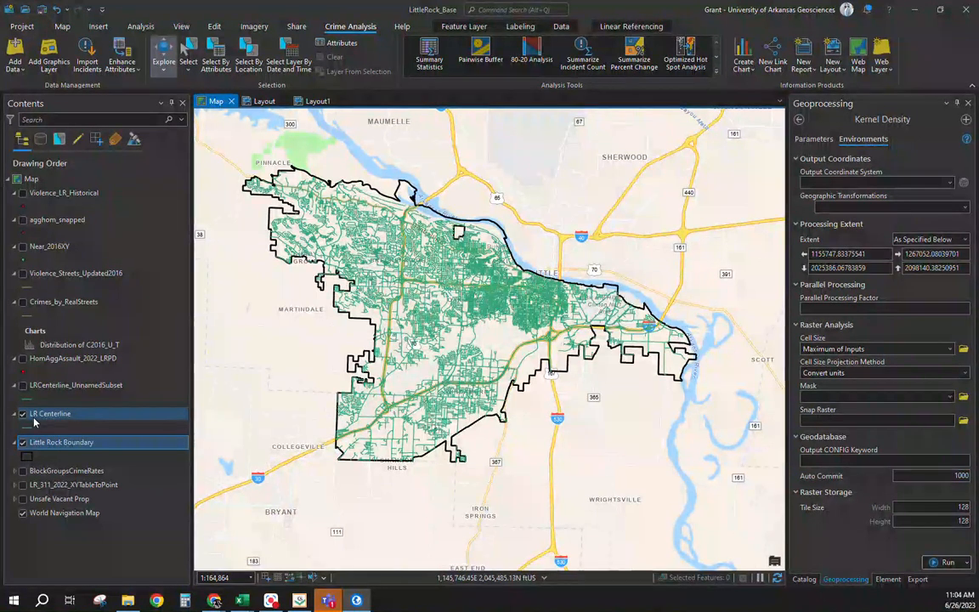
right_click(34, 416)
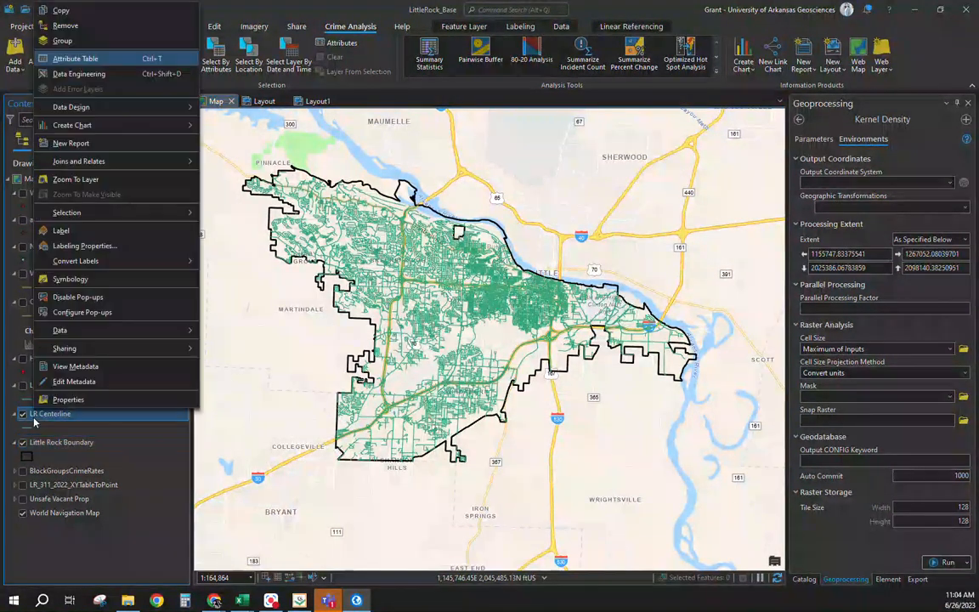
click(102, 58)
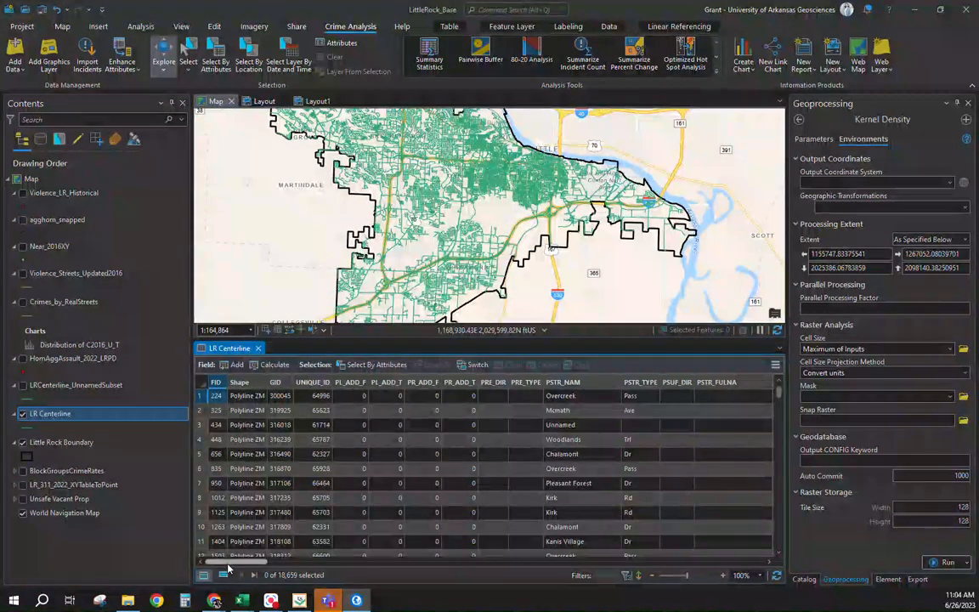
drag(228, 568, 731, 558)
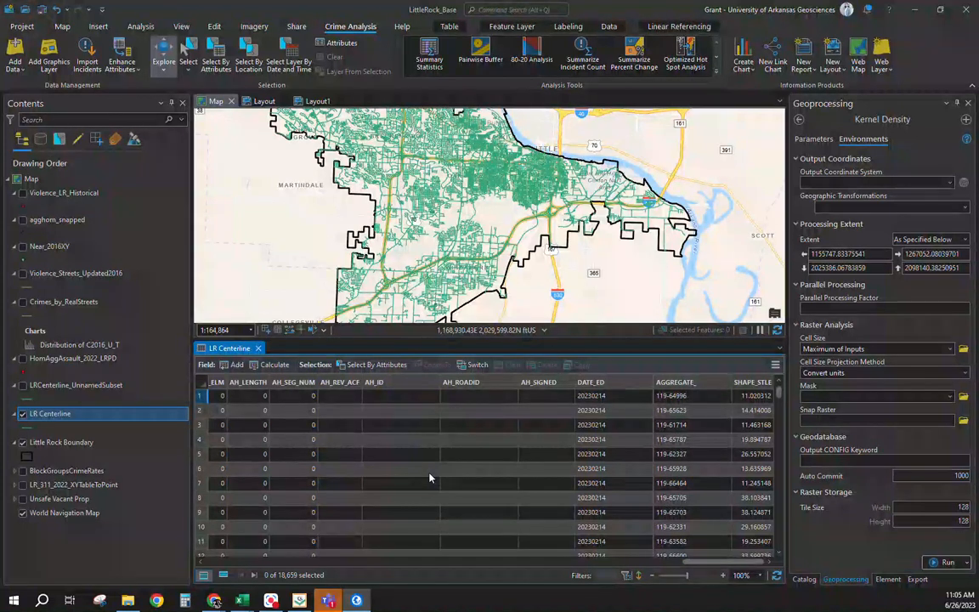
- Add a Double field named StLength to the LR Centerline layer, save the change, and close the fields view
click(235, 365)
text(StLength)
key(Tab)
key(Tab)
key(d)
key(Return)
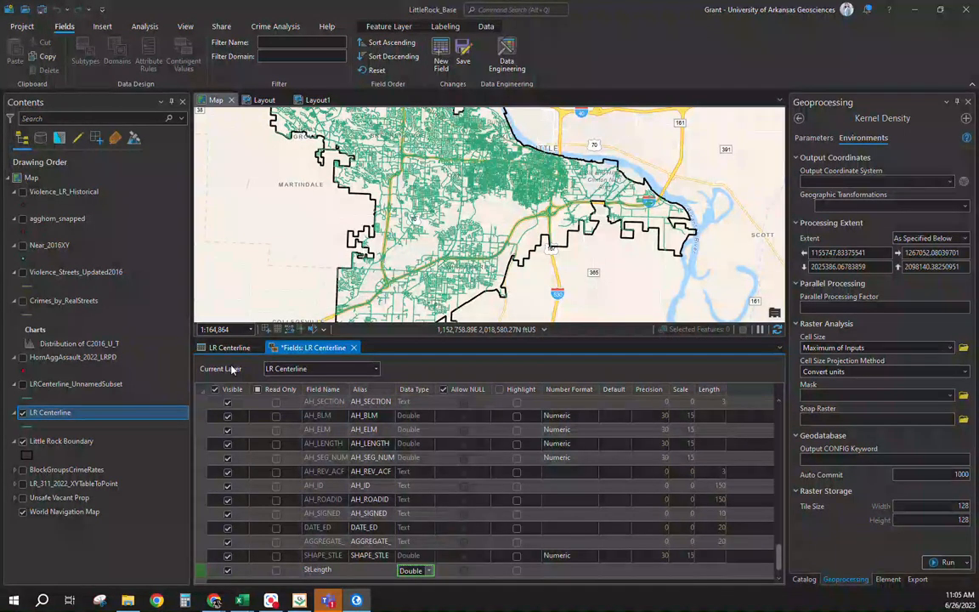
click(462, 53)
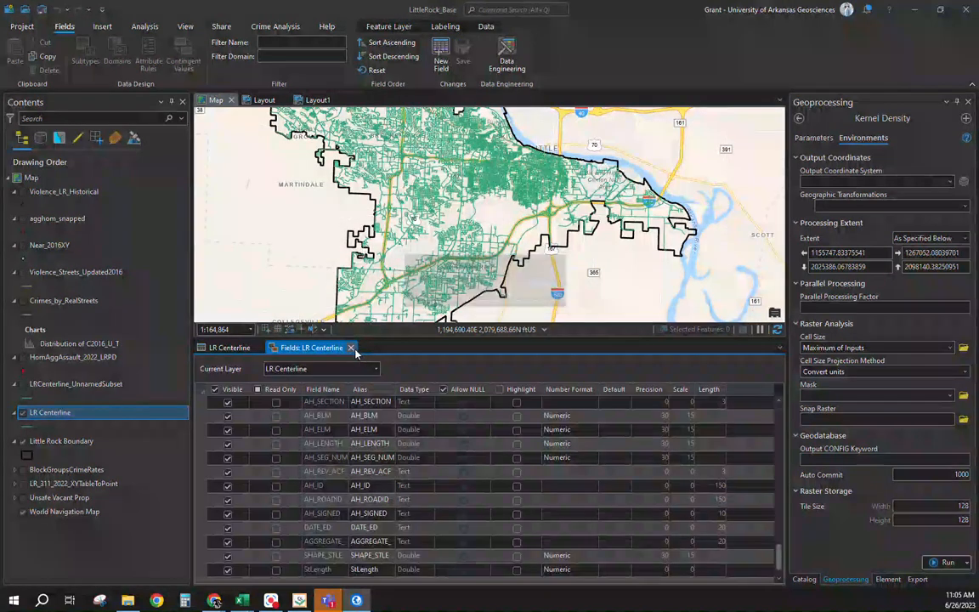
click(352, 348)
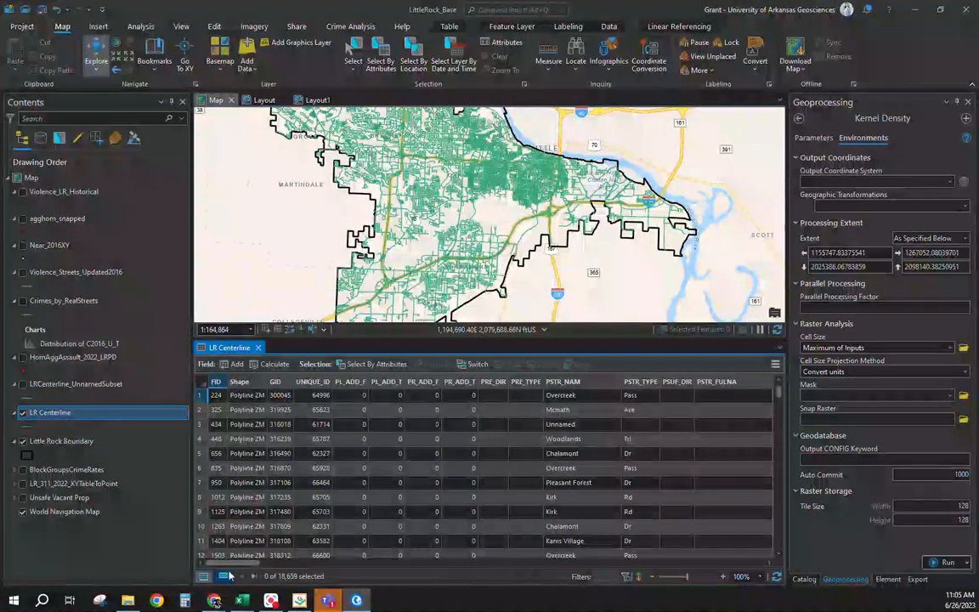
- Start Calculate Geometry for the StLength field of LR Centerline and set its property to Length
drag(299, 560, 768, 527)
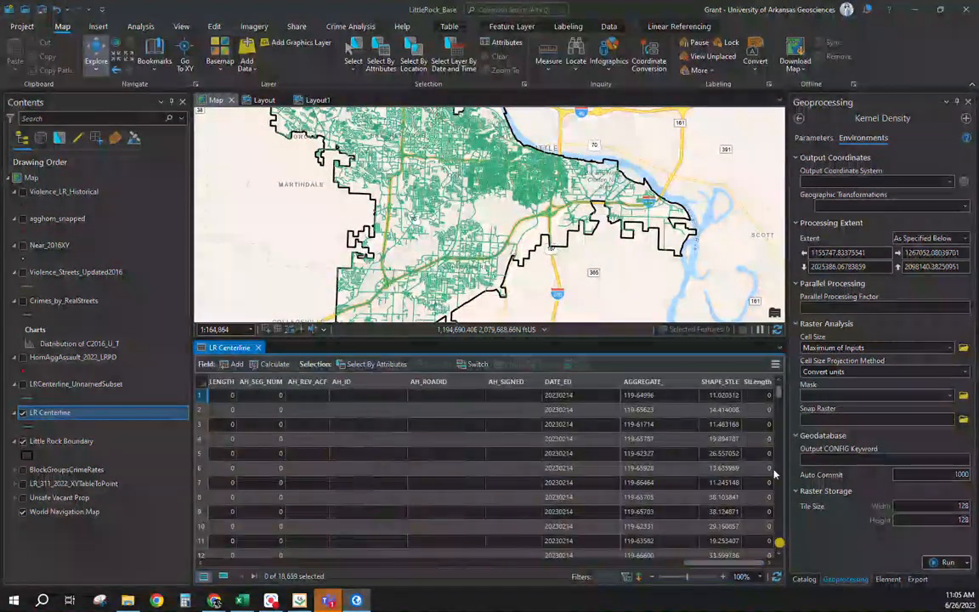
right_click(750, 384)
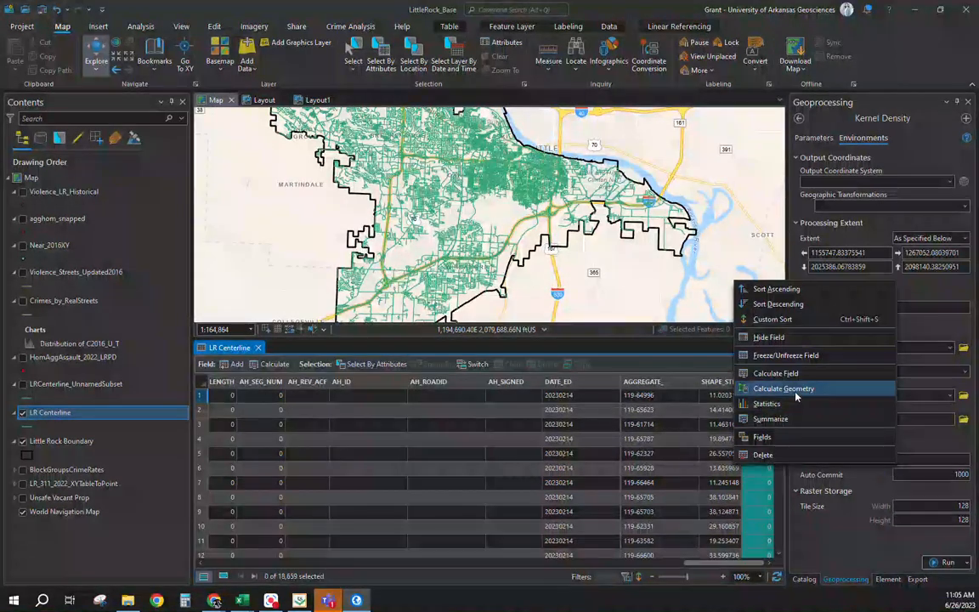
click(748, 389)
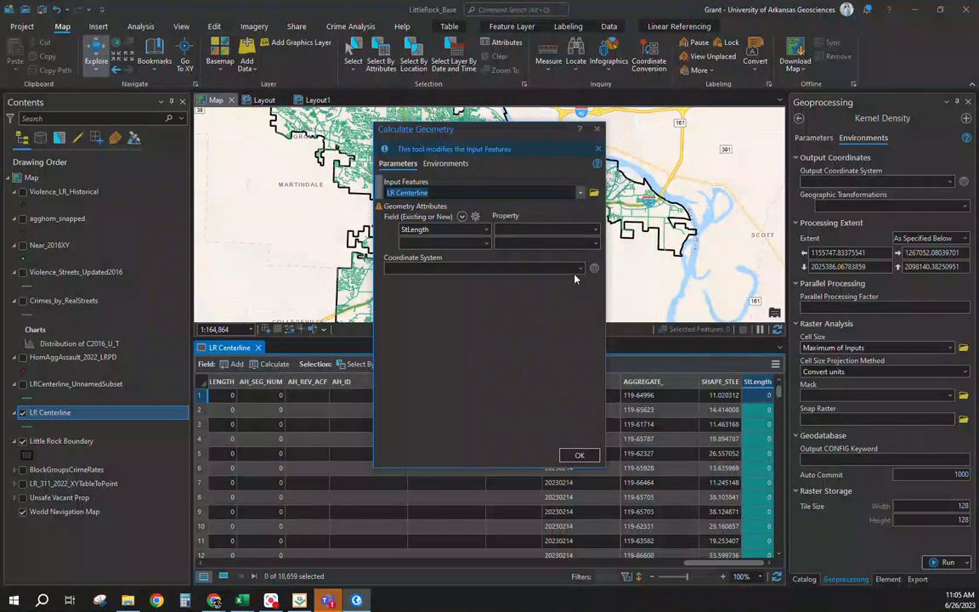
click(537, 229)
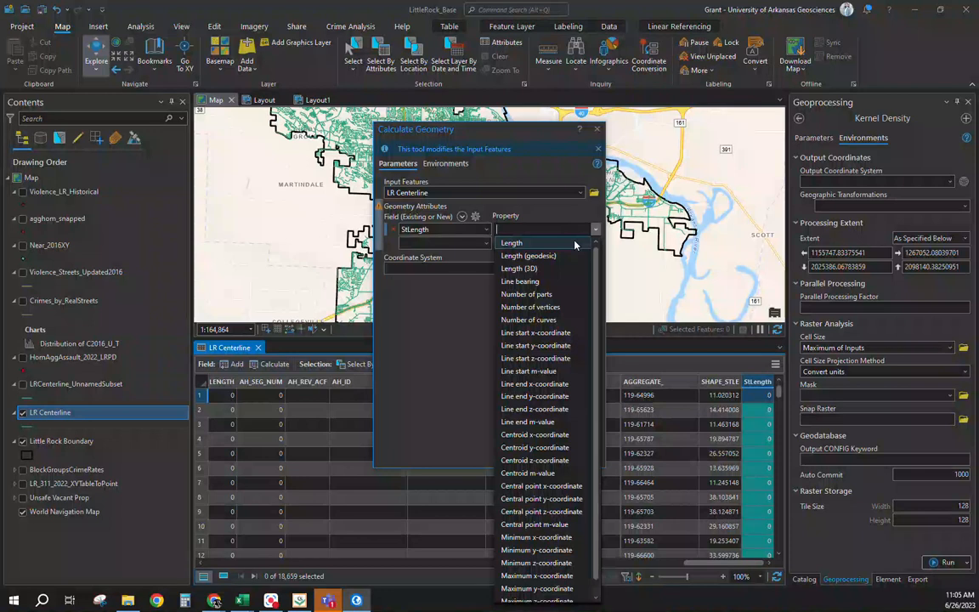
click(576, 243)
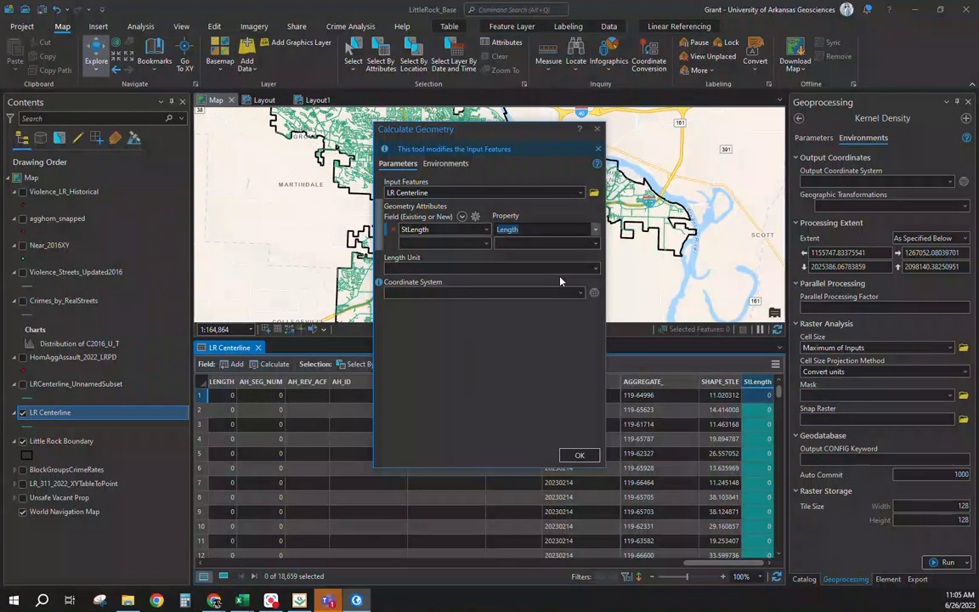
- Set the length unit to US Survey Feet and the coordinate system to the current map, and run the StLength calculation
click(595, 270)
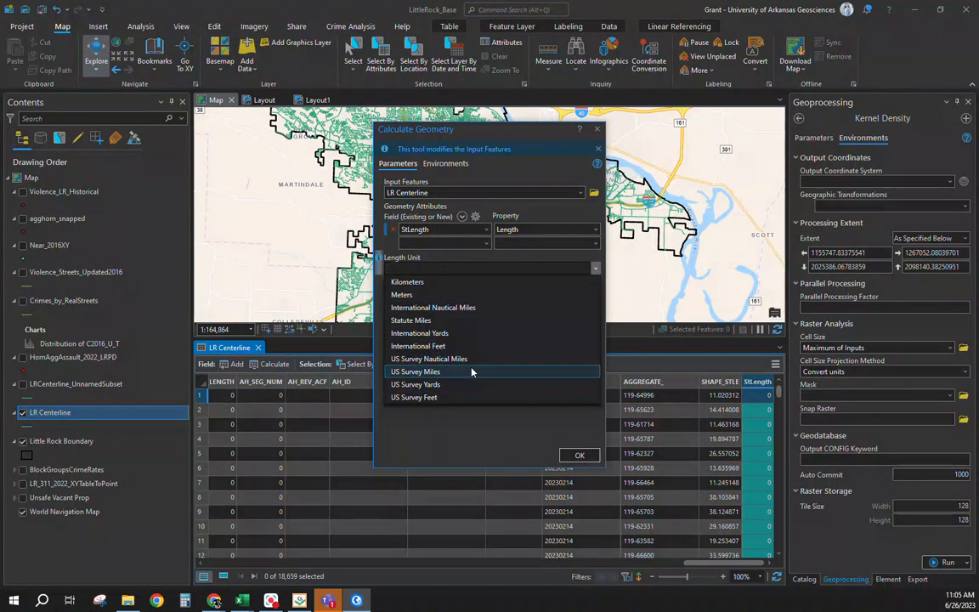
click(299, 600)
click(566, 245)
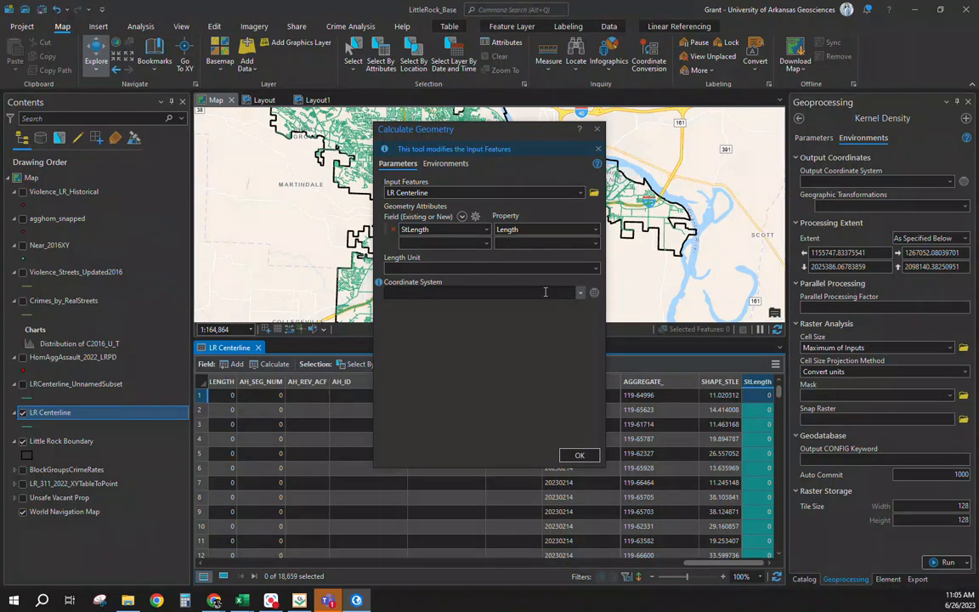
click(597, 268)
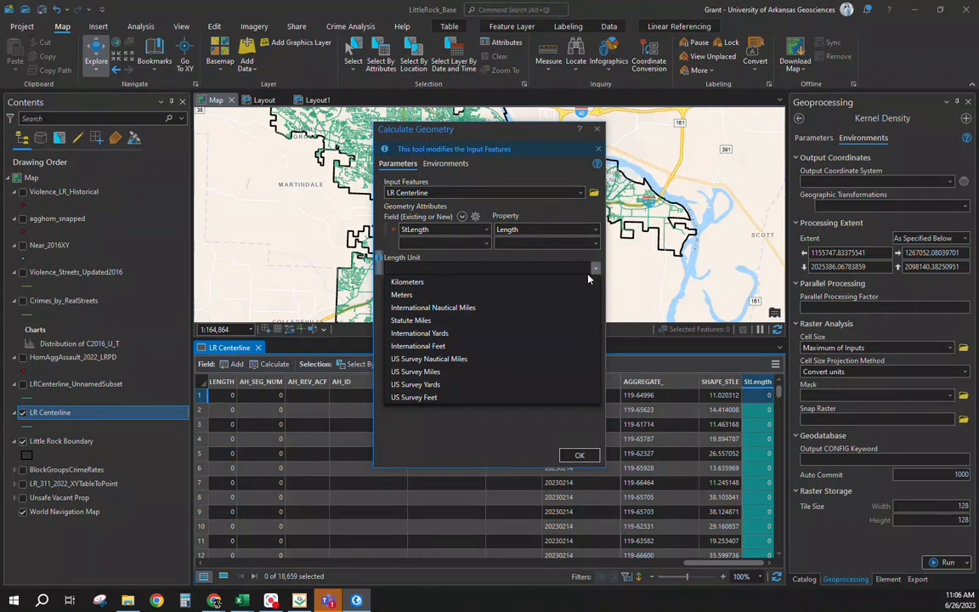
click(495, 399)
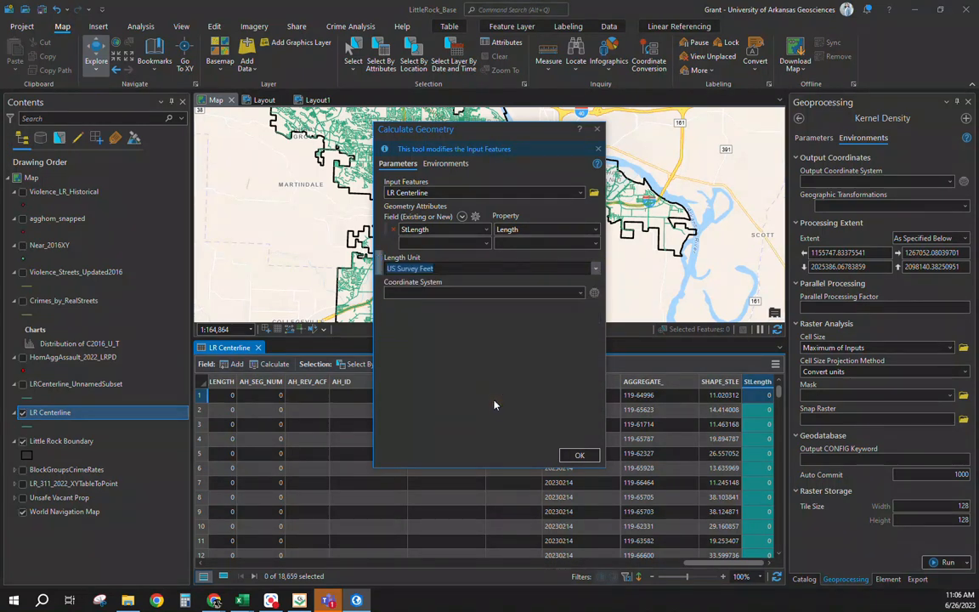
click(580, 294)
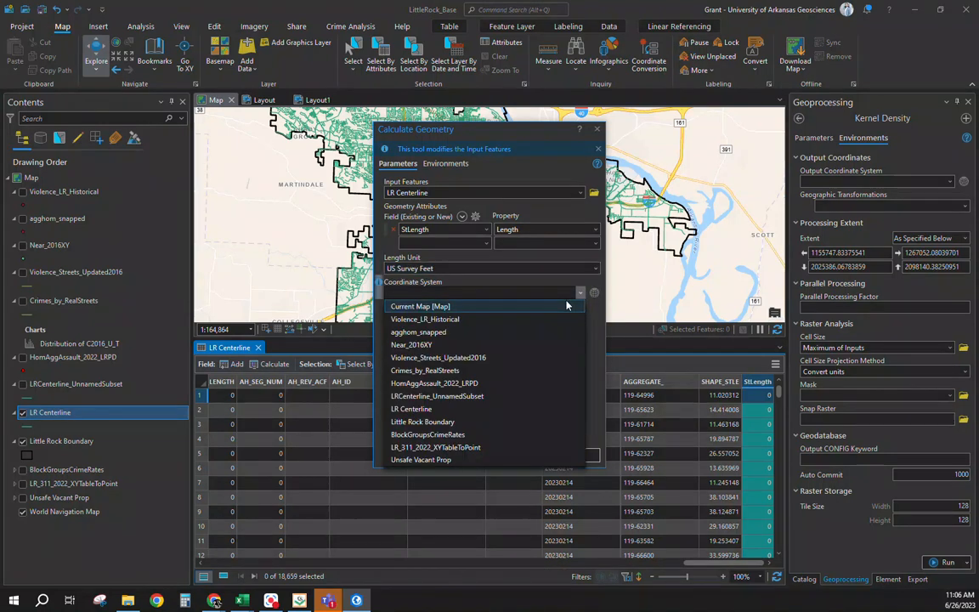
click(481, 307)
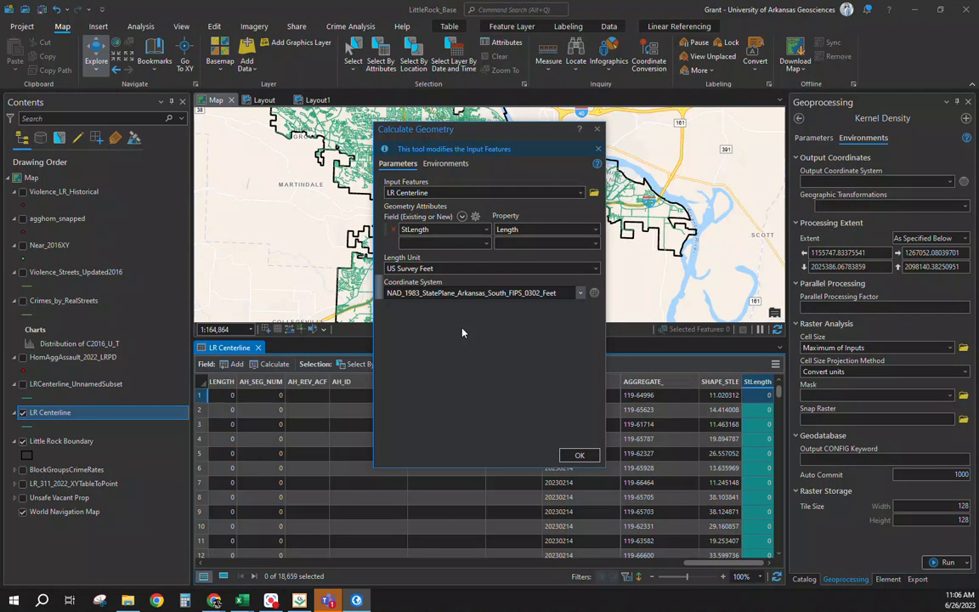
click(580, 456)
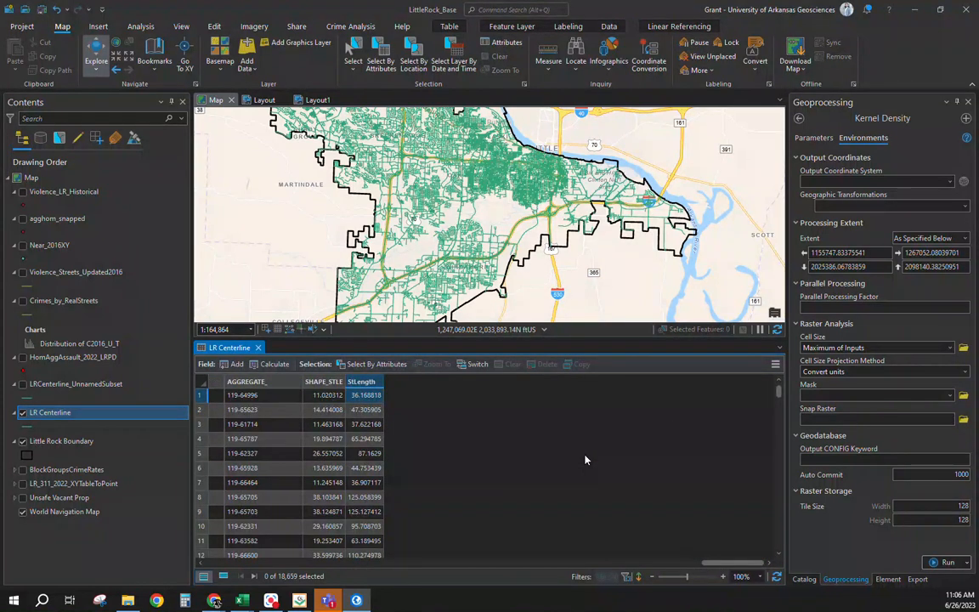
- Show the StLength statistics and convert the sum to miles in Calculator by dividing 7860535.2 by 5280
right_click(369, 384)
click(384, 404)
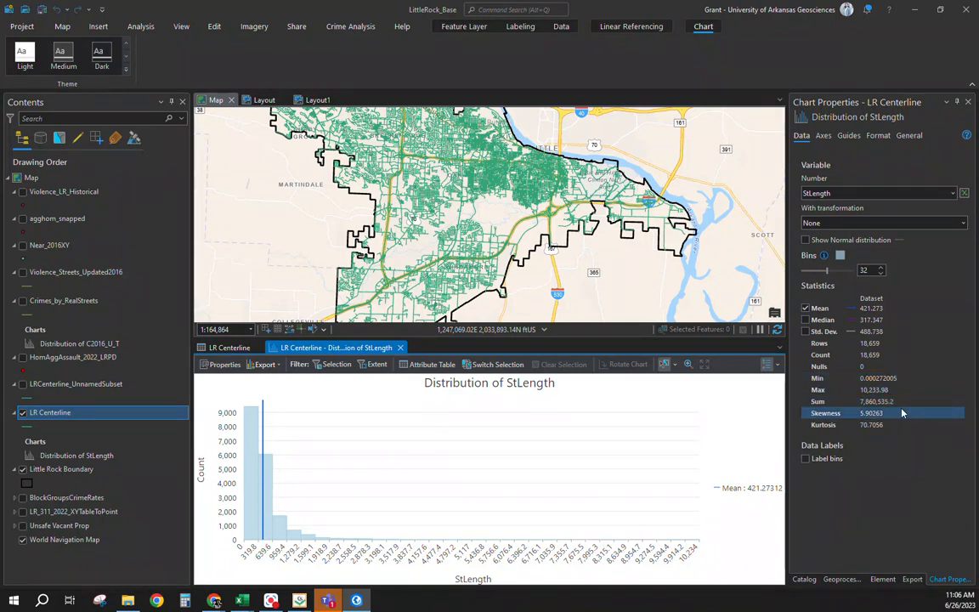
click(185, 601)
drag(28, 259, 337, 100)
text(7,860)
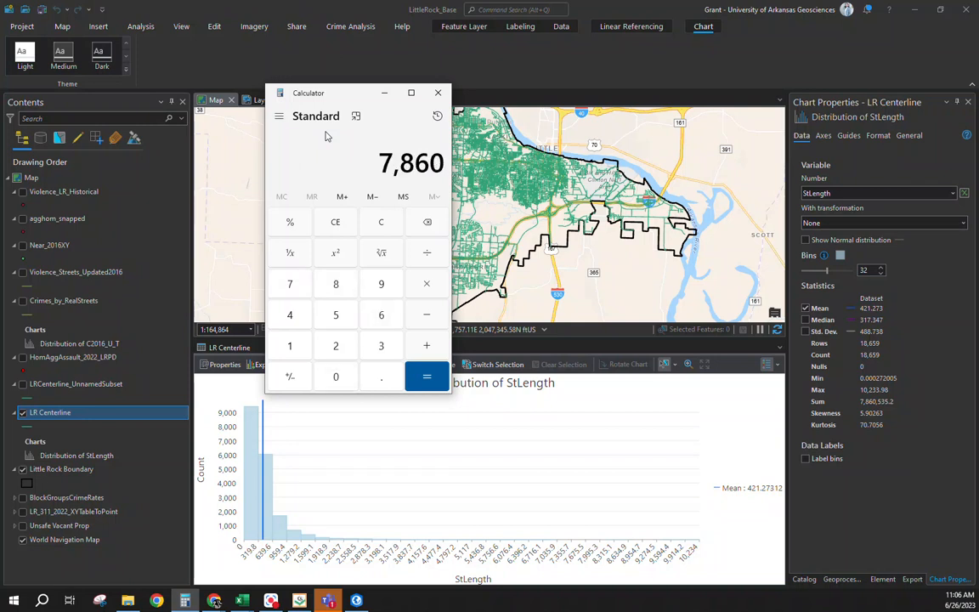
text(,535.2)
key(slash)
text(5280)
key(Return)
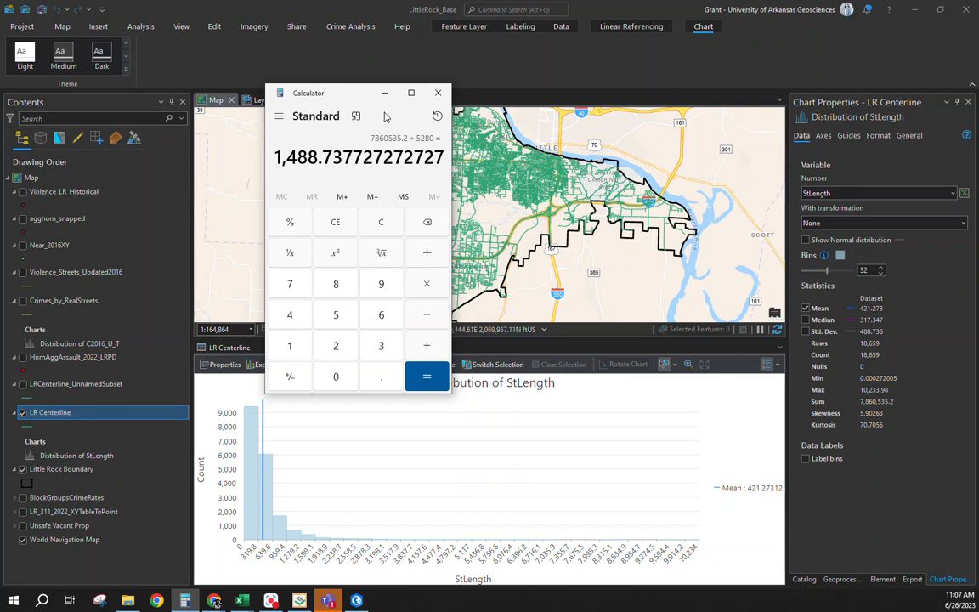
- Leave ArcGIS Pro and set the length of street network in CrimeStat IV to 1488.74 miles
click(966, 9)
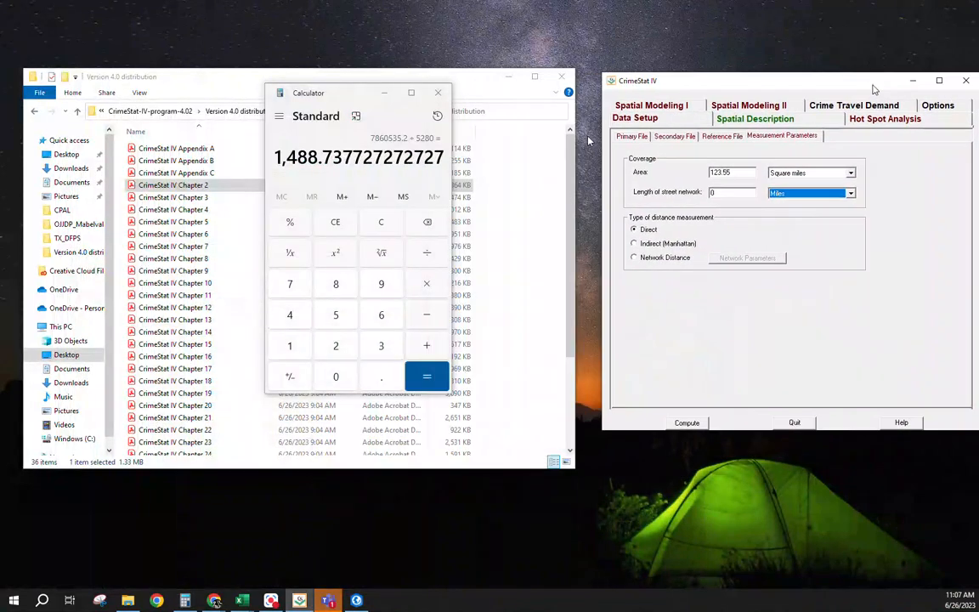
double_click(715, 193)
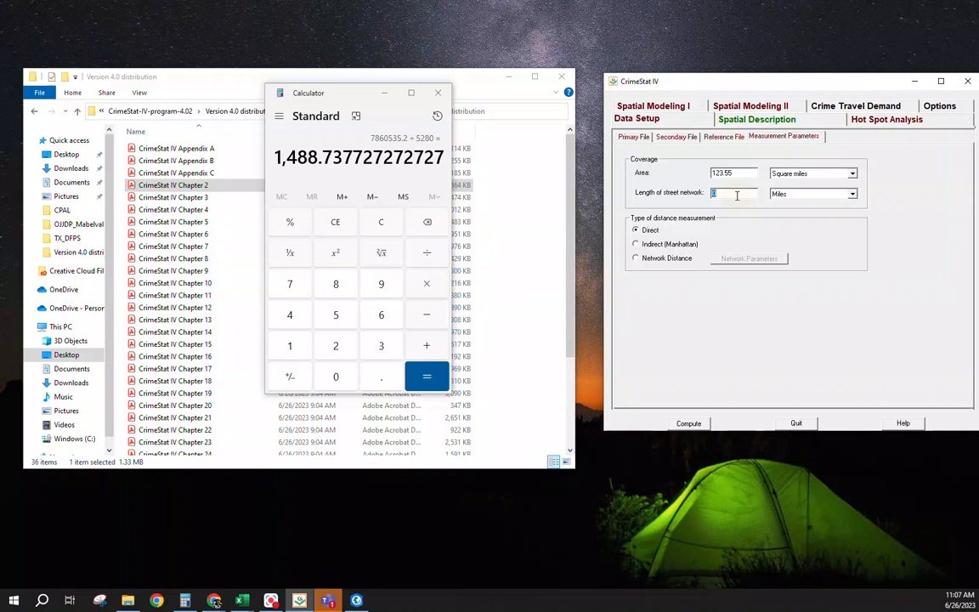
text(14)
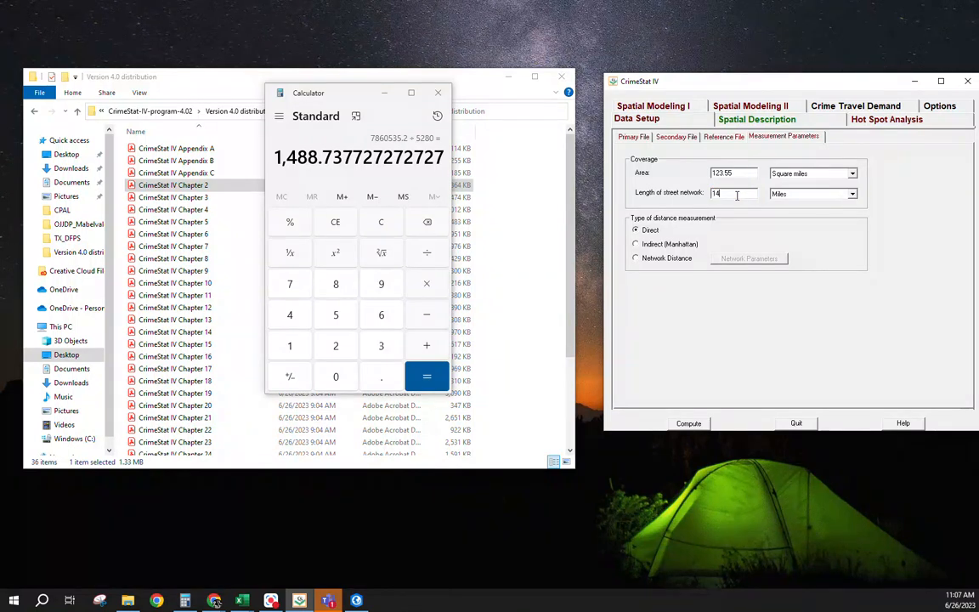
text(88.74)
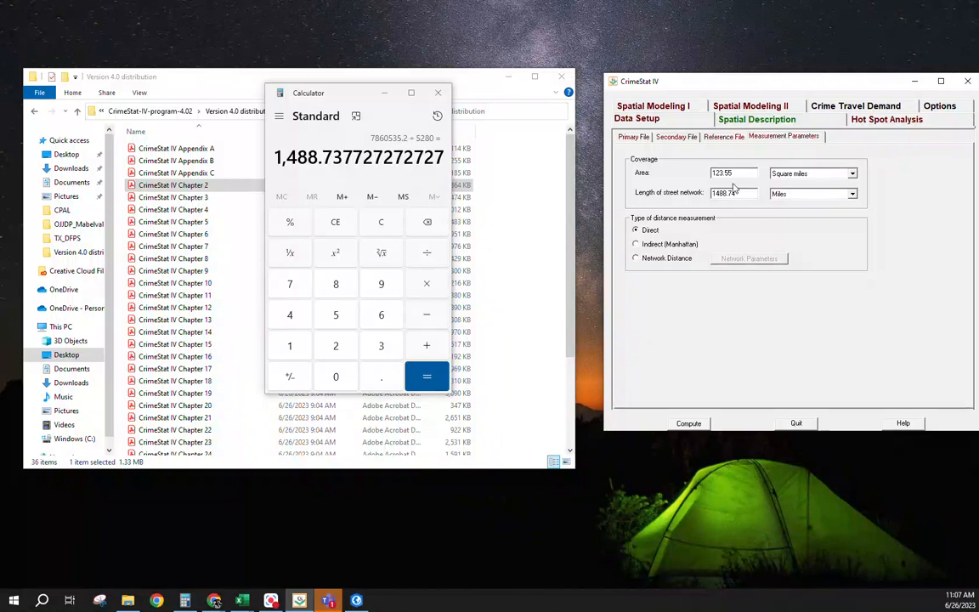
- Review the Primary File settings of the data setup, and close Calculator
drag(812, 88, 728, 102)
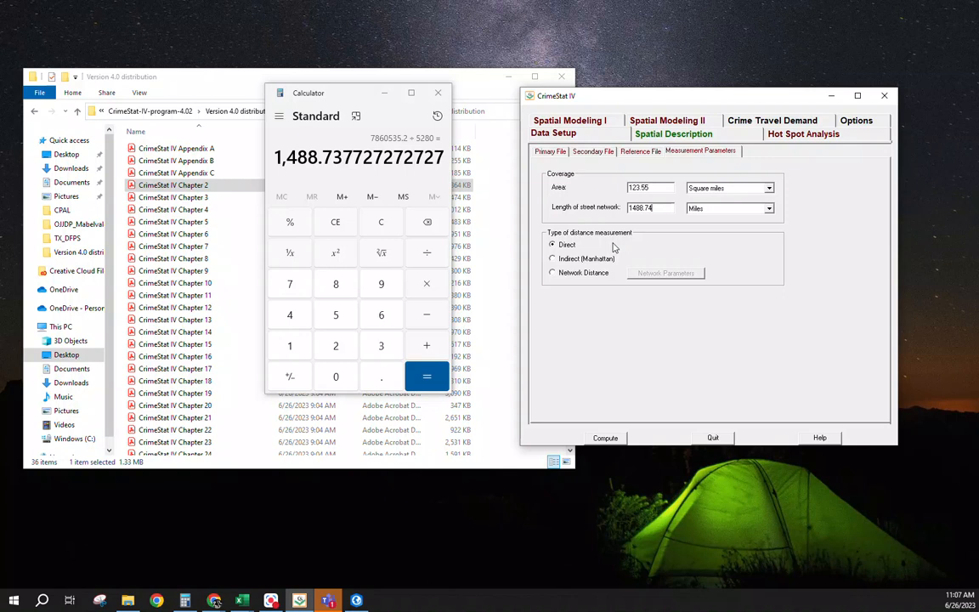
click(634, 151)
click(549, 153)
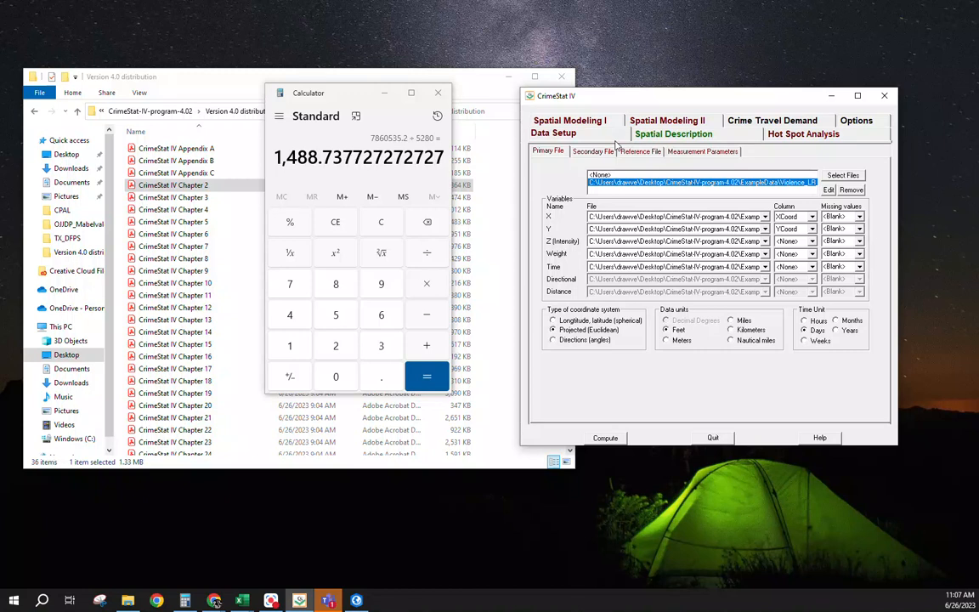
click(437, 93)
drag(629, 103, 496, 128)
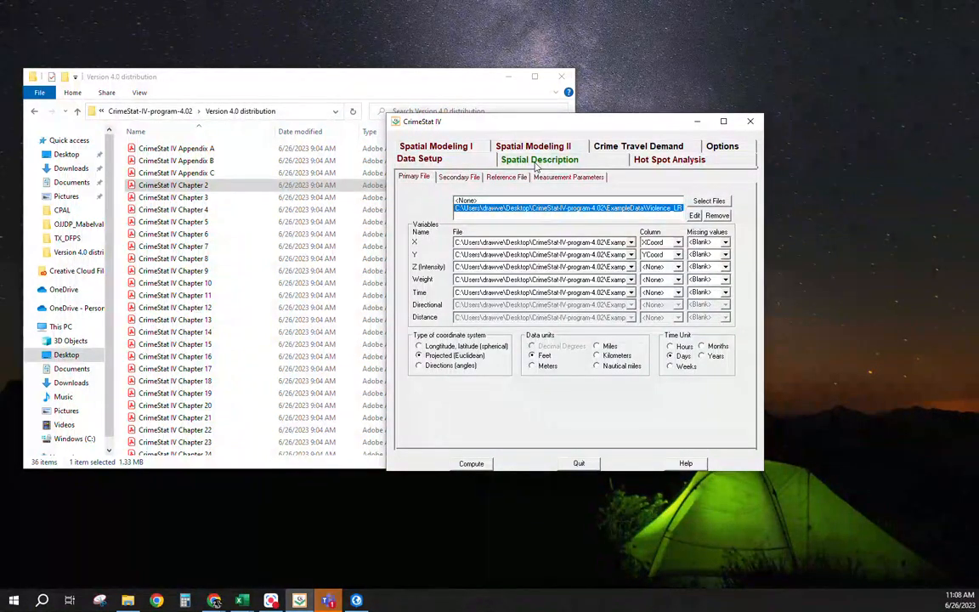
- Look through the Spatial Description options for spatial distribution, spatial autocorrelation and distance analysis I and II
click(536, 163)
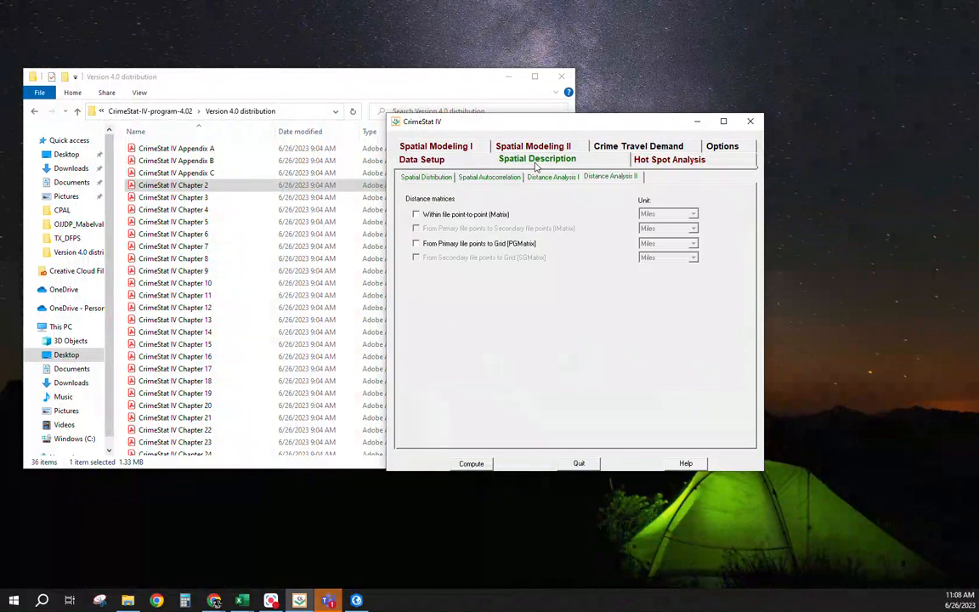
click(425, 178)
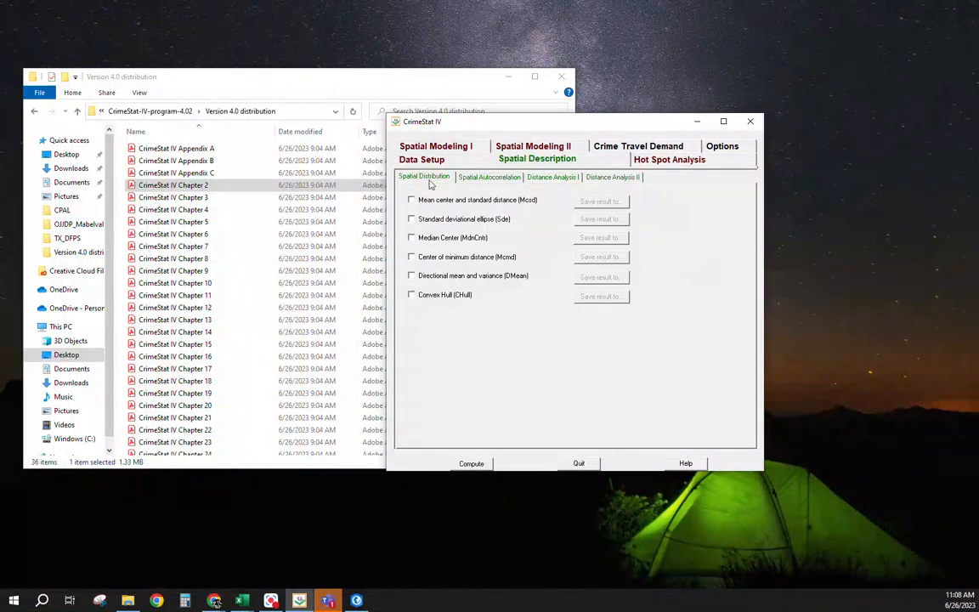
click(490, 178)
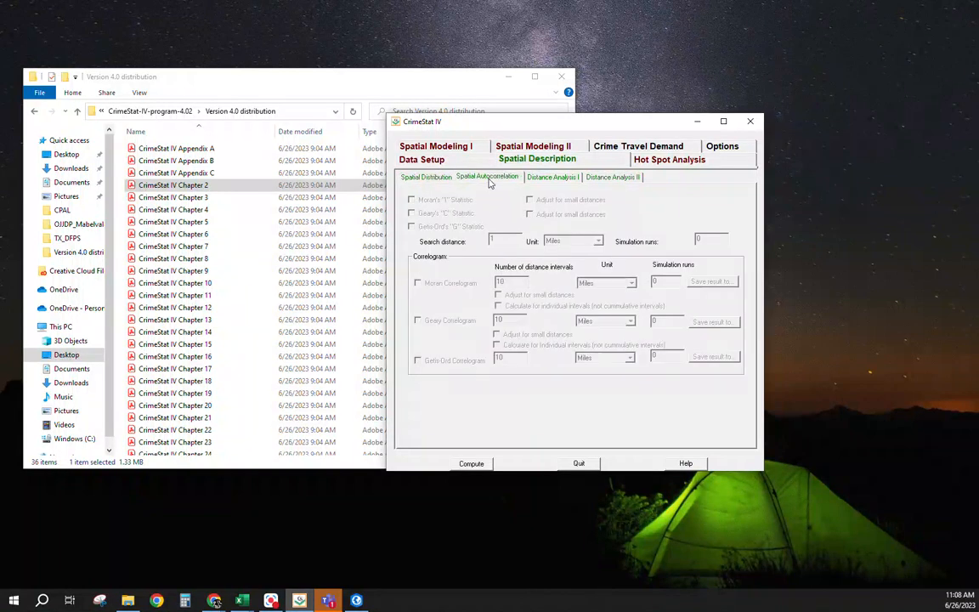
click(560, 178)
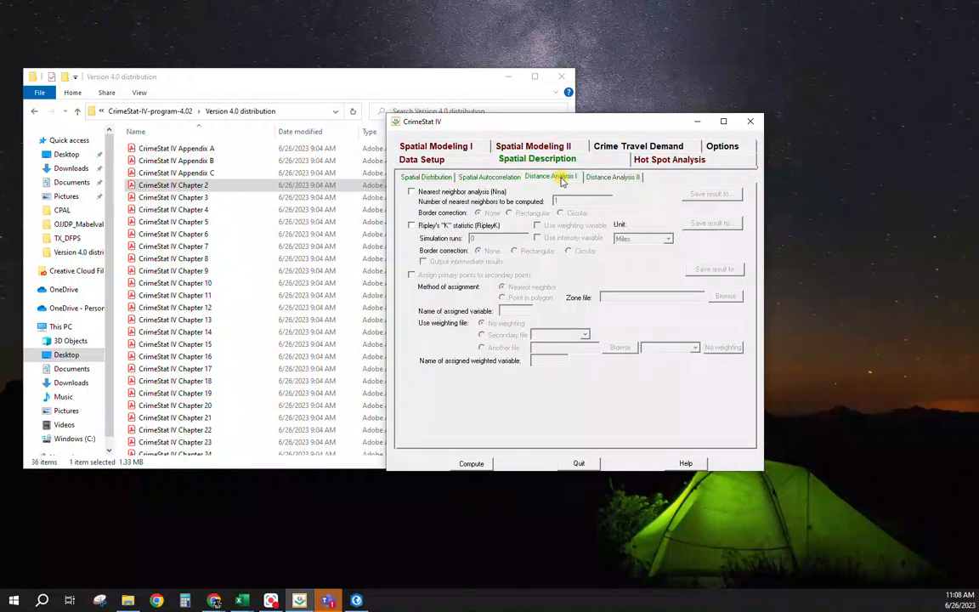
click(607, 179)
click(548, 179)
click(423, 177)
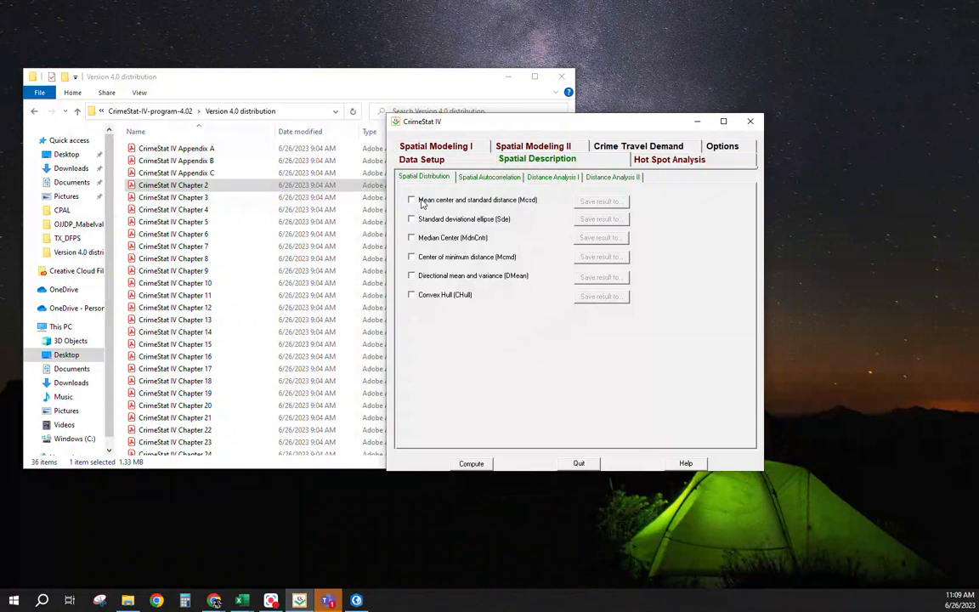
- Enable mean center and standard distance plus the standard deviational ellipse, and set the mean center output format to ArcView 'SHP'
click(412, 201)
click(411, 219)
click(597, 202)
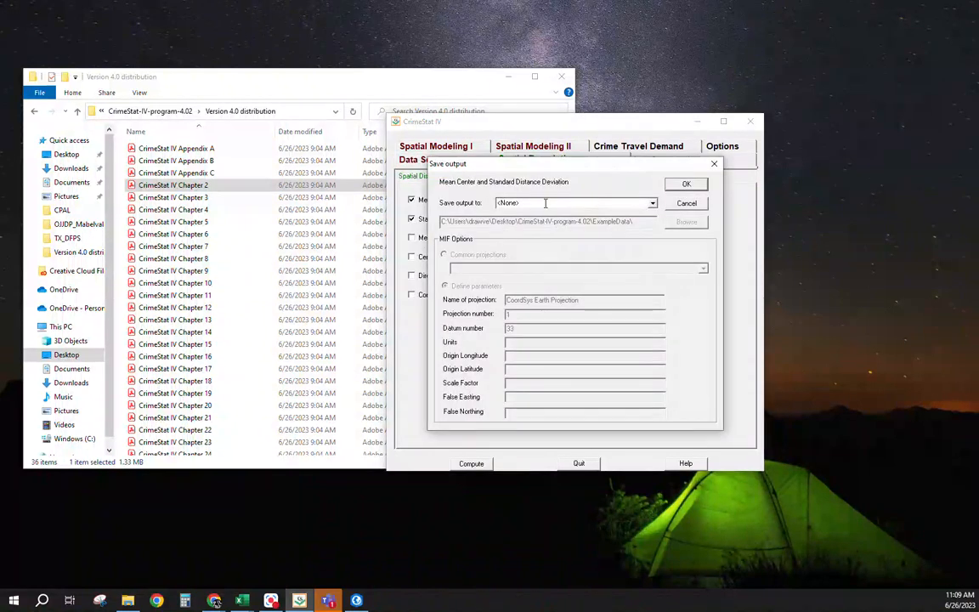
click(651, 202)
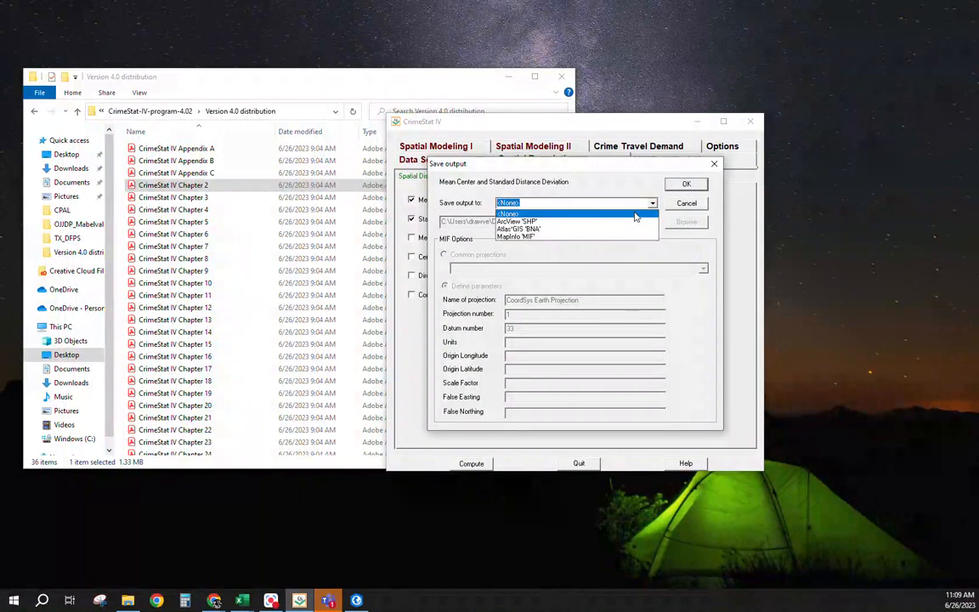
click(622, 222)
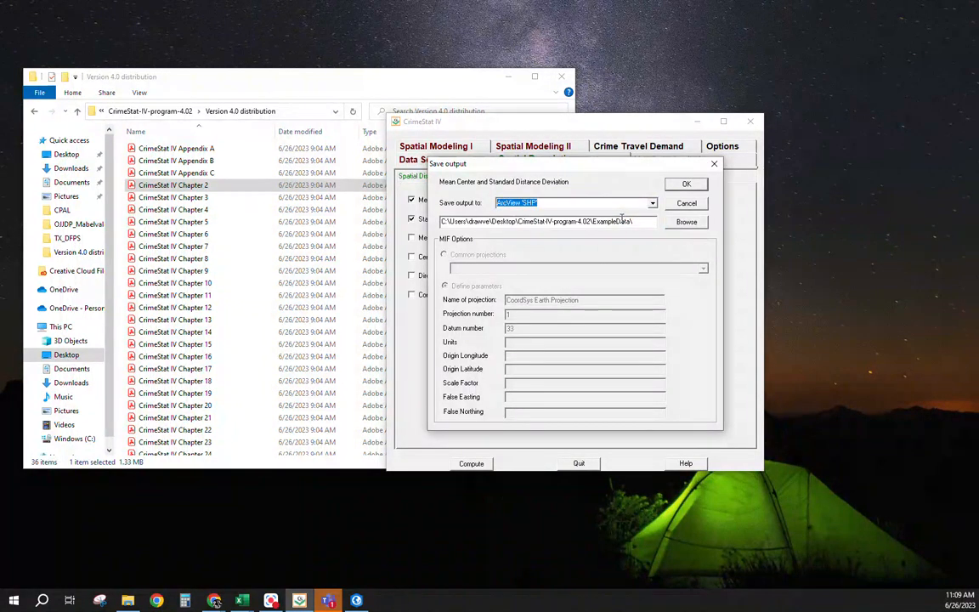
- Browse for the mean center output location and create a folder named SpatialDescriptives inside ExampleData
click(687, 221)
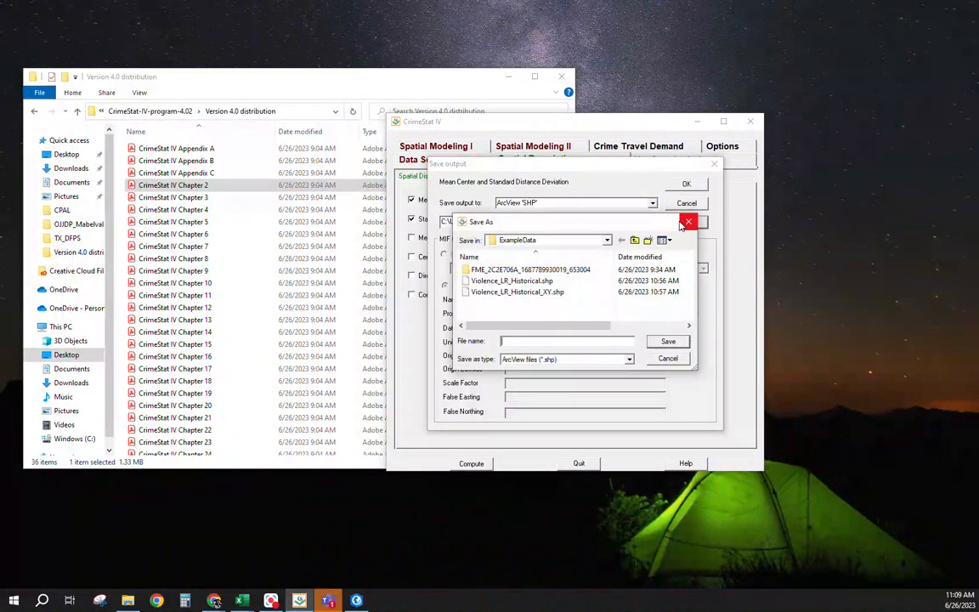
right_click(542, 304)
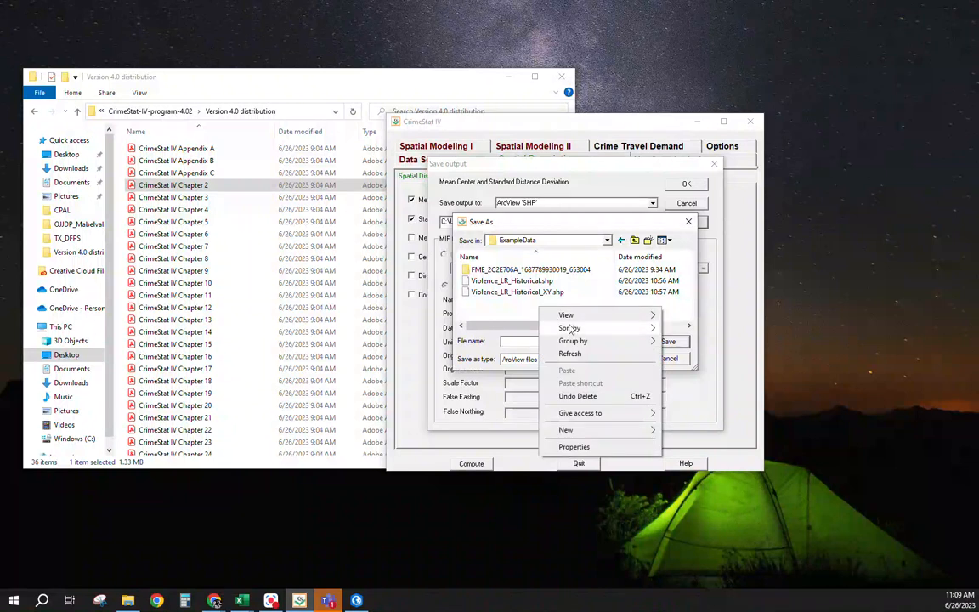
mouse_move(616, 430)
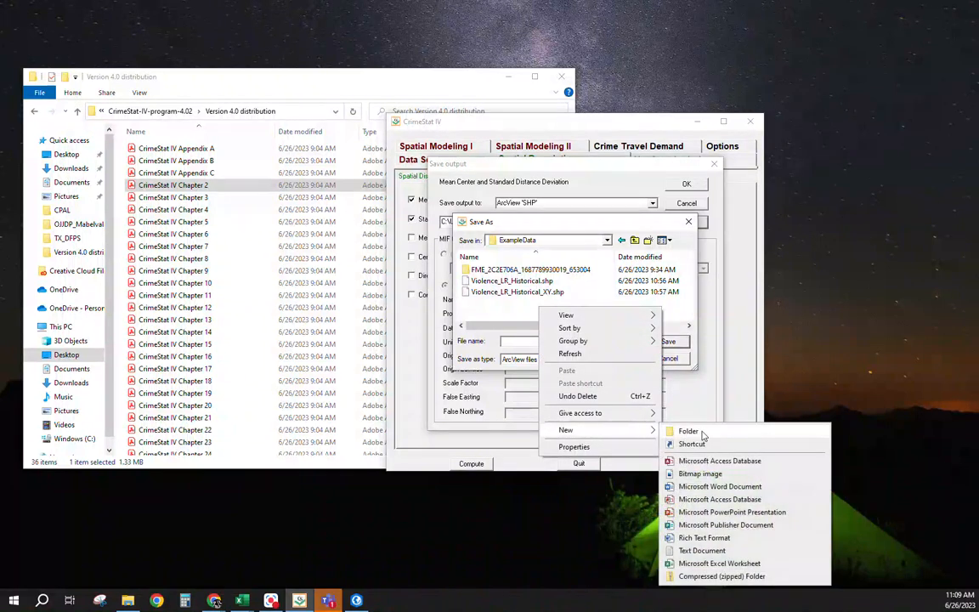
click(680, 431)
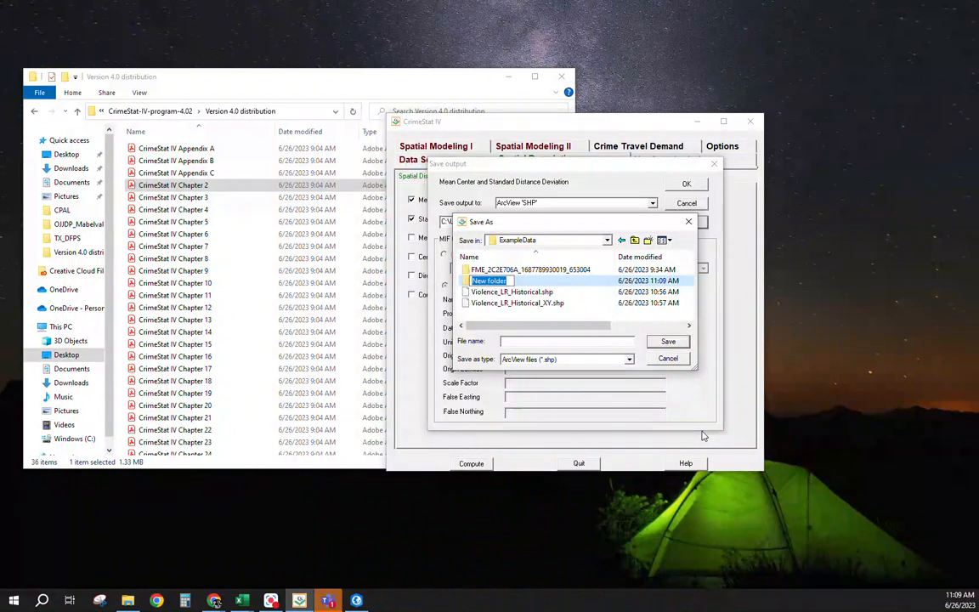
text(Spati)
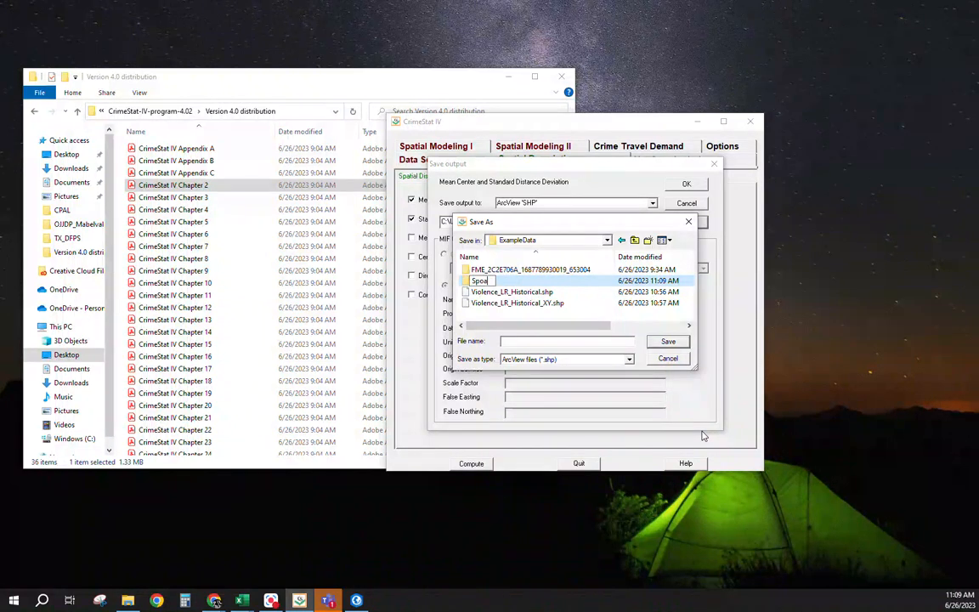
text(alD)
key(Return)
text(escriptives)
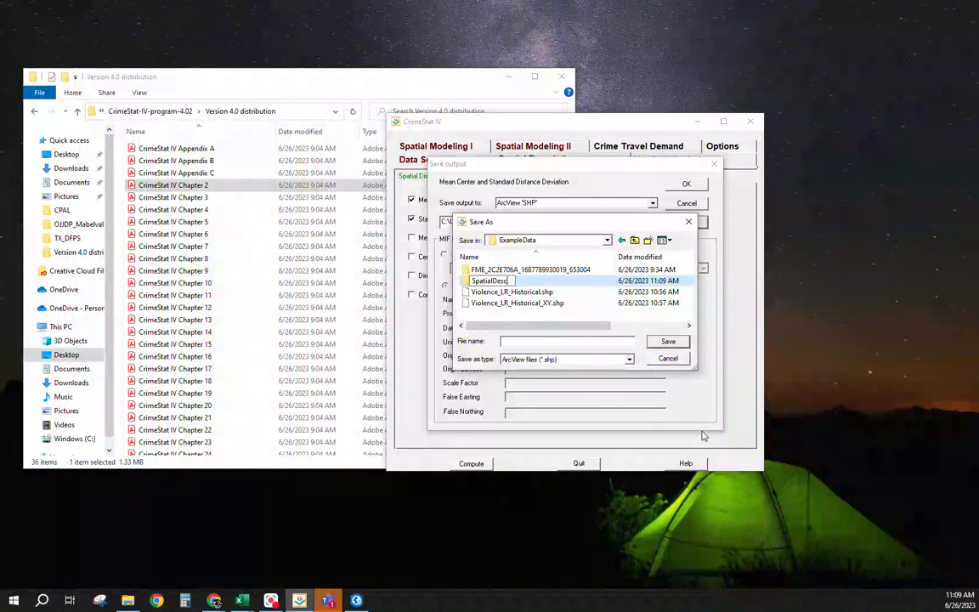
key(Return)
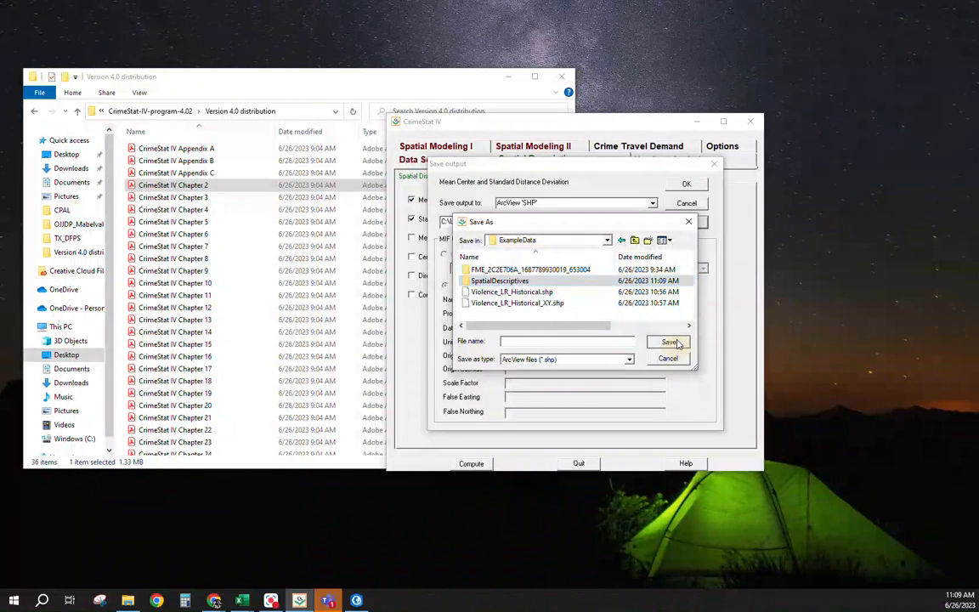
- Set the mean center and standard distance output to a shapefile named NC_StandardDistance in the SpatialDescriptives folder
click(667, 342)
text(NC)
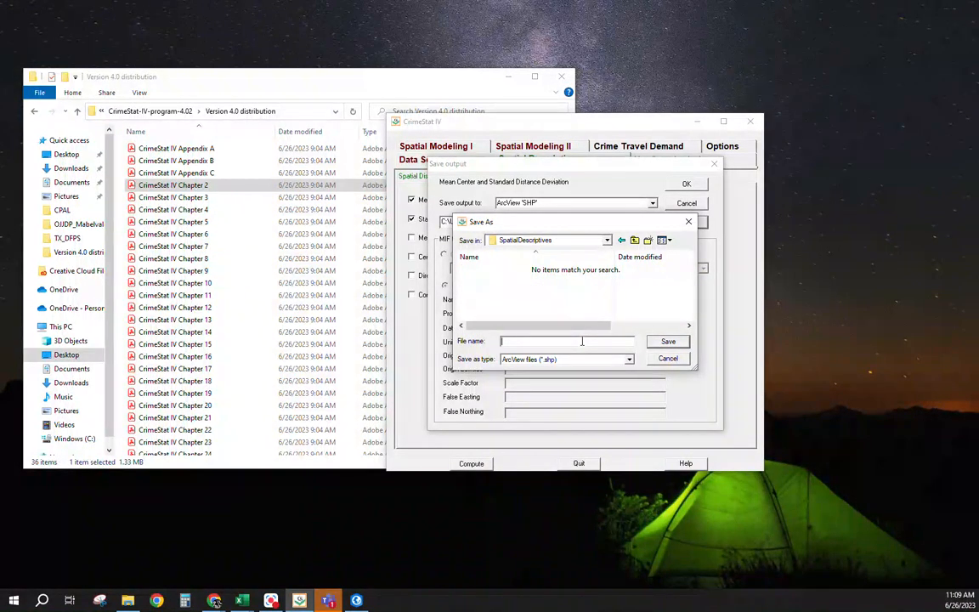
text(_StandardDistance)
click(663, 342)
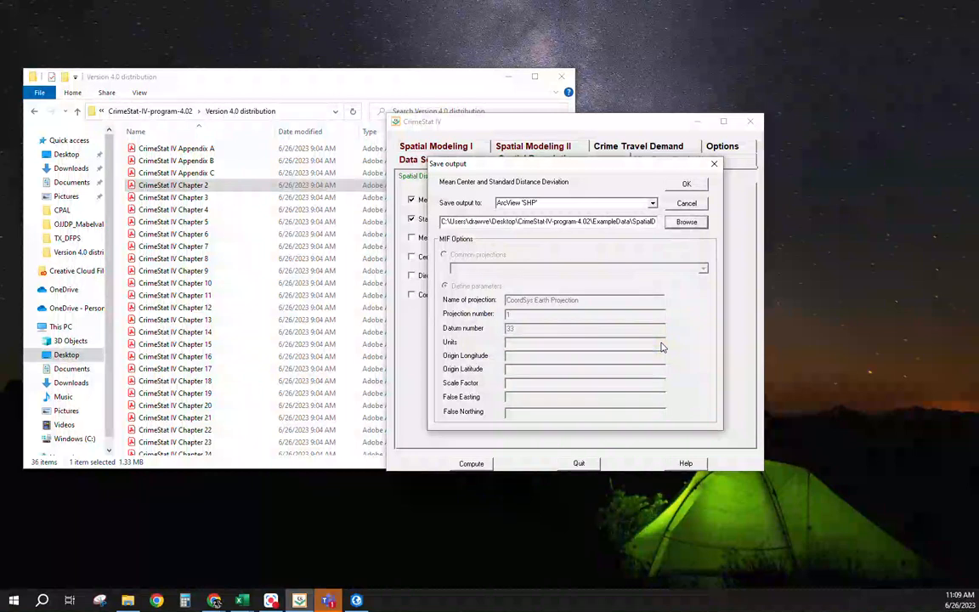
click(687, 186)
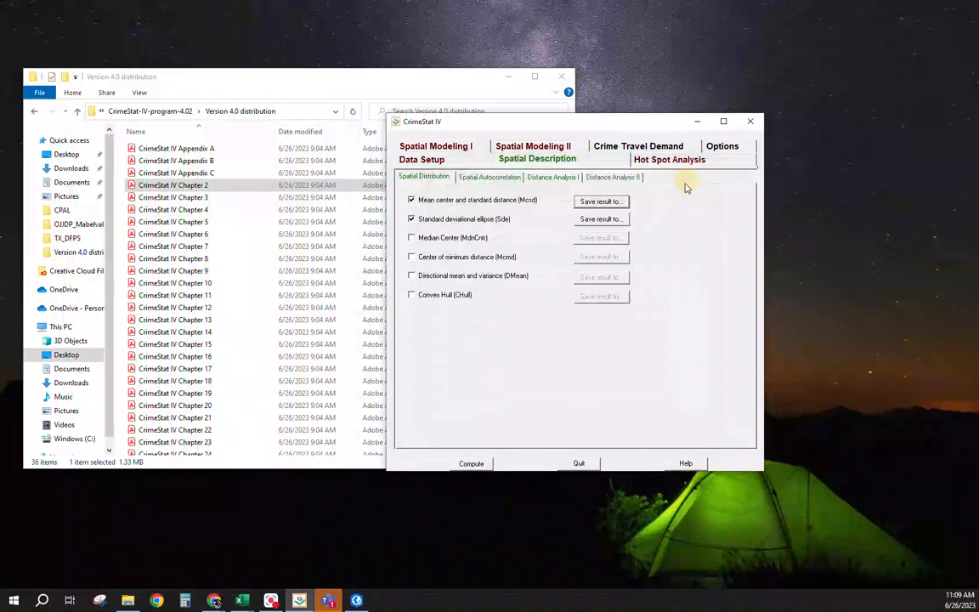
- Set the standard deviational ellipse output to ArcView 'SHP' with the file name SDE in the SpatialDescriptives folder
click(603, 219)
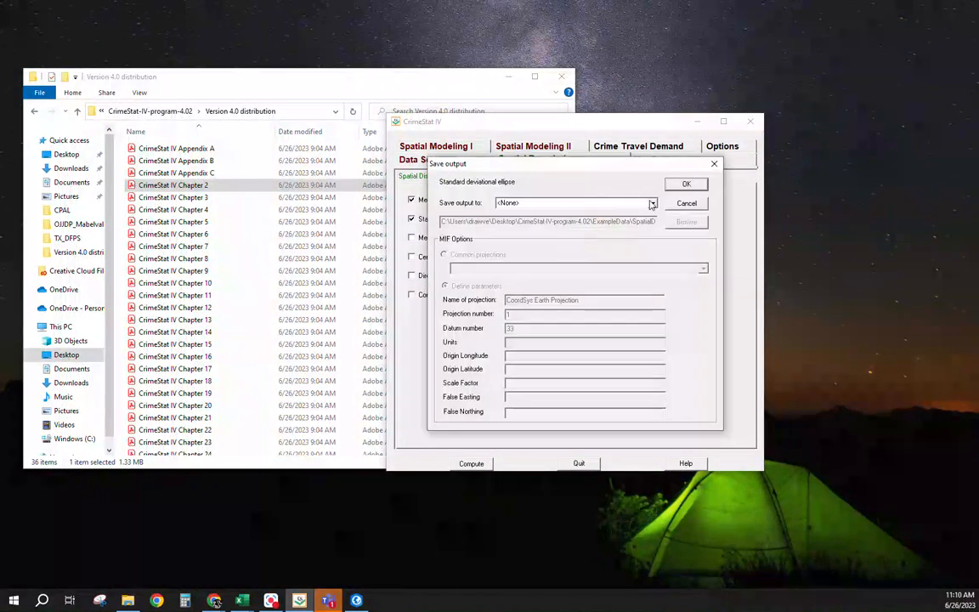
click(648, 204)
click(613, 222)
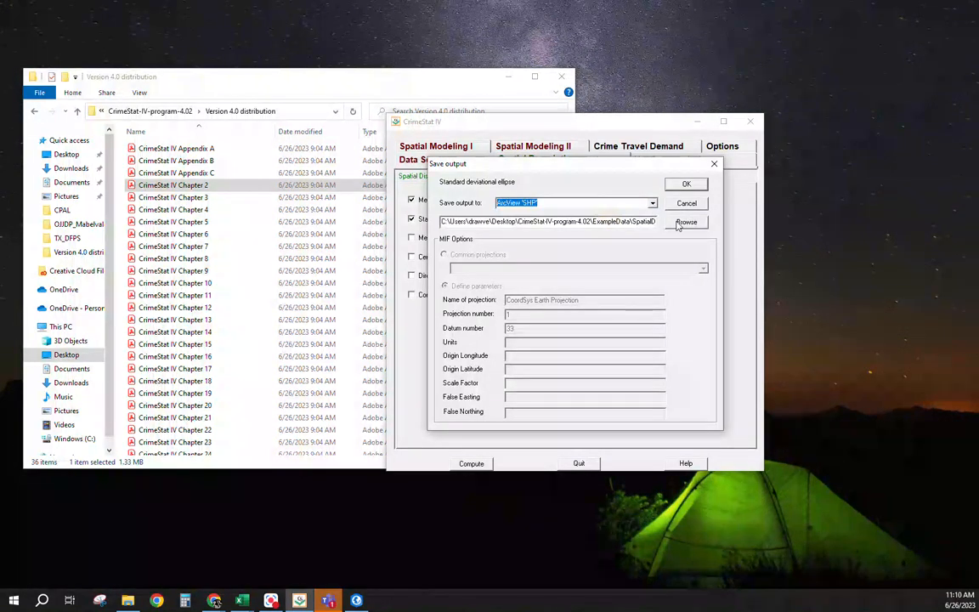
click(685, 222)
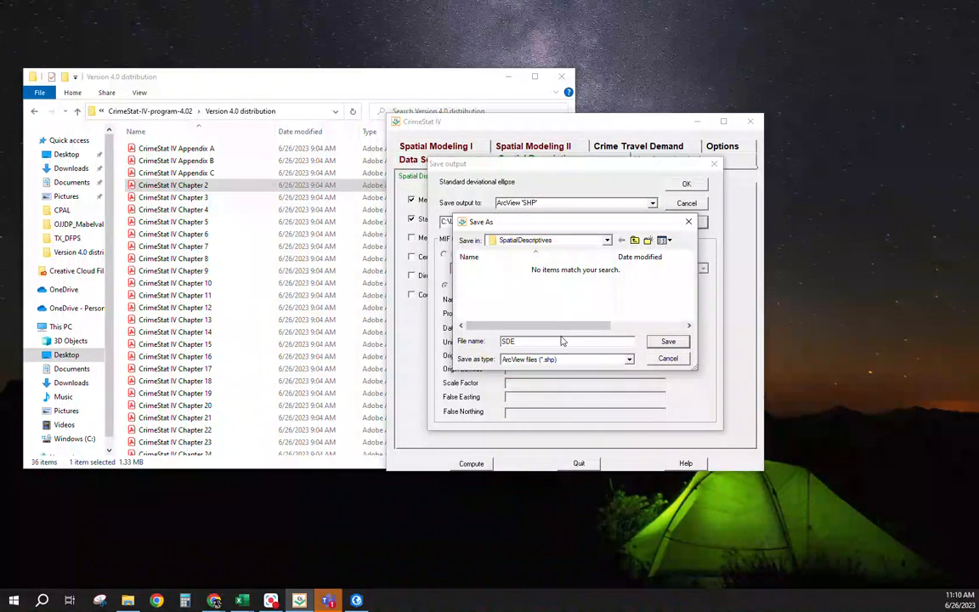
click(665, 343)
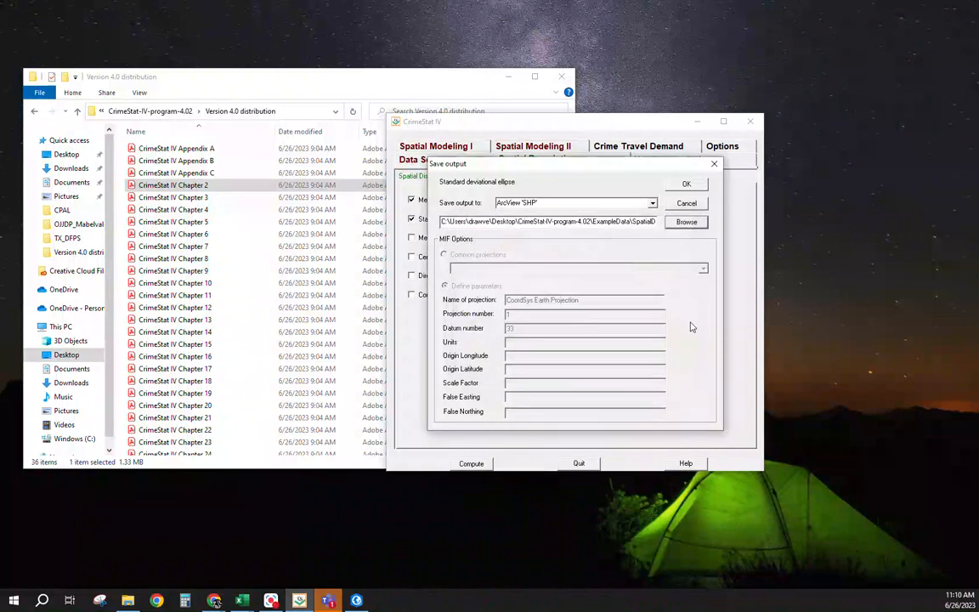
click(688, 185)
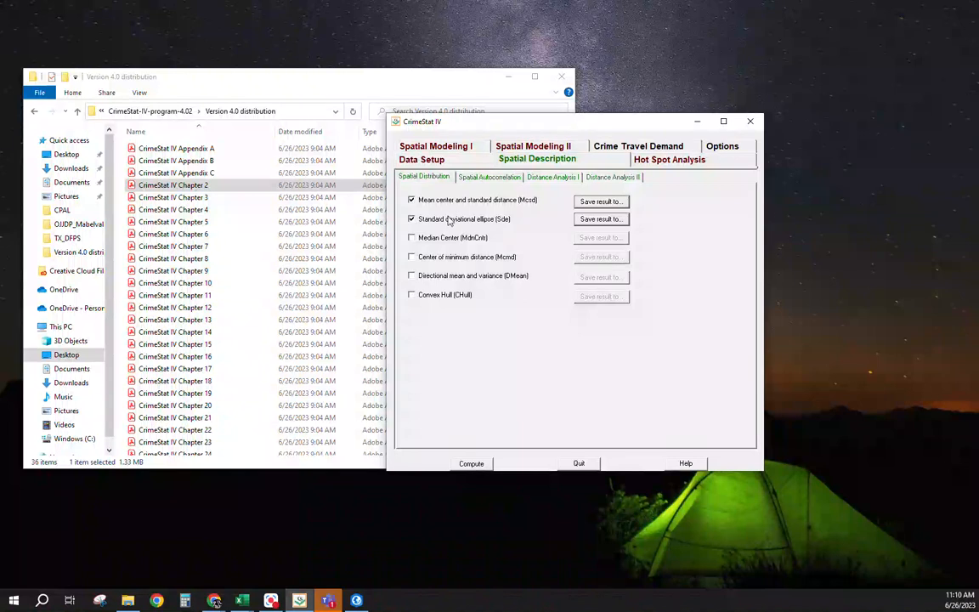
- Compute the selected statistics and examine the mean center, standard distance deviation and standard deviational ellipse results
click(472, 464)
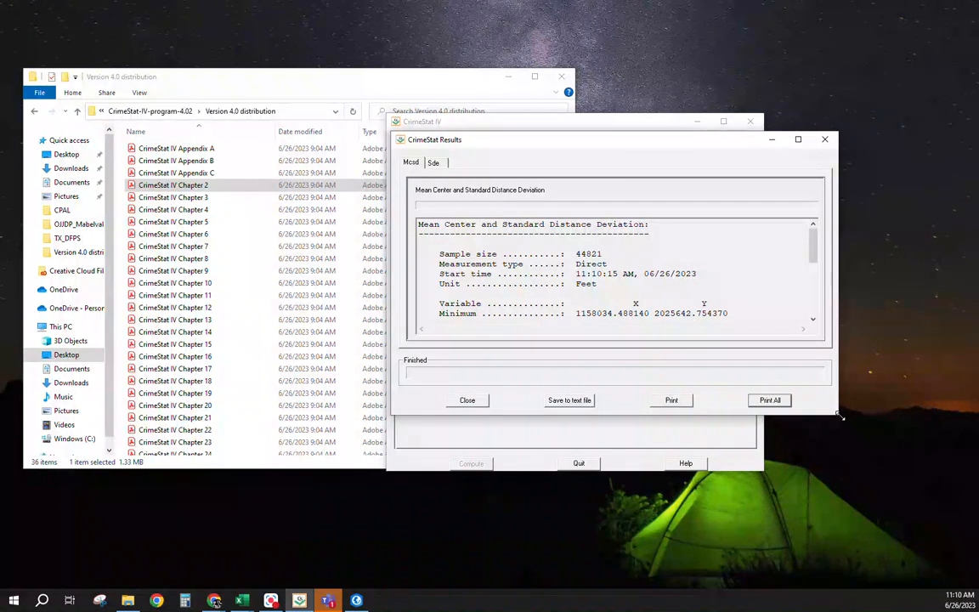
drag(840, 416, 888, 473)
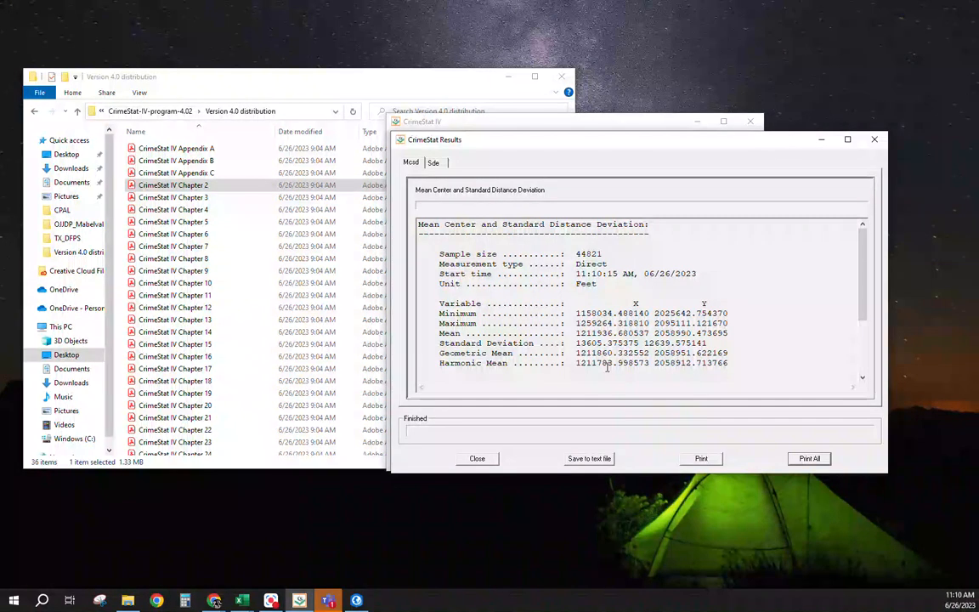
scroll(586, 323, down, 3)
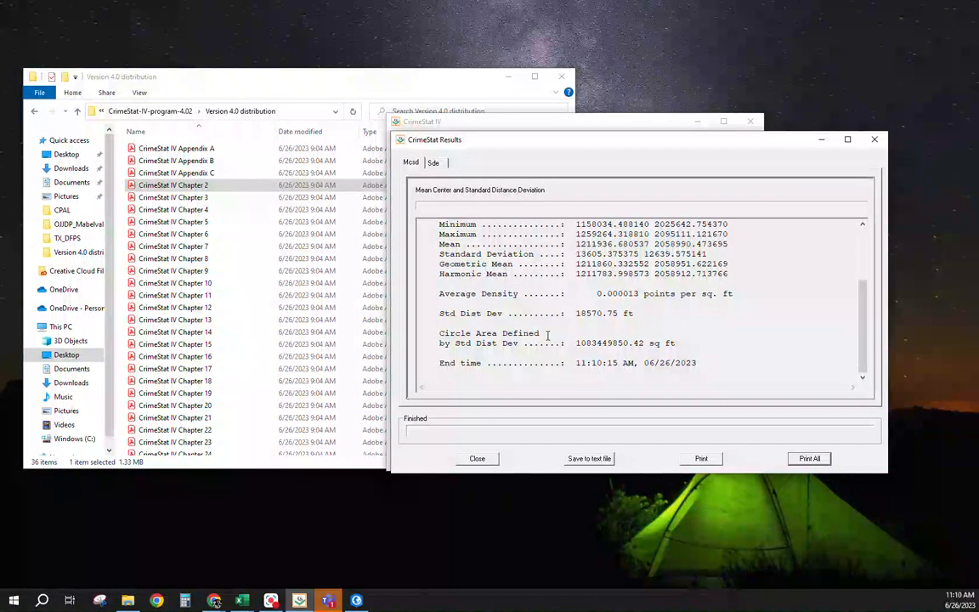
scroll(547, 334, up, 3)
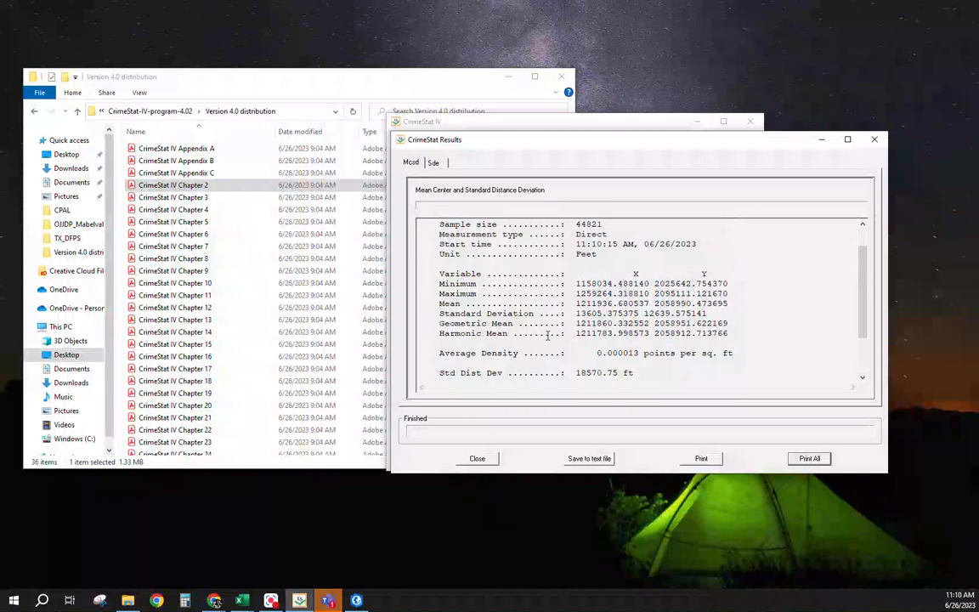
scroll(547, 324, down, 3)
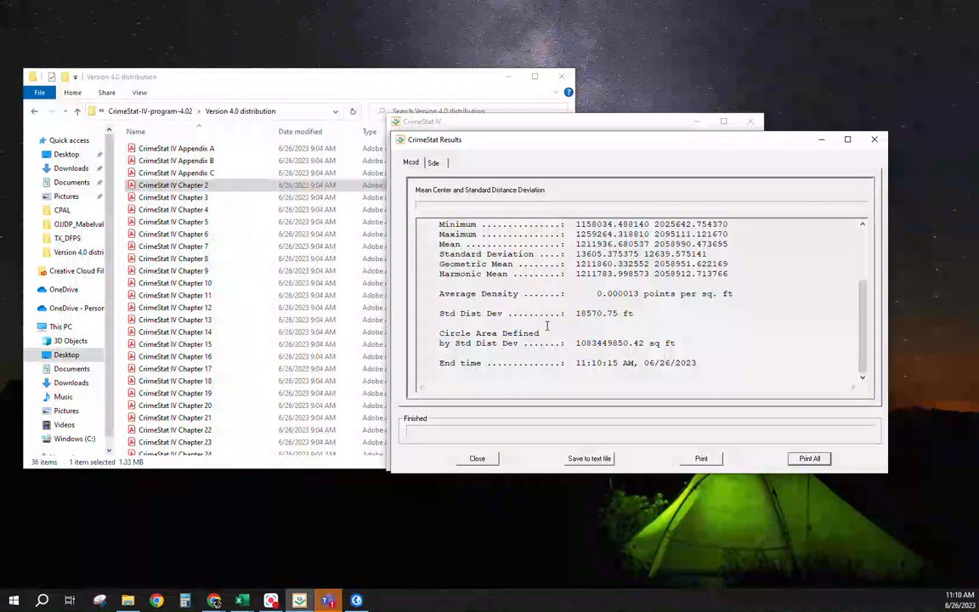
scroll(548, 326, up, 3)
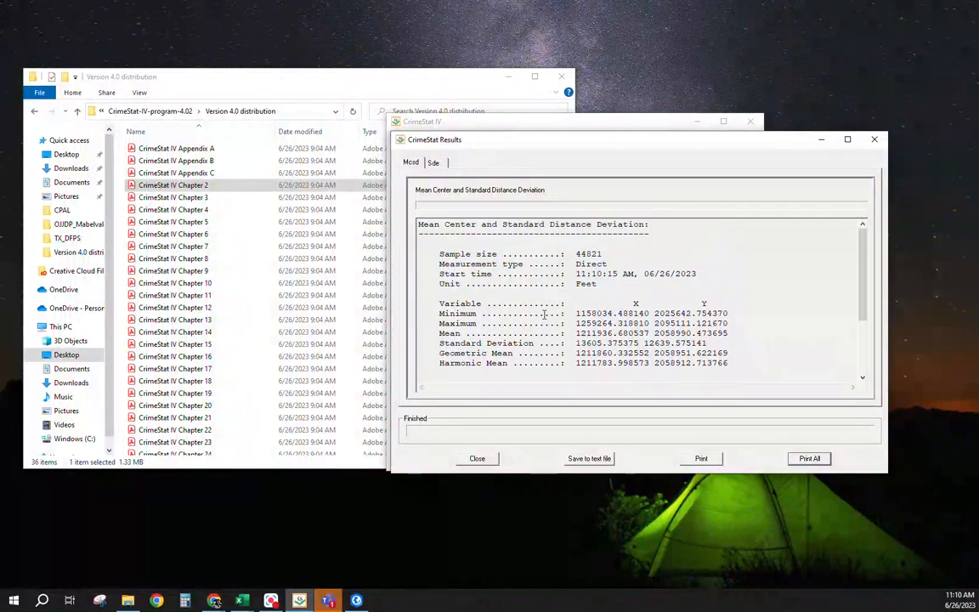
click(433, 162)
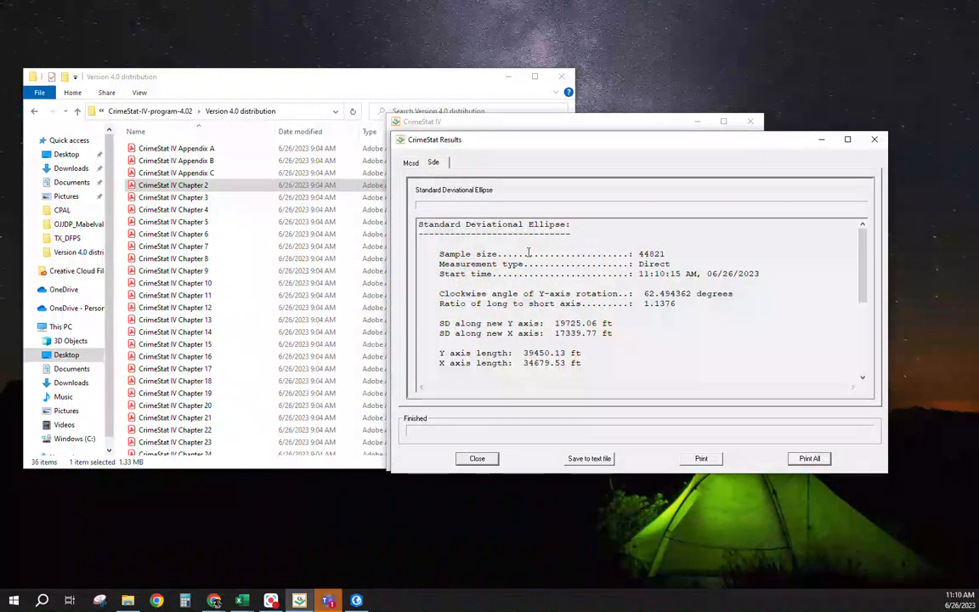
scroll(538, 263, down, 5)
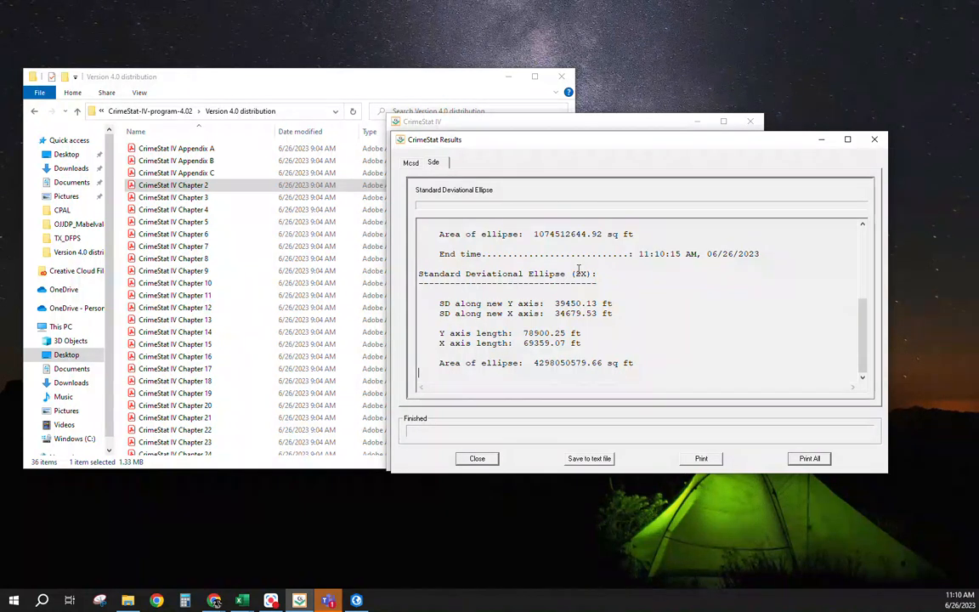
scroll(579, 270, up, 5)
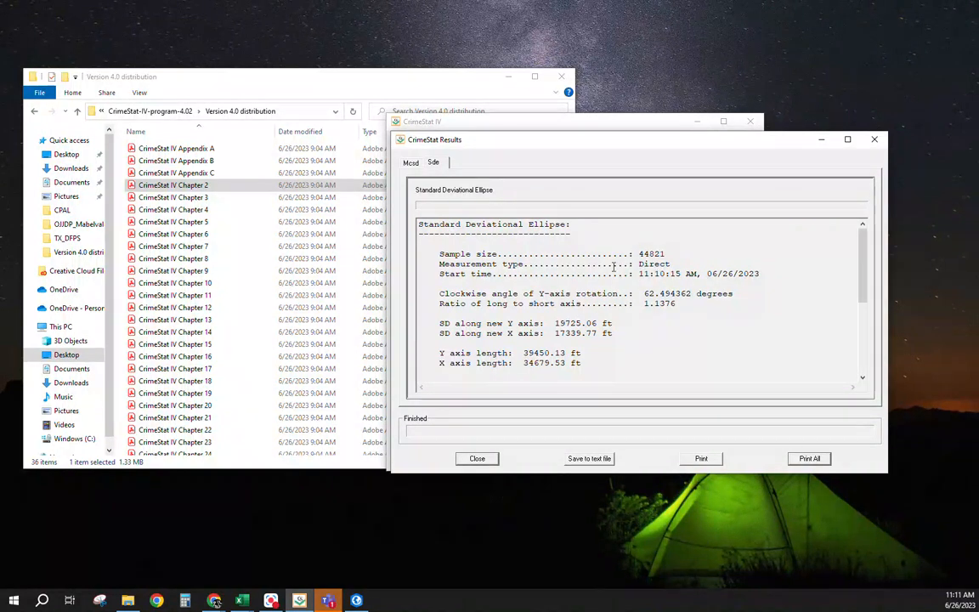
scroll(625, 272, down, 5)
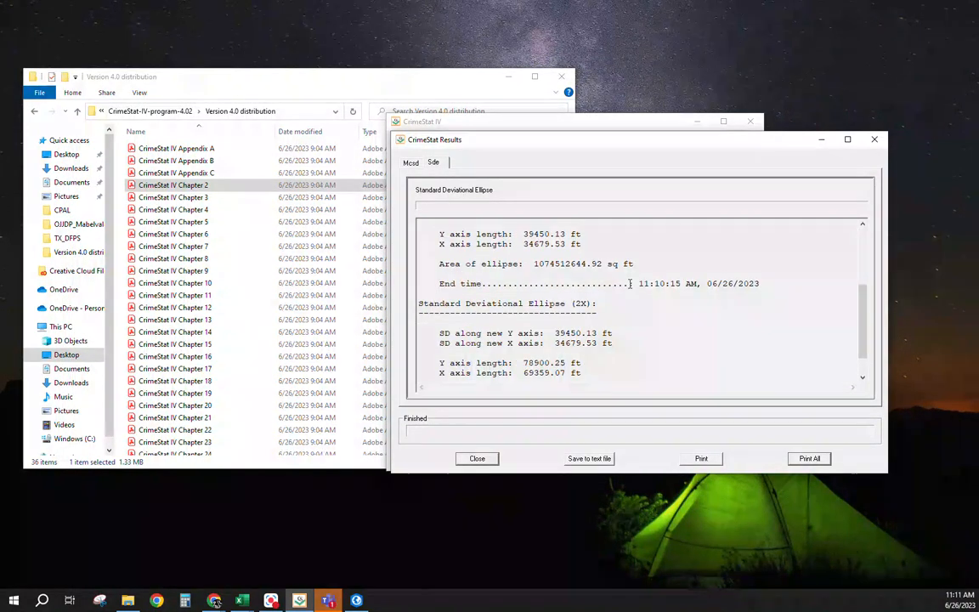
- Save the mean center and standard distance results page to a text file named MCSD_Text in the SpatialDescriptives folder
click(410, 162)
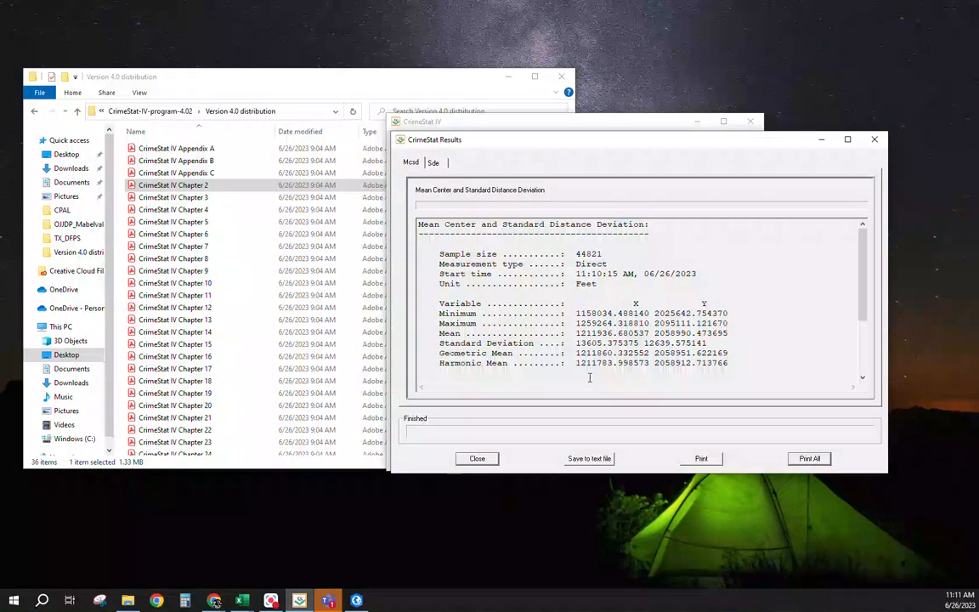
scroll(696, 350, down, 3)
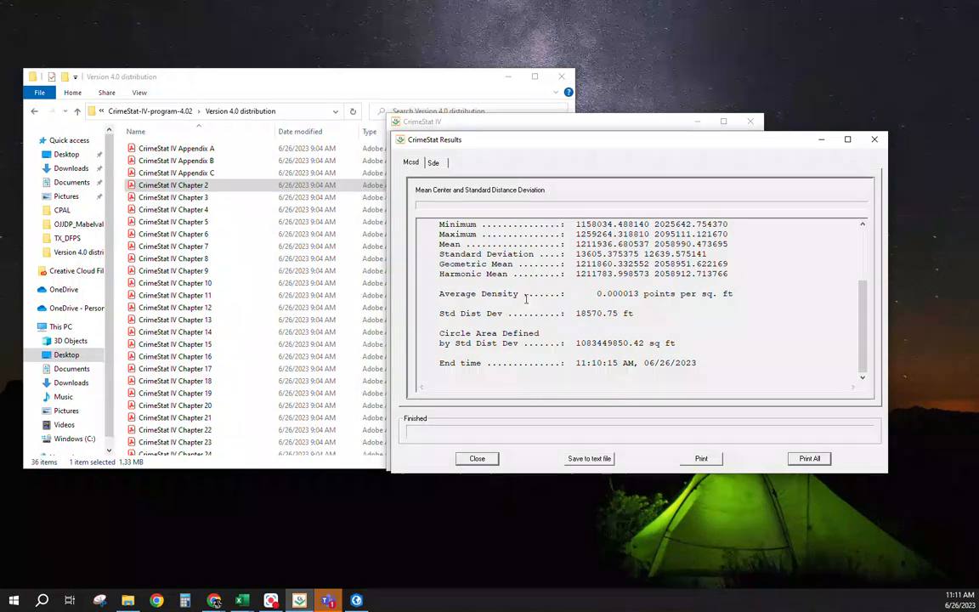
click(588, 459)
click(740, 283)
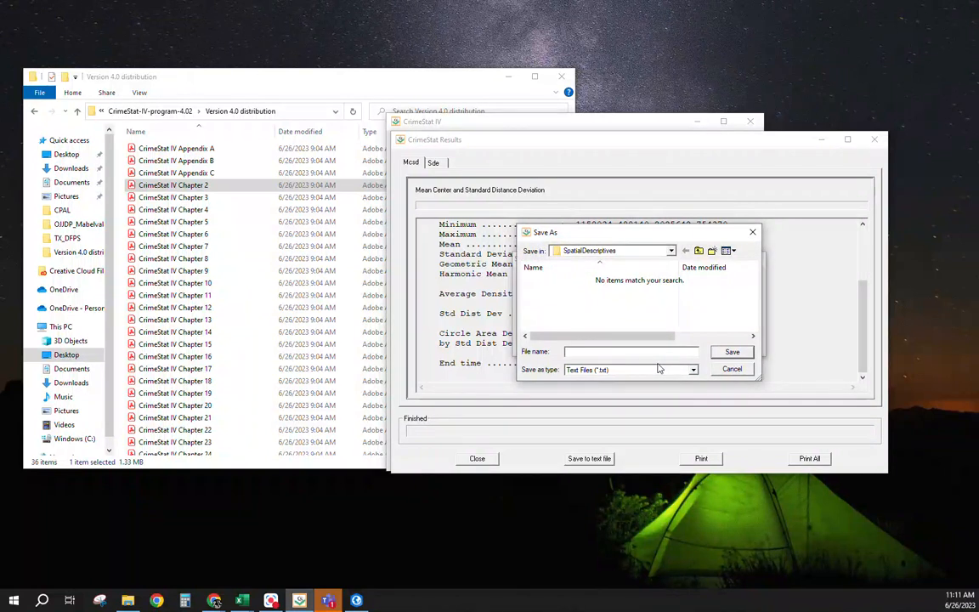
text(MC)
text(SD+)
key(BackSpace)
key(Tab)
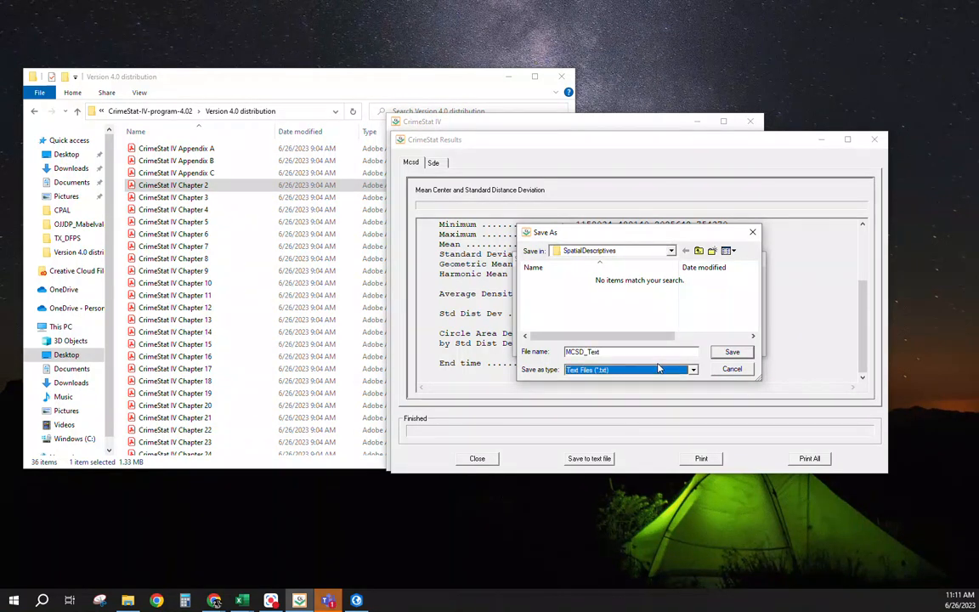
click(732, 351)
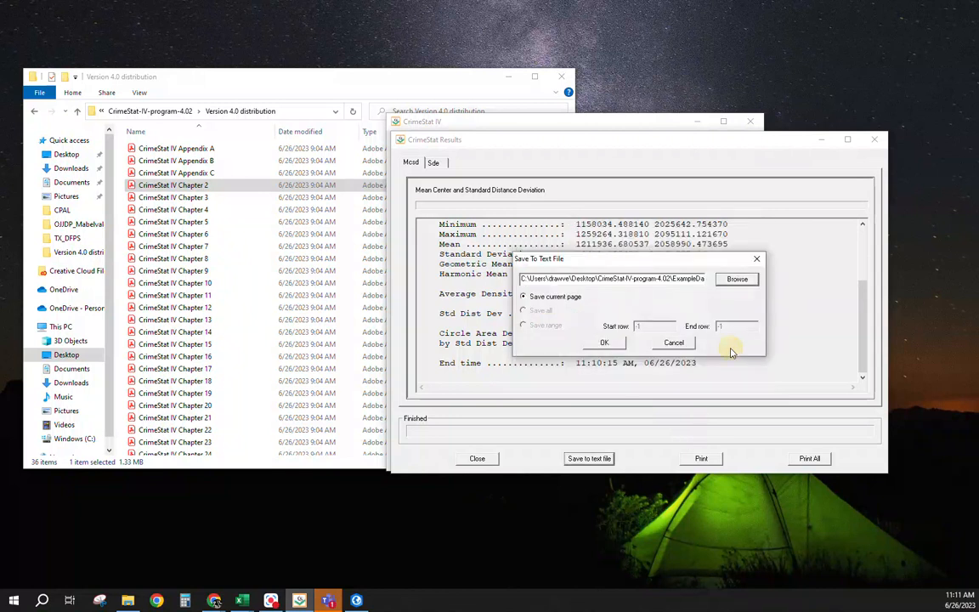
click(623, 342)
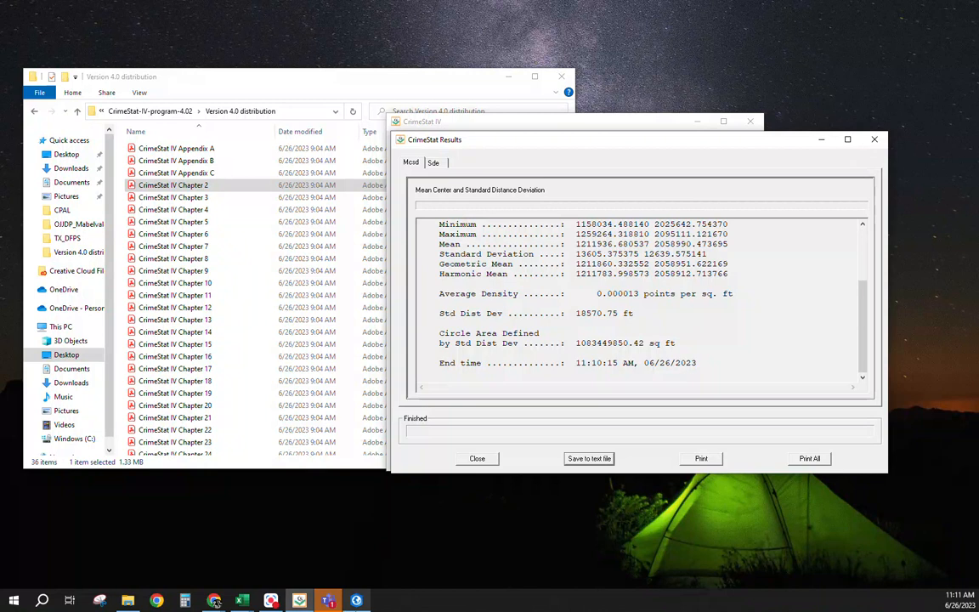
- Switch to ArcGIS Pro, close the LR Centerline chart and attribute table, and turn off the LR Centerline layer
click(356, 601)
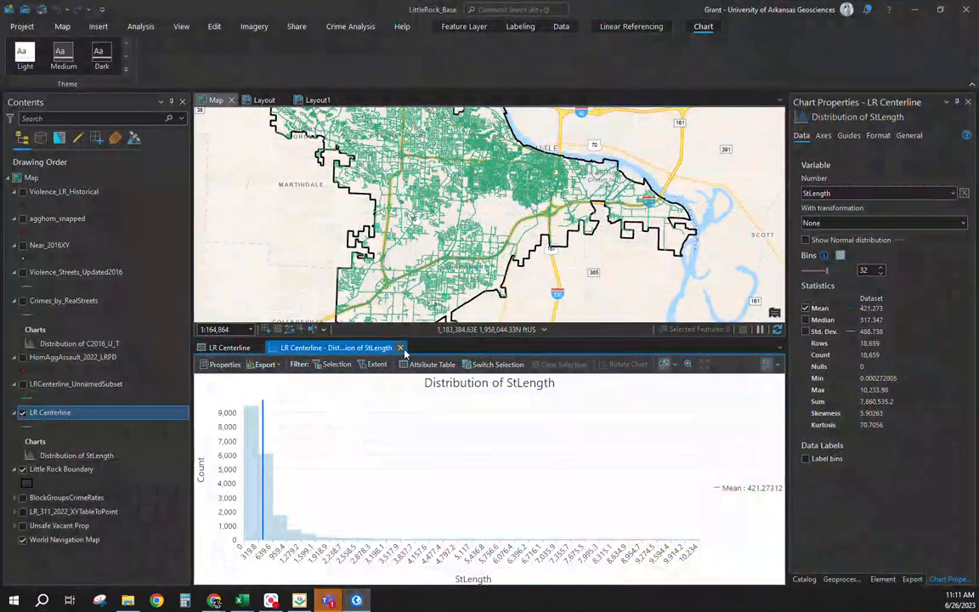
click(400, 348)
click(255, 347)
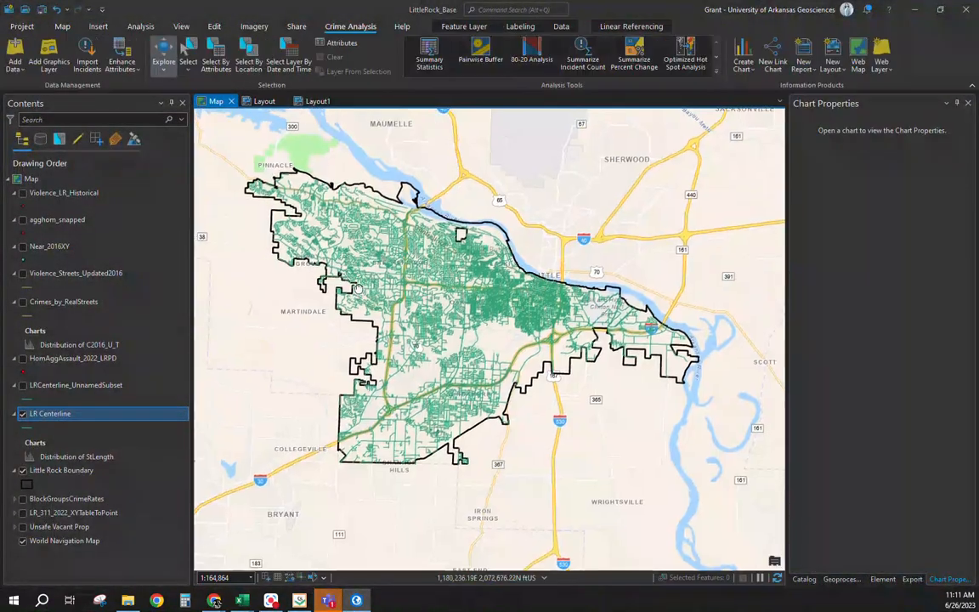
click(23, 415)
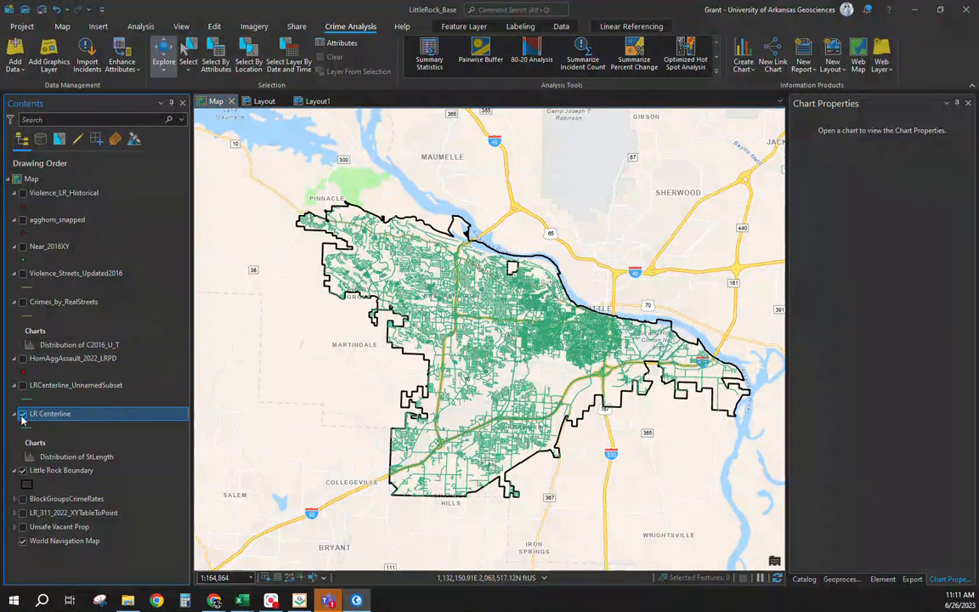
- Add the SDESDE.shp and MCMC_StandardDistance.shp shapefiles from the ExampleData SpatialDescriptives folder to the map
click(63, 26)
click(246, 52)
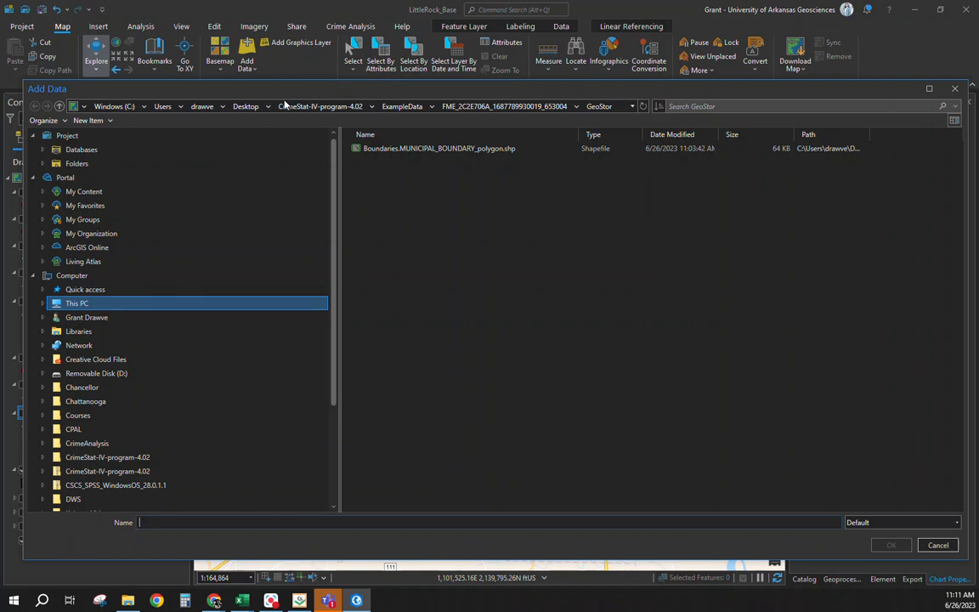
click(403, 108)
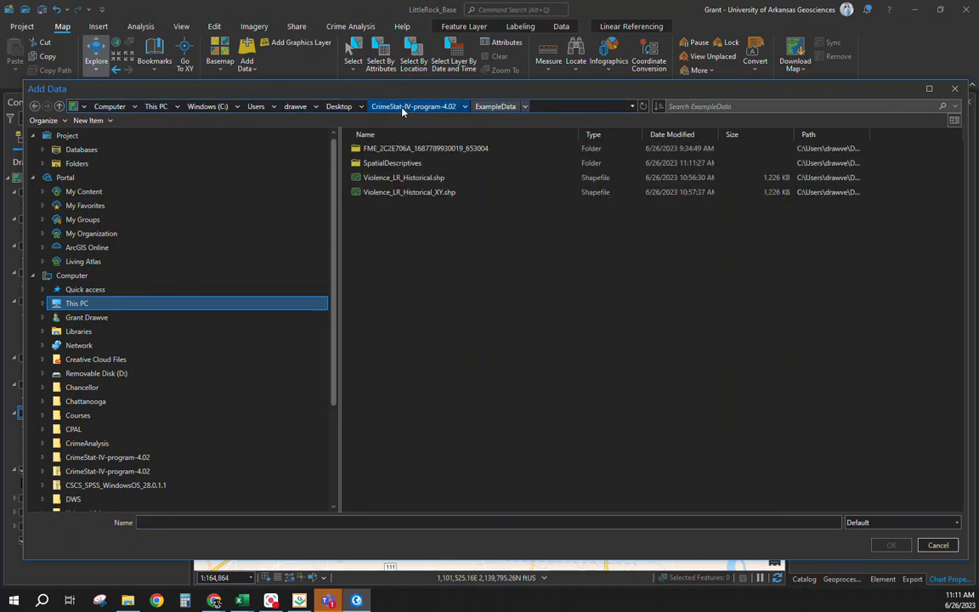
double_click(395, 163)
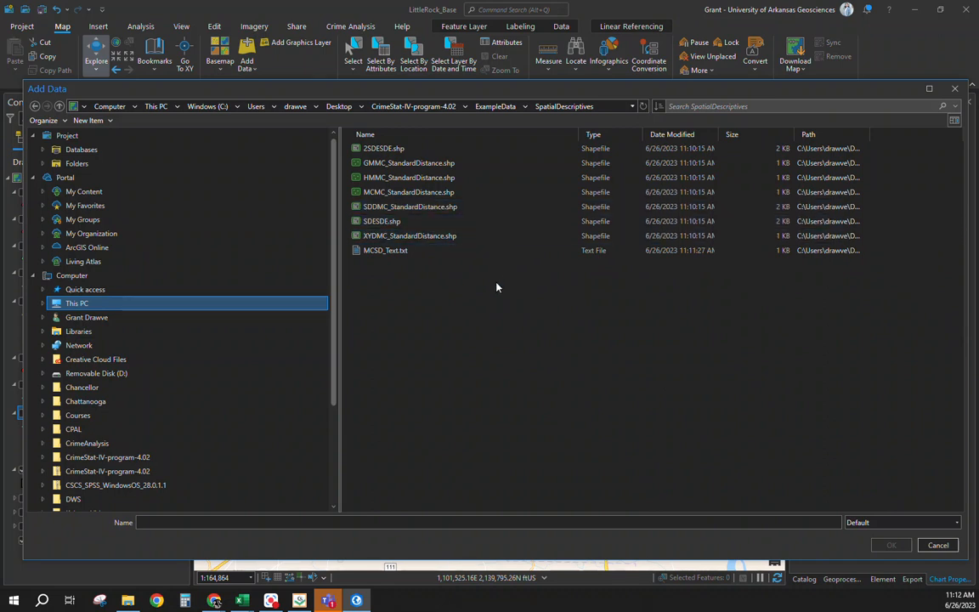
click(382, 221)
ctrl+click(391, 149)
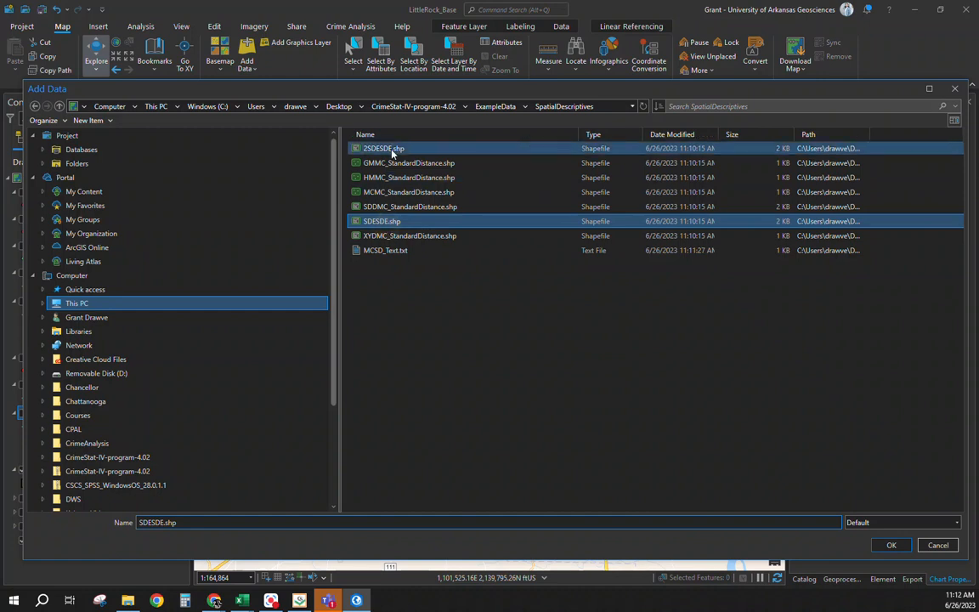
ctrl+click(391, 150)
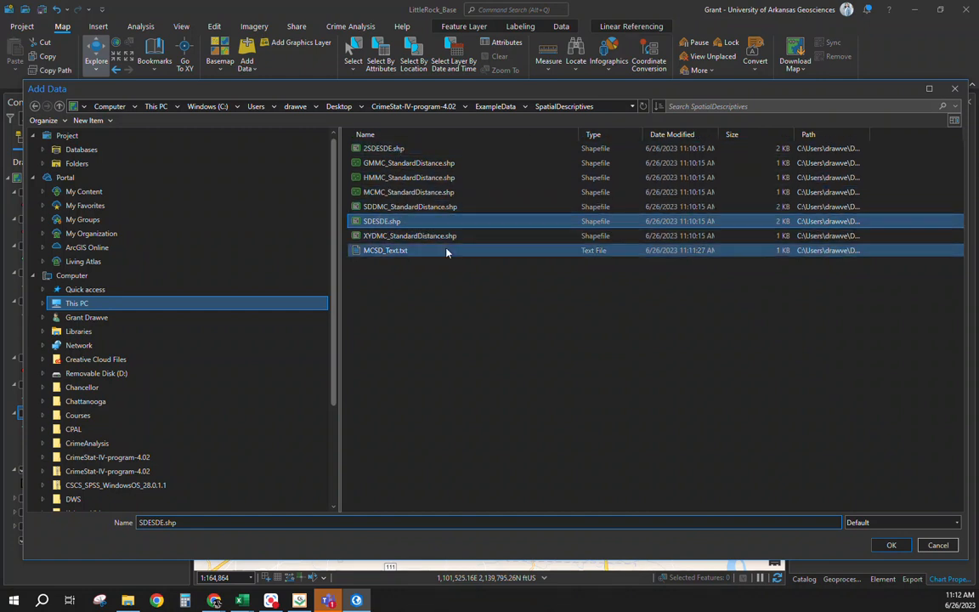
ctrl+click(393, 238)
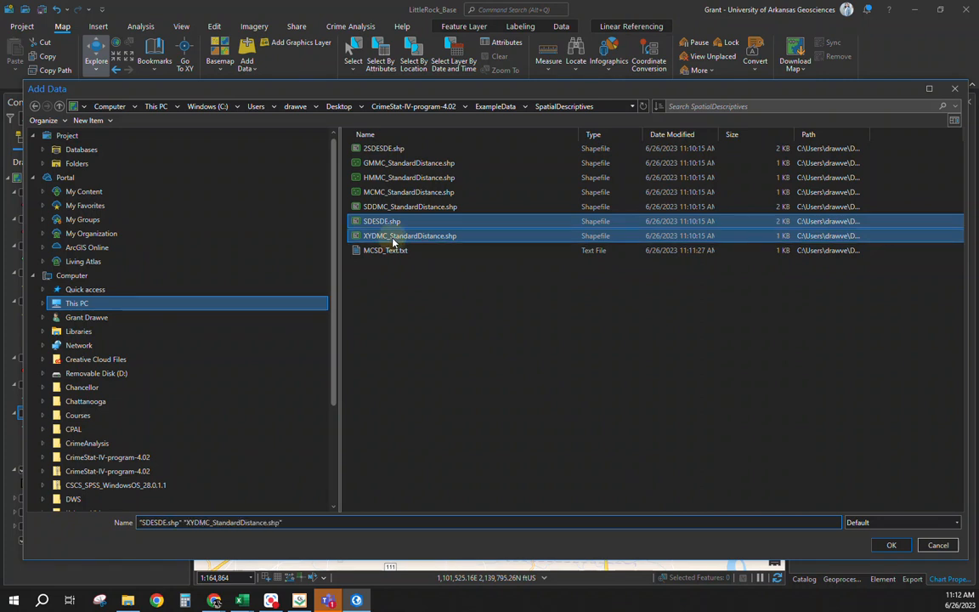
click(385, 208)
click(384, 220)
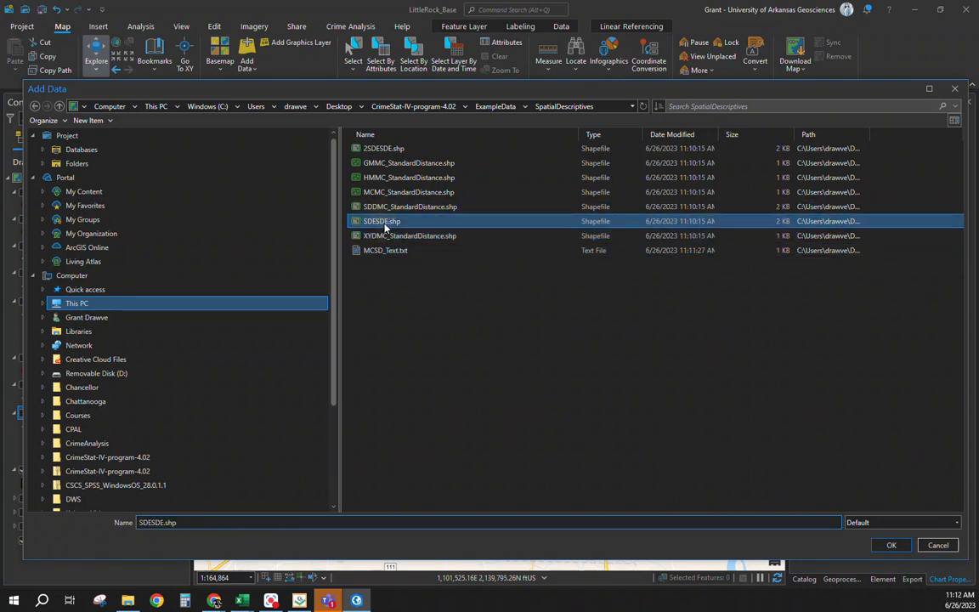
ctrl+click(374, 192)
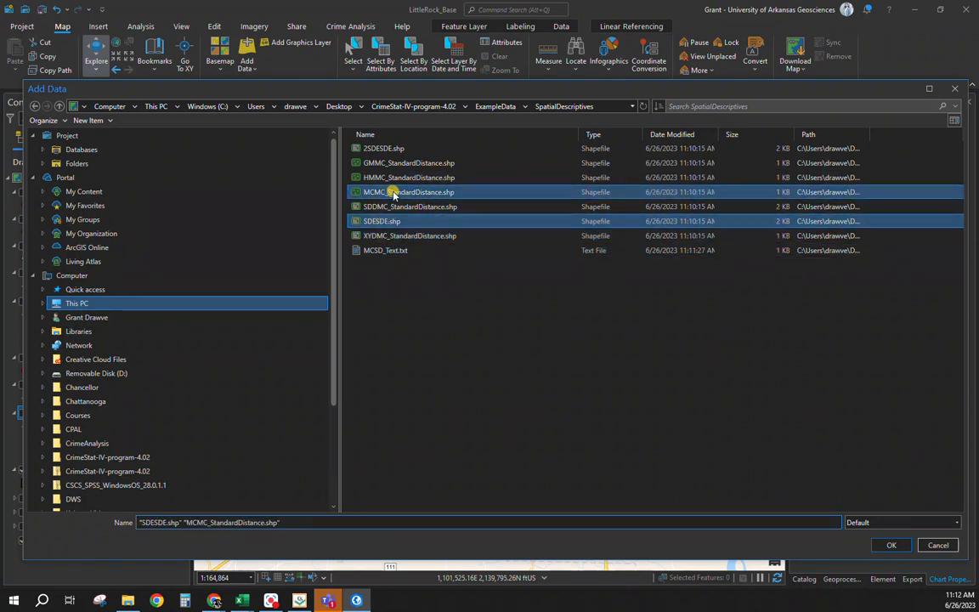
click(893, 545)
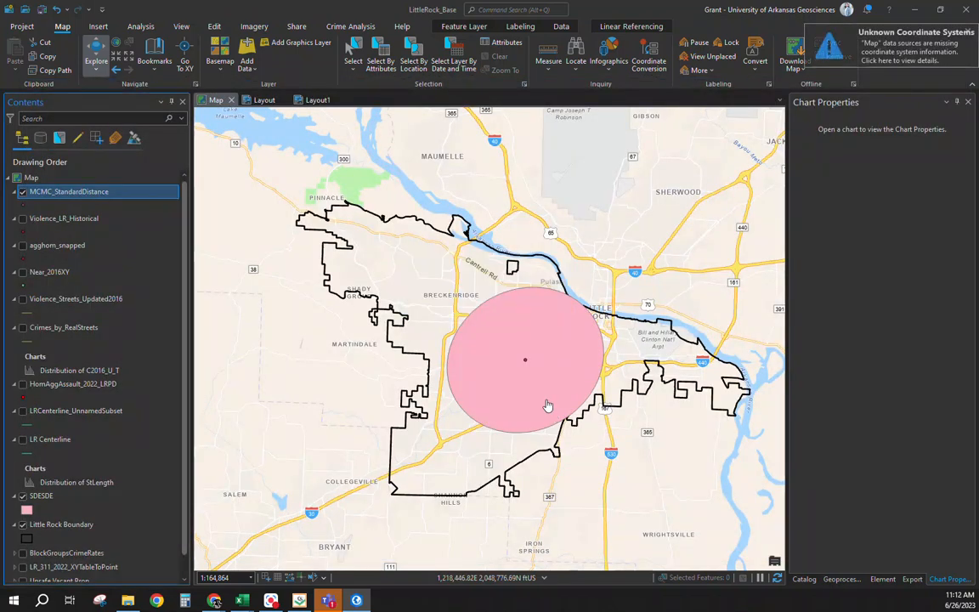
- Symbolize the SDESDE ellipse as an unfilled black outline and briefly compare it with the Violence_LR_Historical points
click(26, 512)
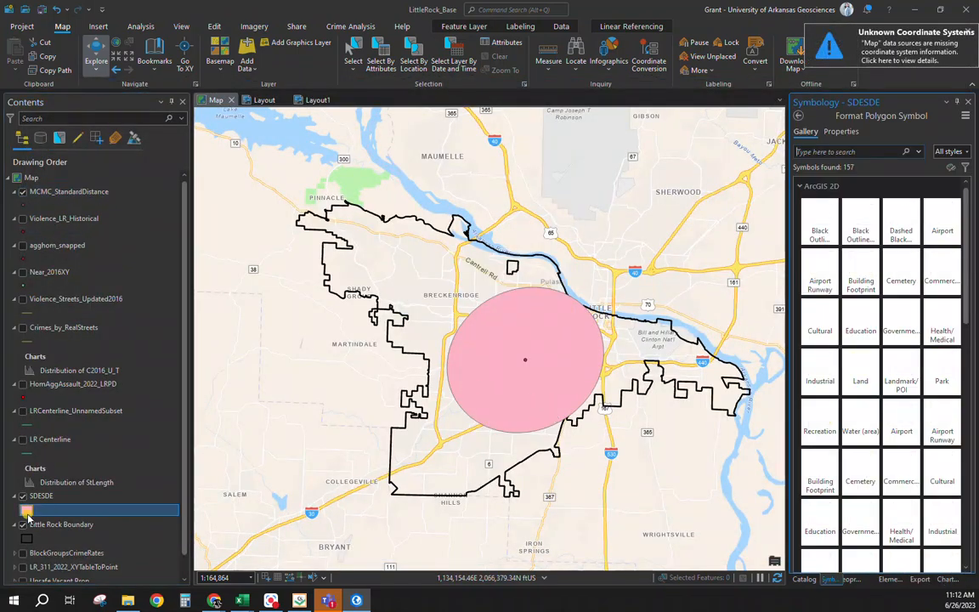
click(875, 219)
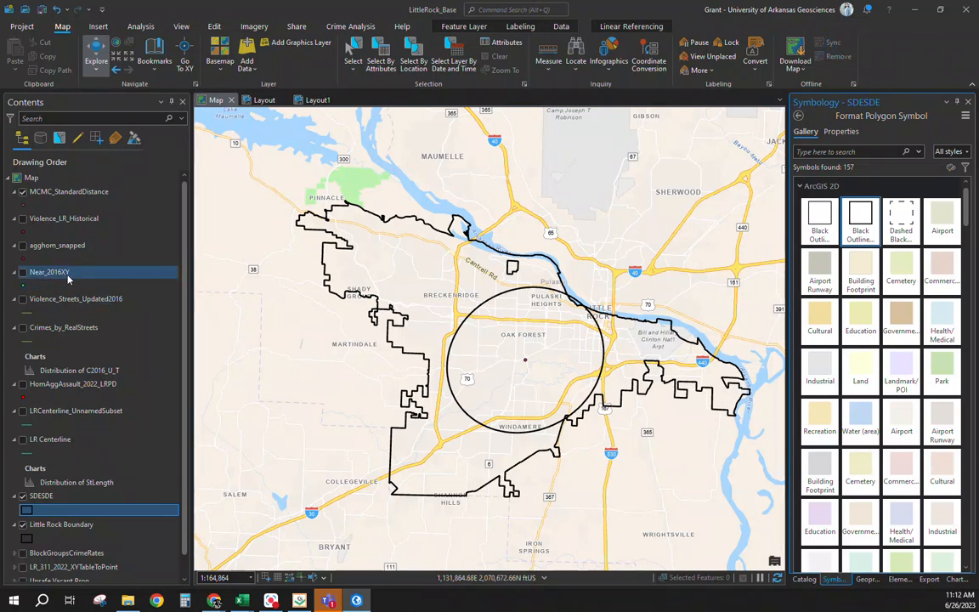
click(23, 219)
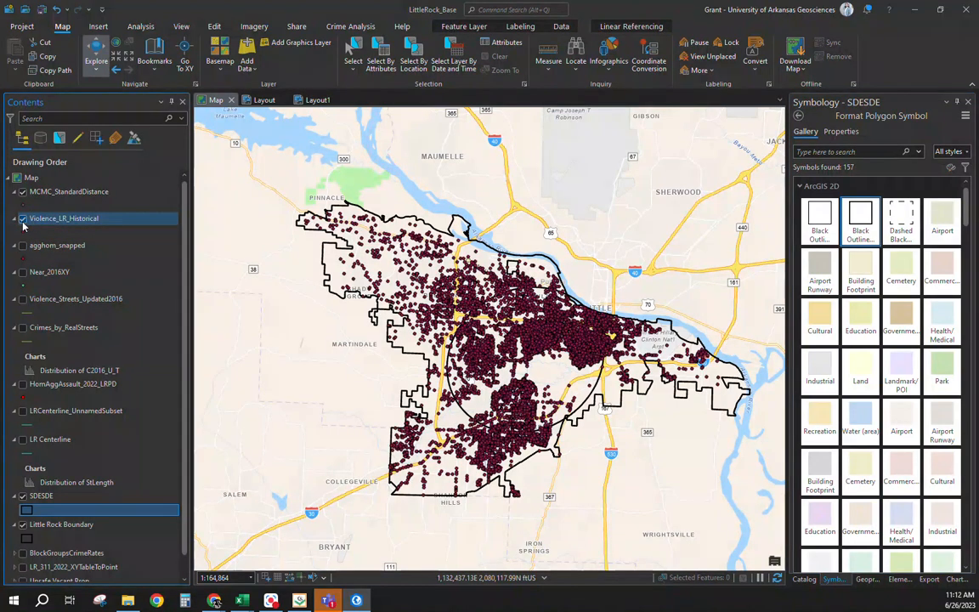
click(23, 219)
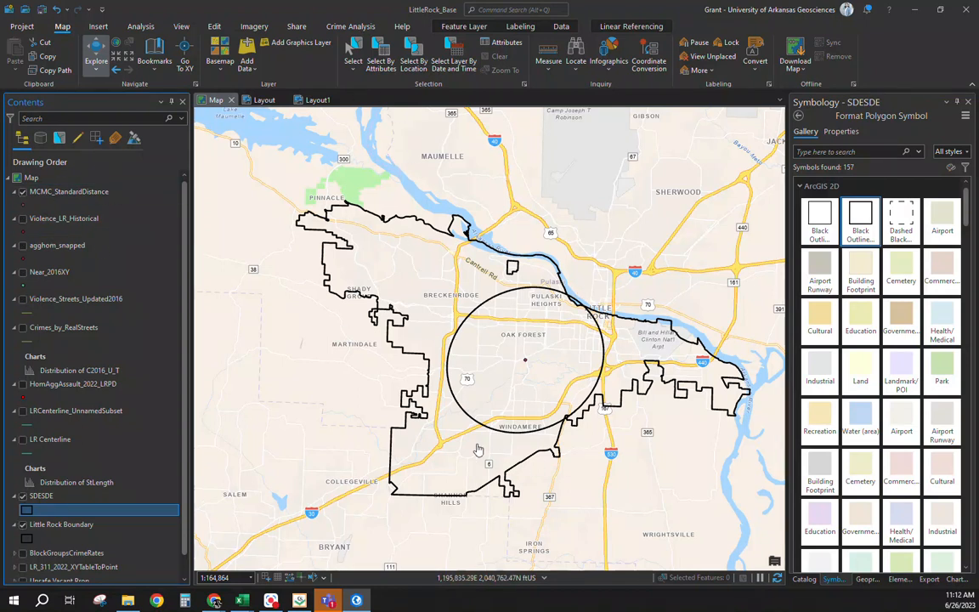
- Select the Violence_LR_Historical points by location that are within the SDESDE ellipse, as a new selection
click(410, 61)
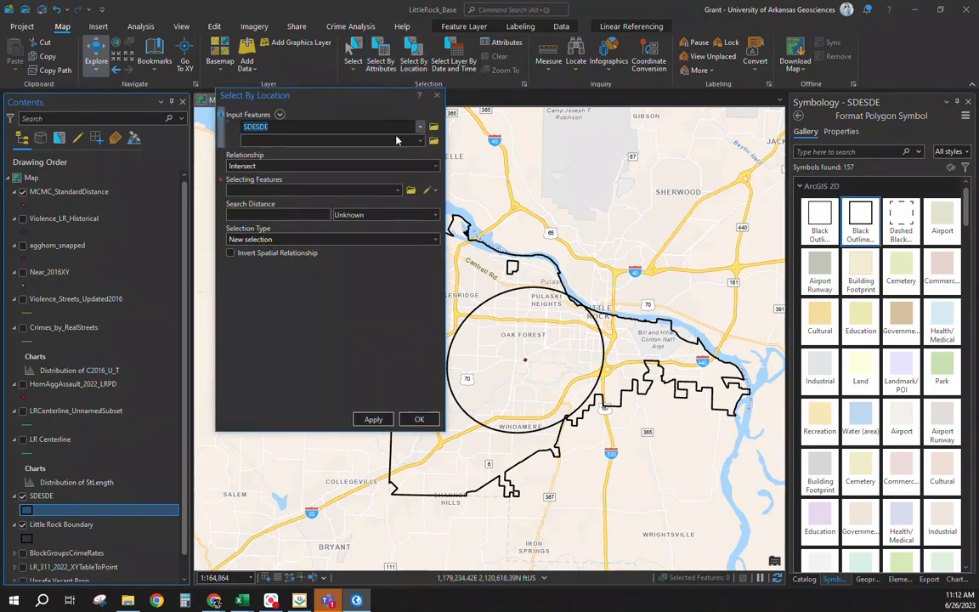
click(421, 128)
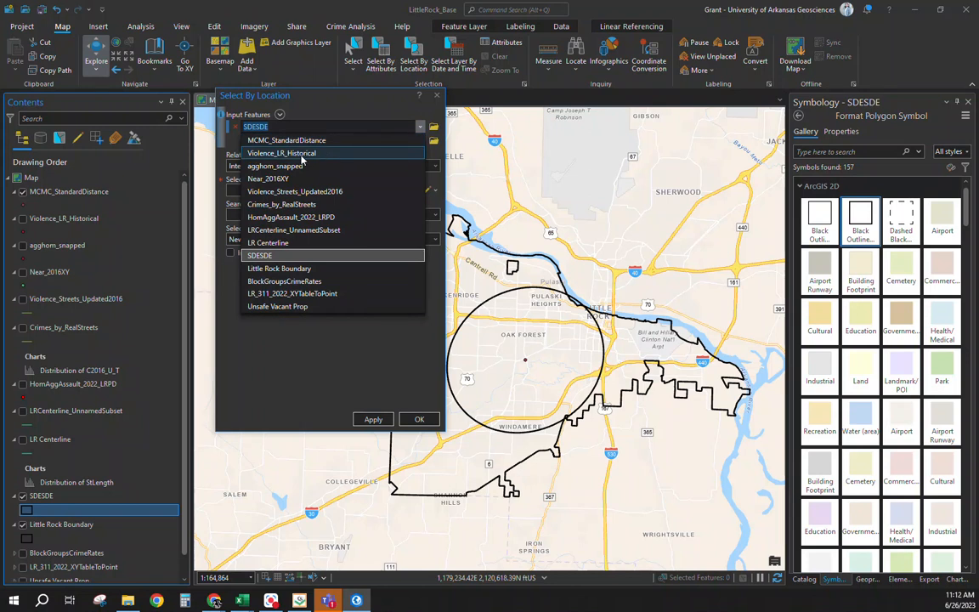
click(302, 158)
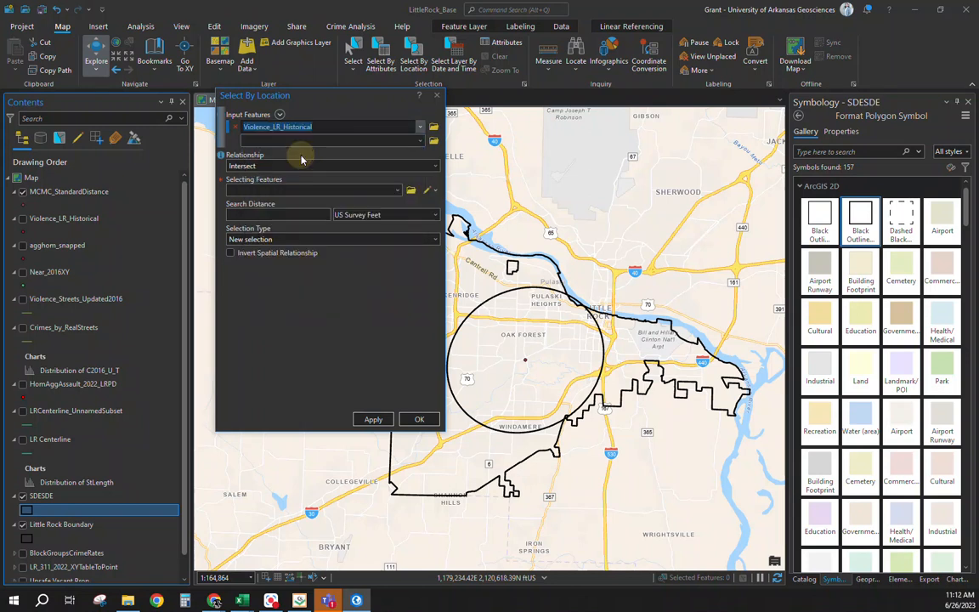
click(433, 167)
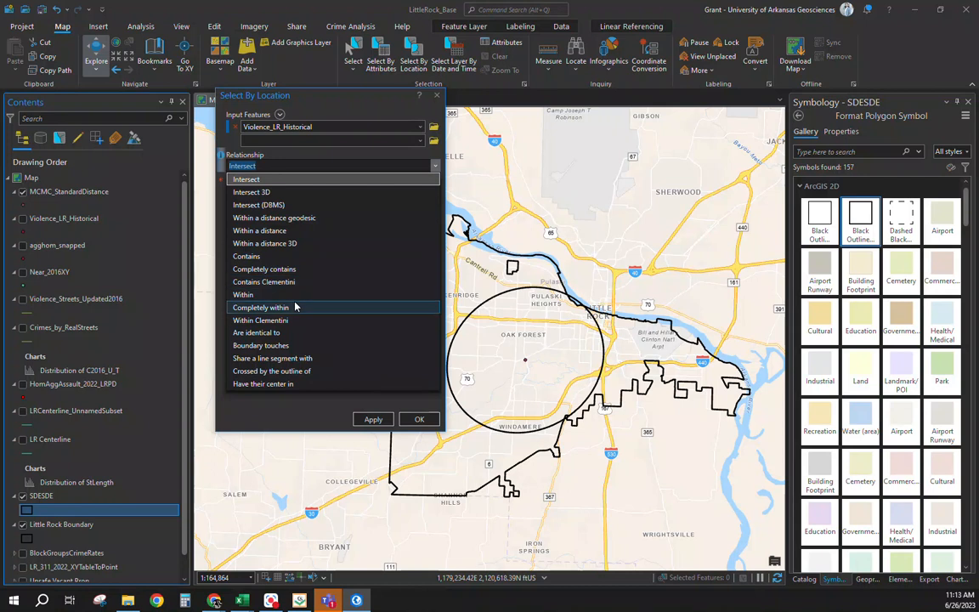
click(251, 294)
click(396, 191)
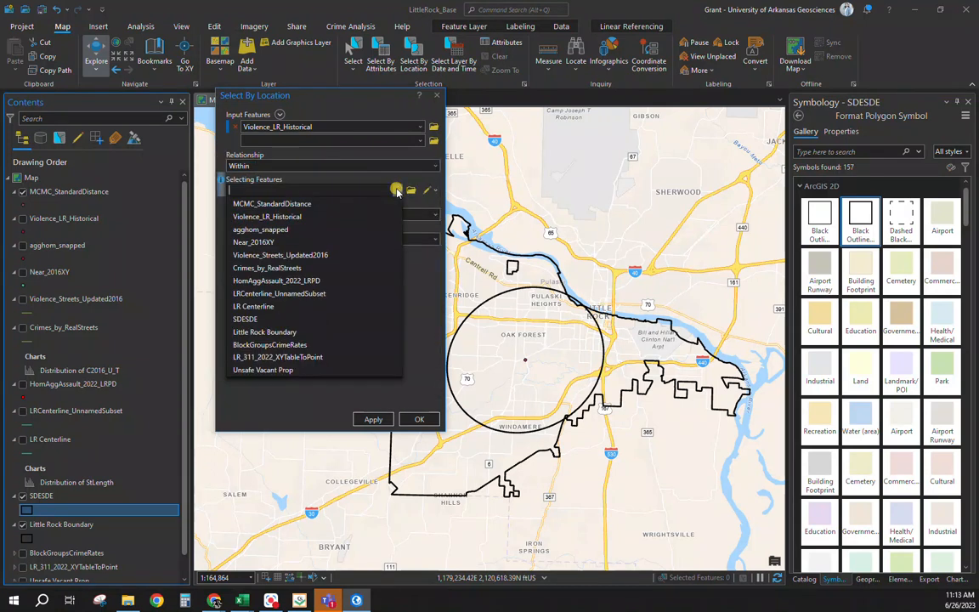
click(246, 319)
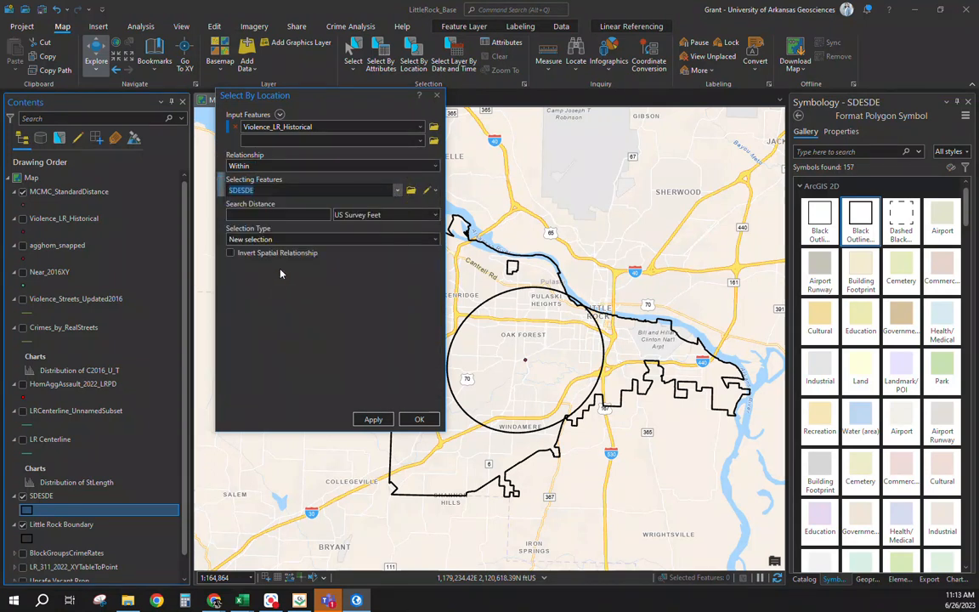
click(373, 419)
- Turn on the Violence_LR_Historical layer, open its attribute table and close the location selection dialog
click(23, 220)
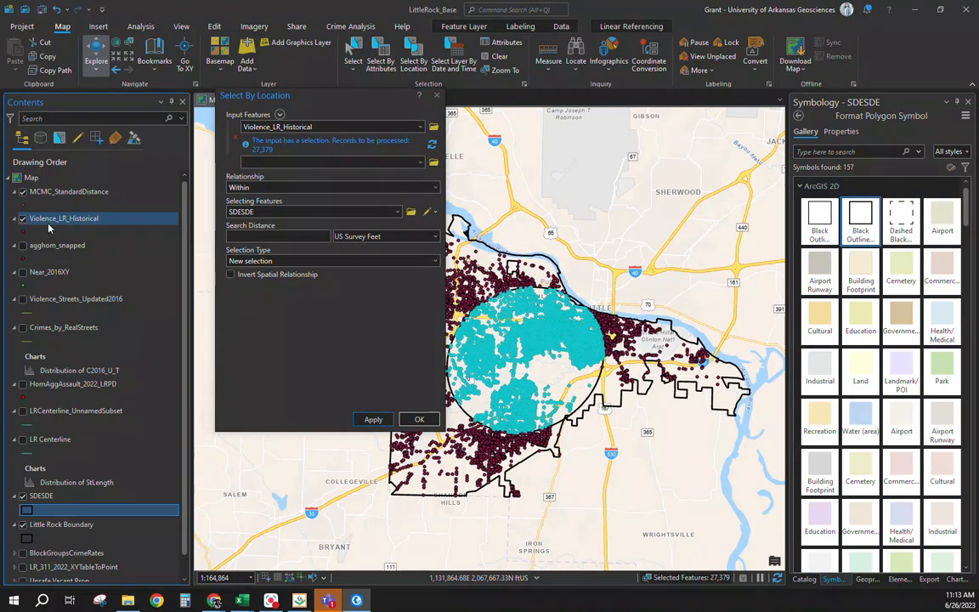
right_click(49, 225)
click(43, 187)
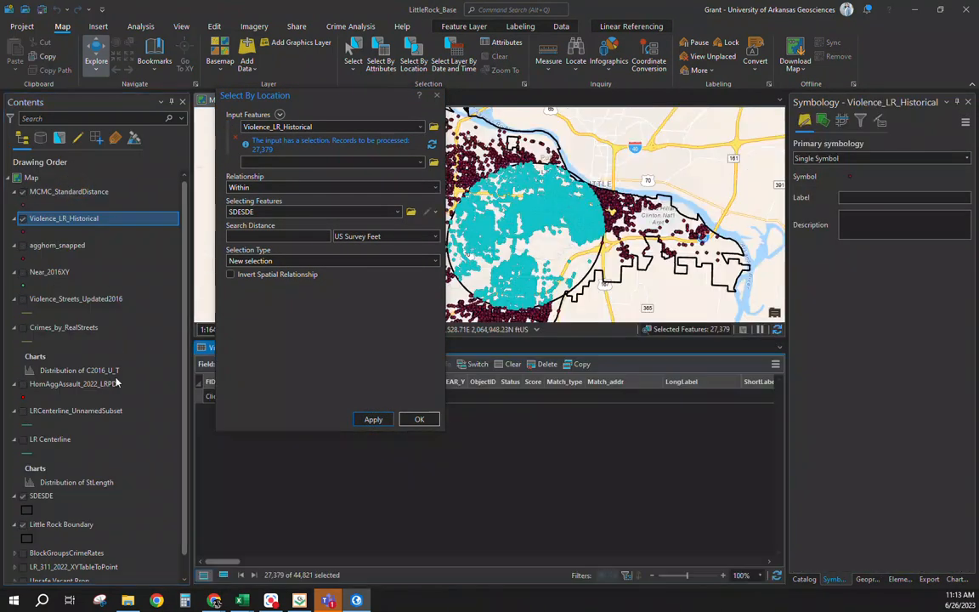
click(436, 98)
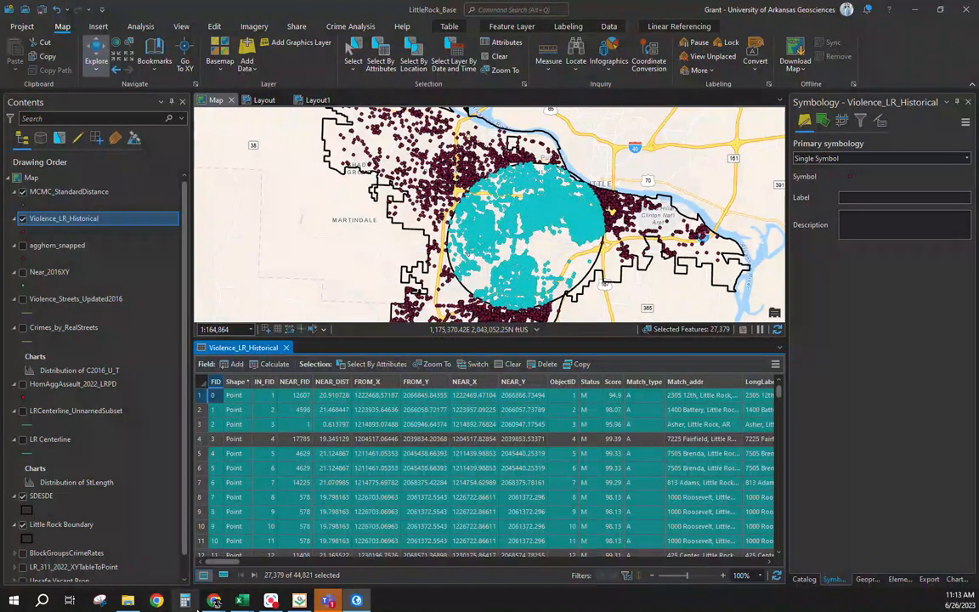
- Switch to Calculator, compute the share of points inside the ellipse as 27379 ÷ 44821, and close it
click(184, 601)
text(27379 ÷ )
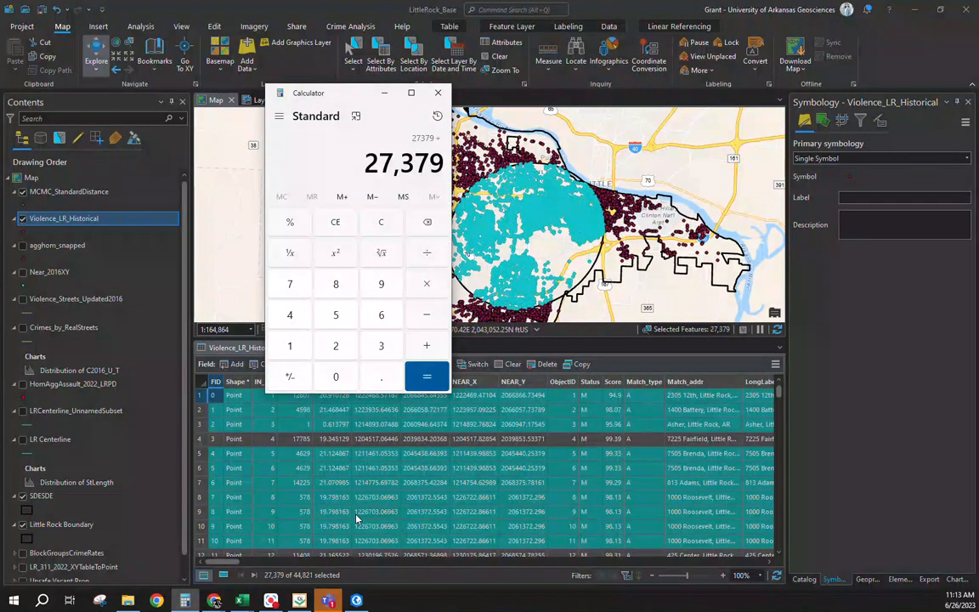
text(44821)
key(Return)
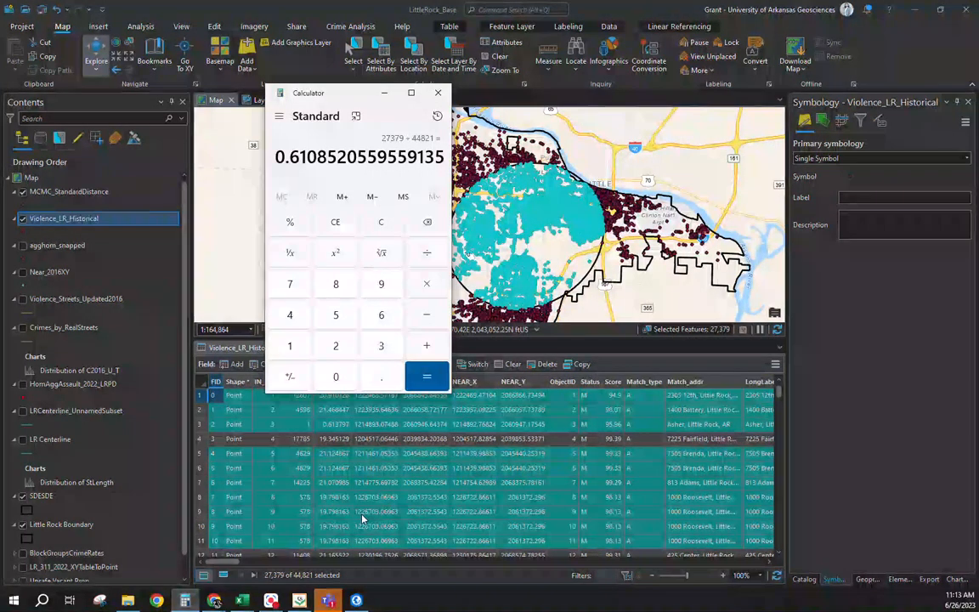
click(438, 92)
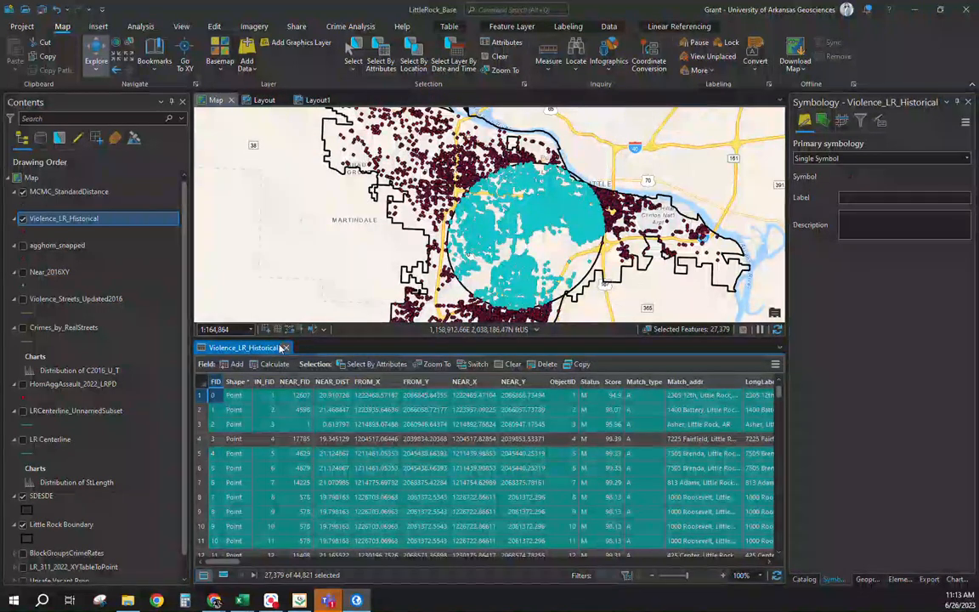
- Clear the selection, close the Violence_LR_Historical attribute table and turn the layer off
click(500, 57)
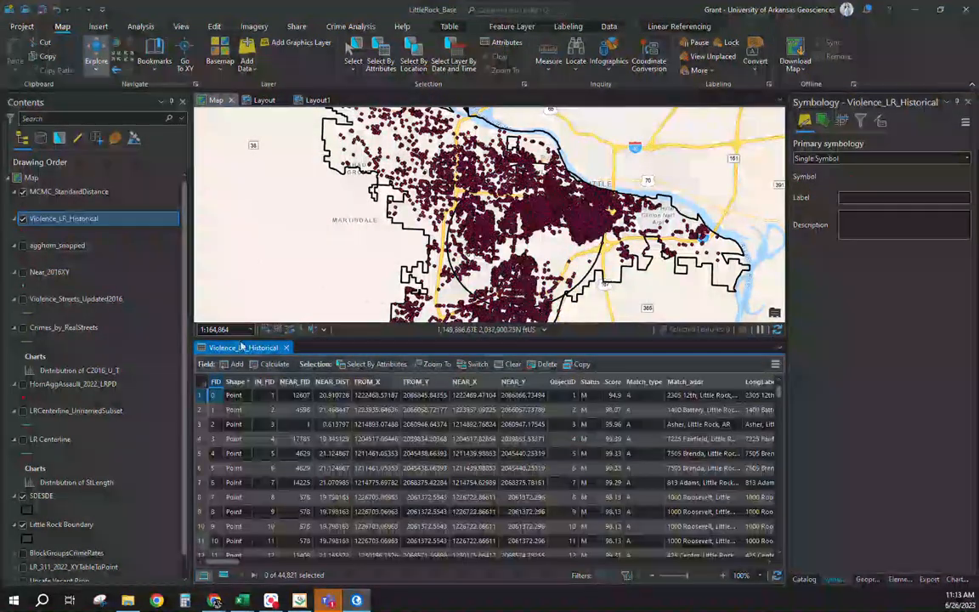
click(287, 347)
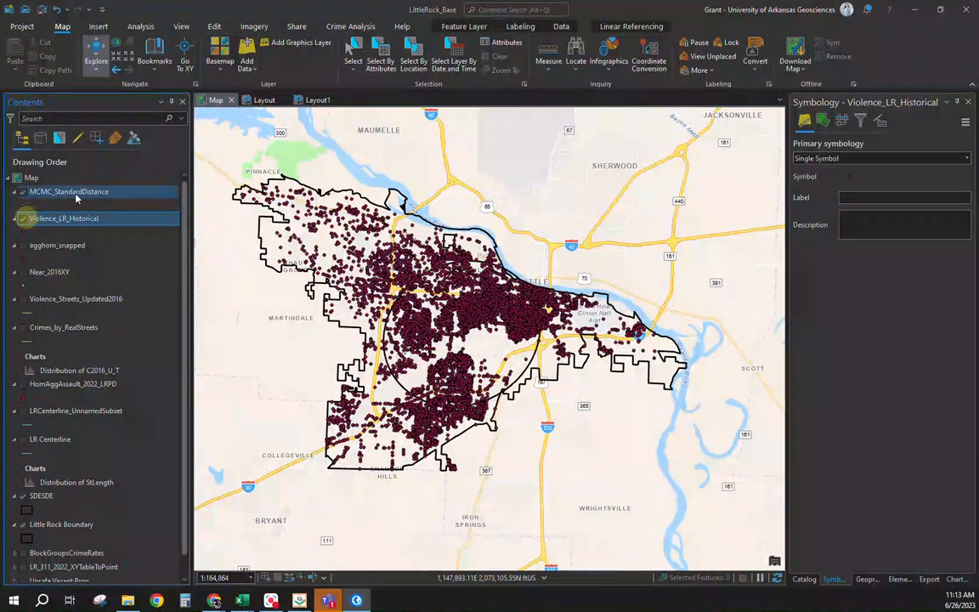
click(22, 218)
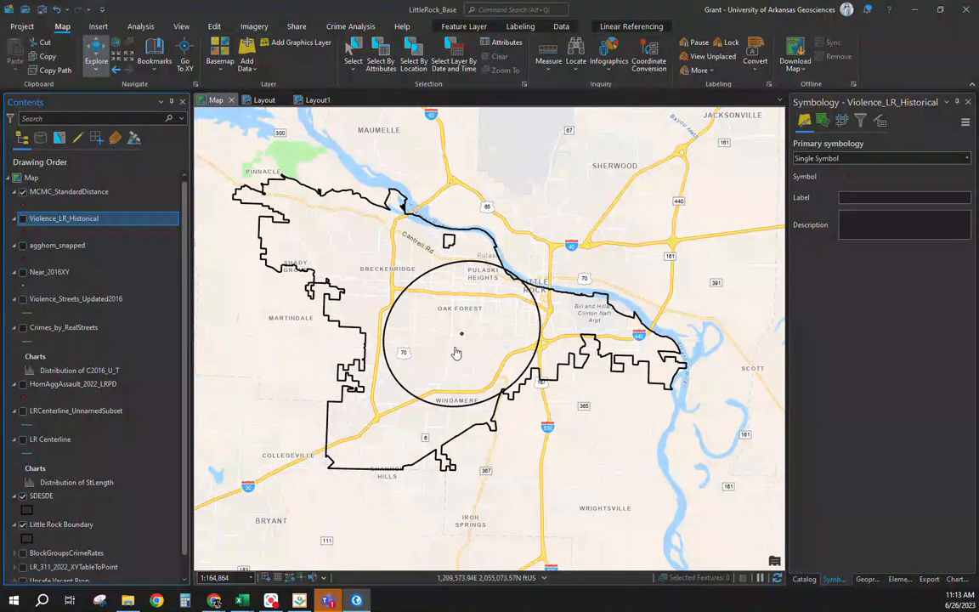
- Examine the SDESDE ellipse's pop-up and the MCMC_StandardDistance attribute table, closing each one again
click(415, 302)
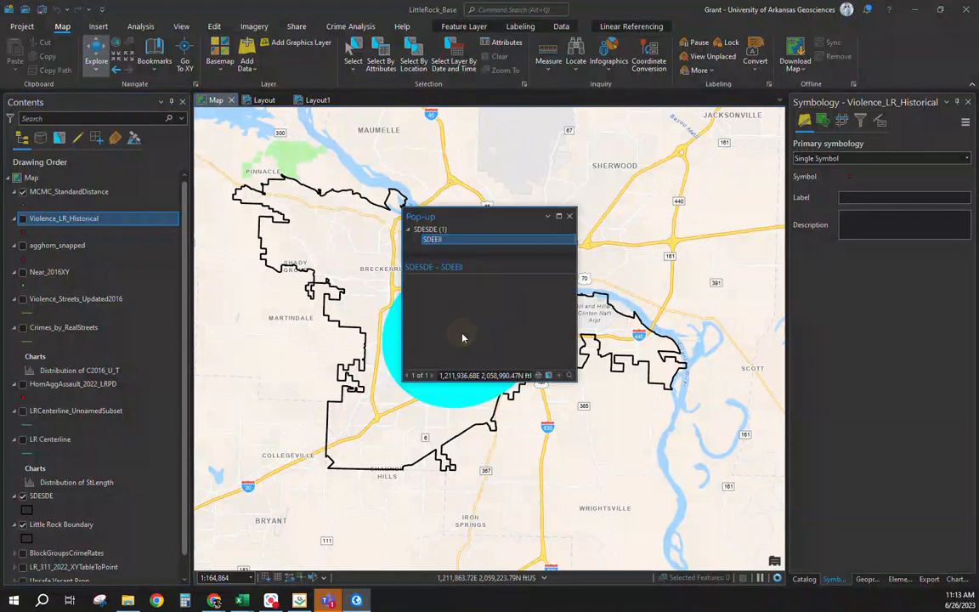
click(569, 216)
right_click(115, 187)
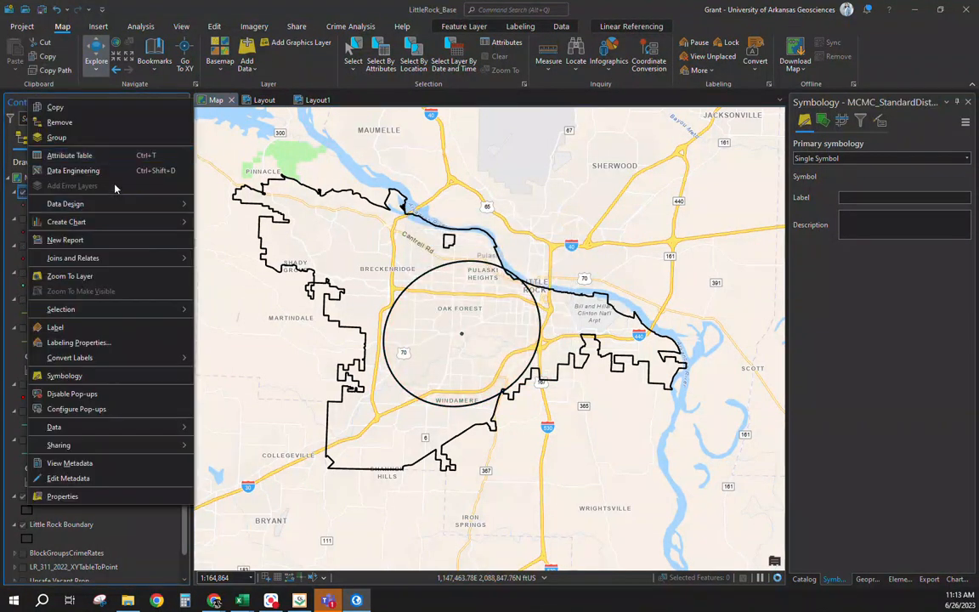
click(71, 157)
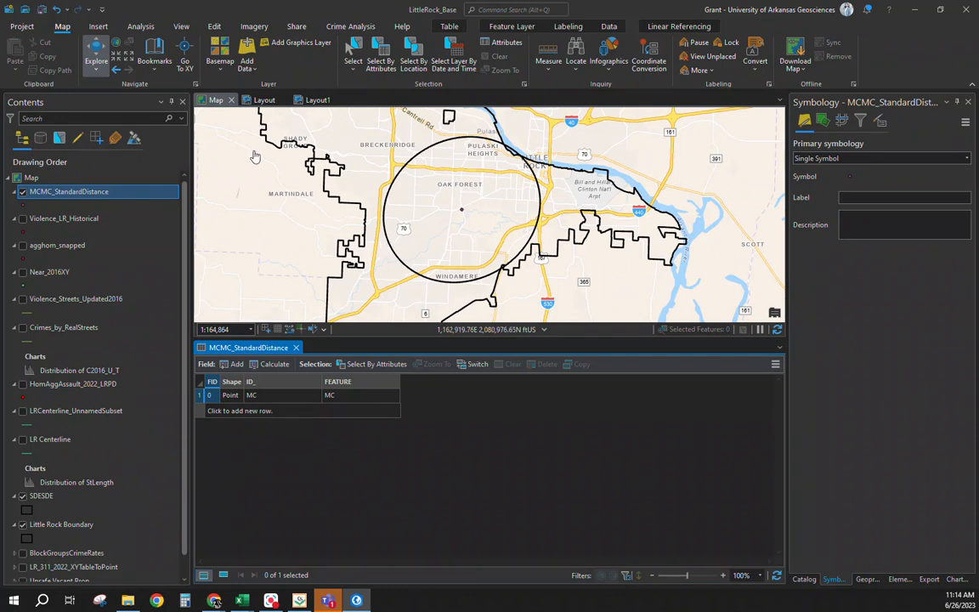
click(297, 348)
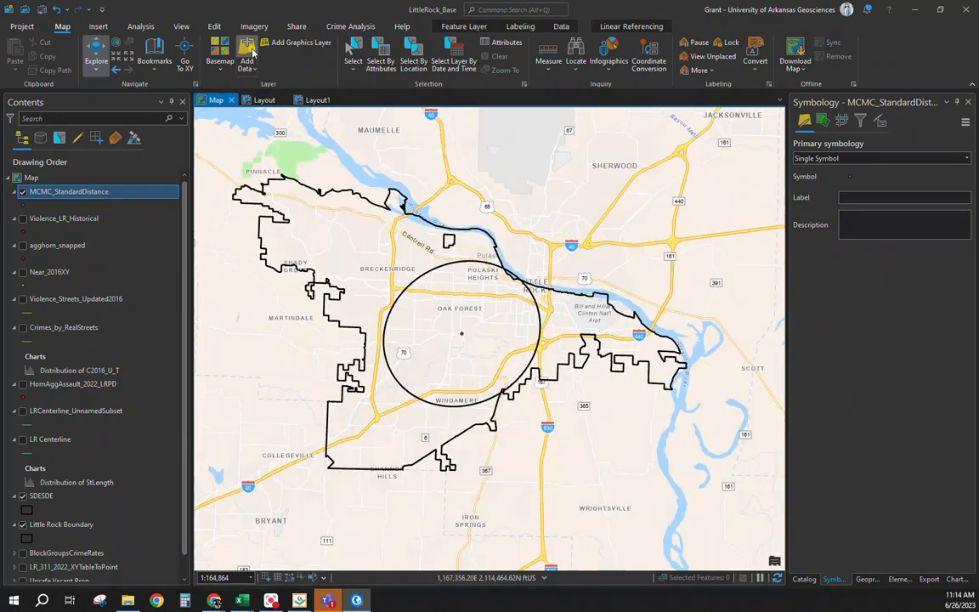
- Add the 2SDESDE.shp two-standard-deviation ellipse from the SpatialDescriptives folder to the map
click(247, 59)
click(396, 150)
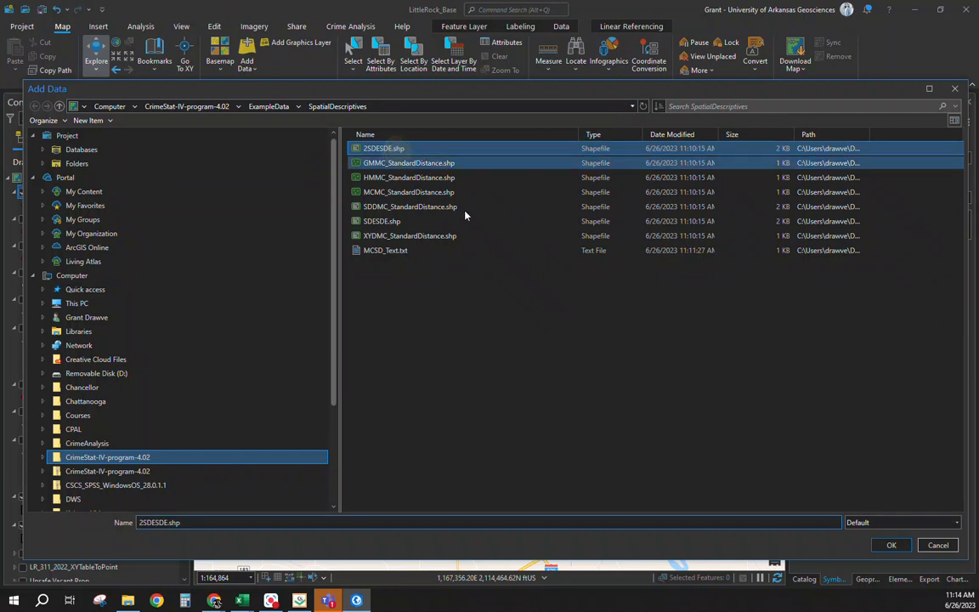
click(892, 545)
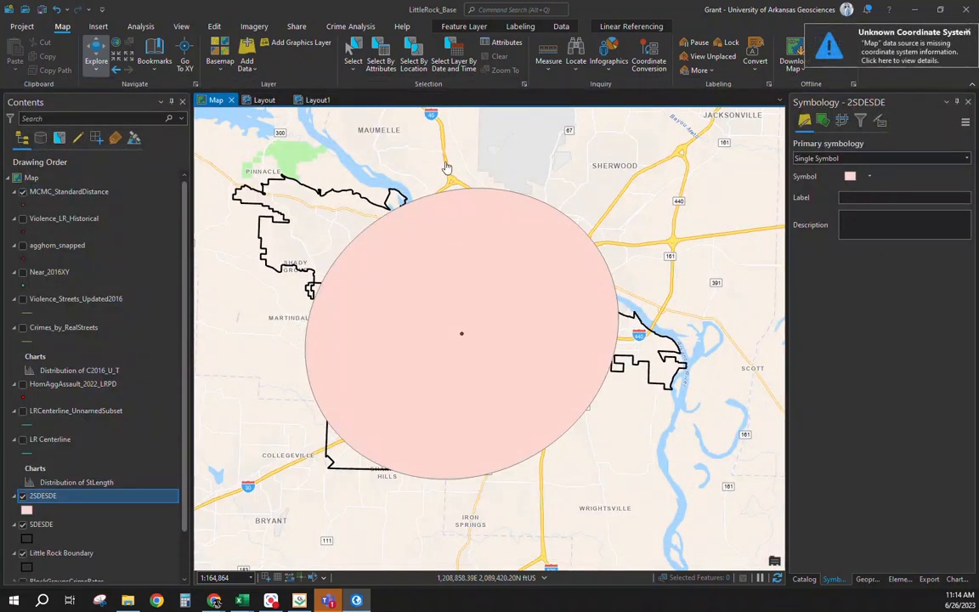
- Select the Violence_LR_Historical points that lie within the 2SDESDE ellipse using Select By Location
click(416, 63)
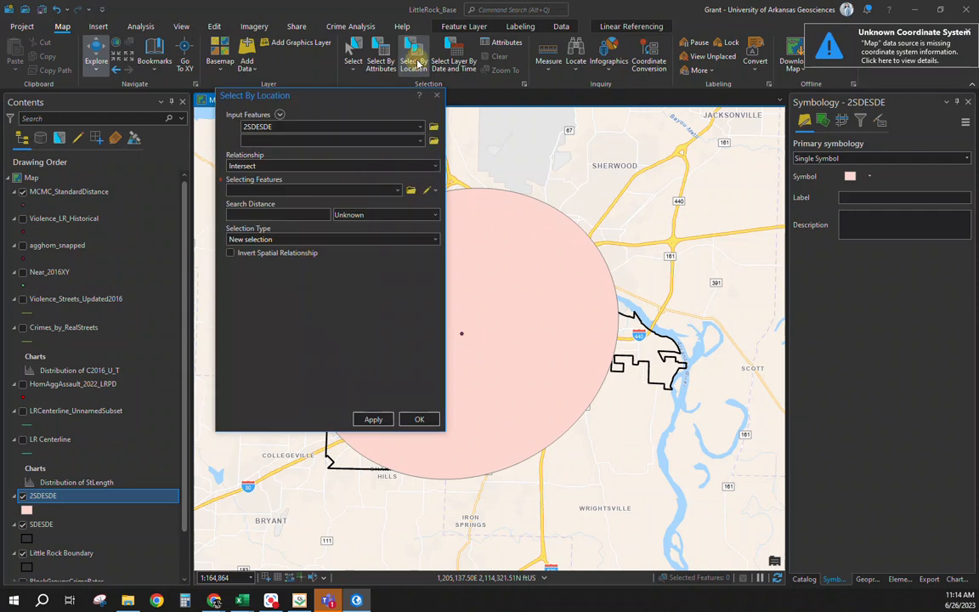
click(420, 127)
click(339, 149)
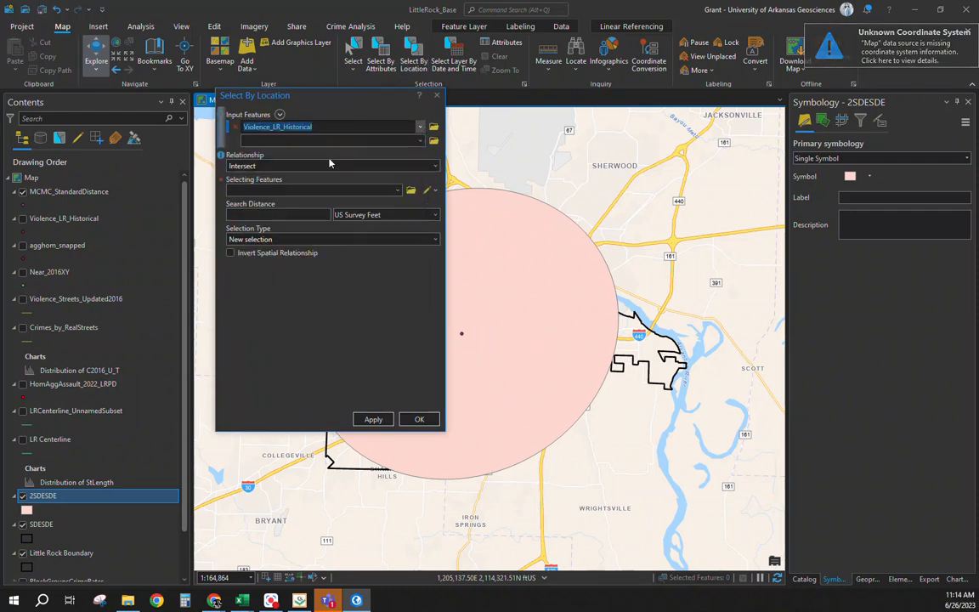
click(431, 166)
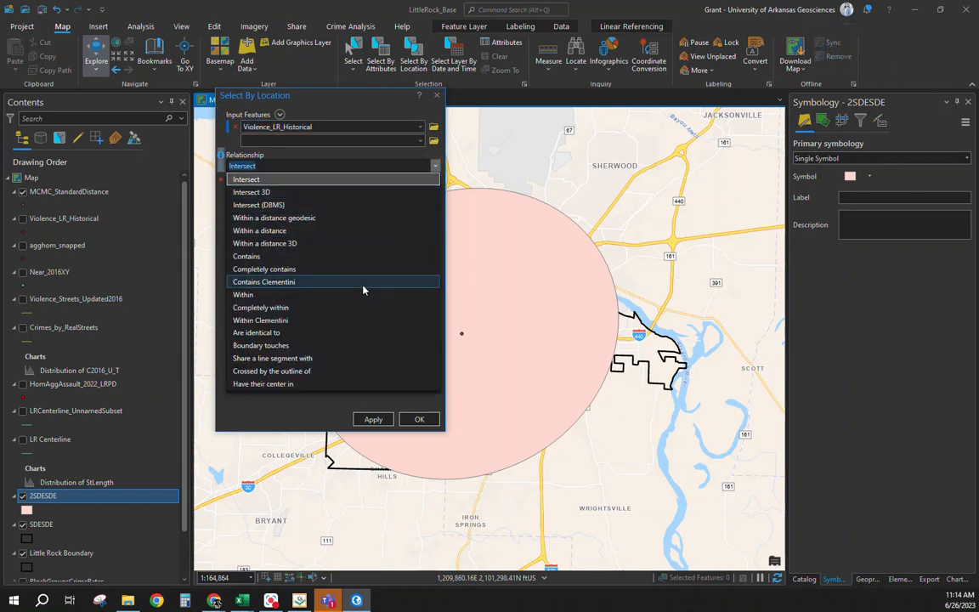
click(363, 294)
click(396, 190)
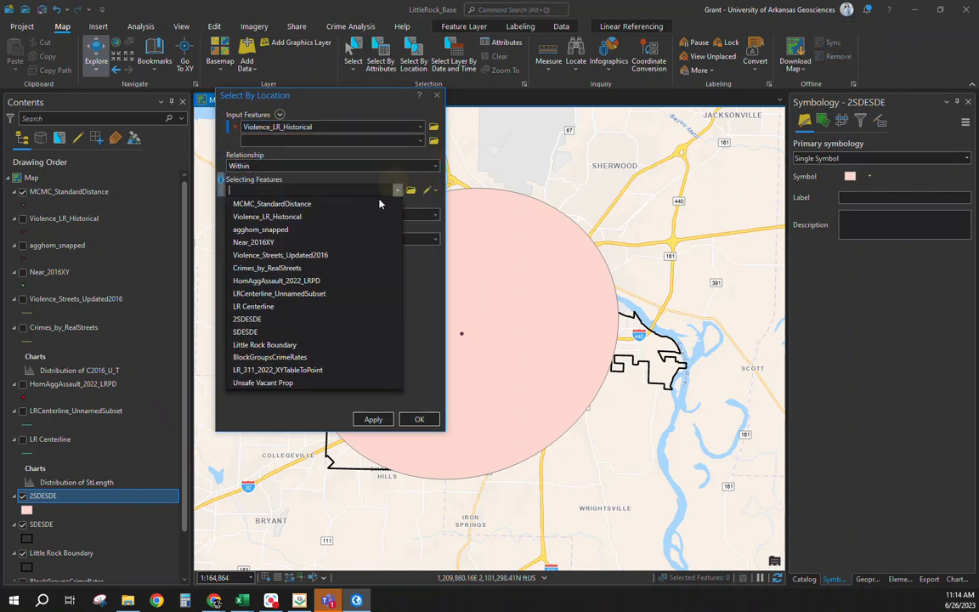
click(248, 318)
click(373, 421)
- Move the Select By Location dialog aside, close the 2SDESDE table and open the Violence_LR_Historical attribute table
right_click(58, 219)
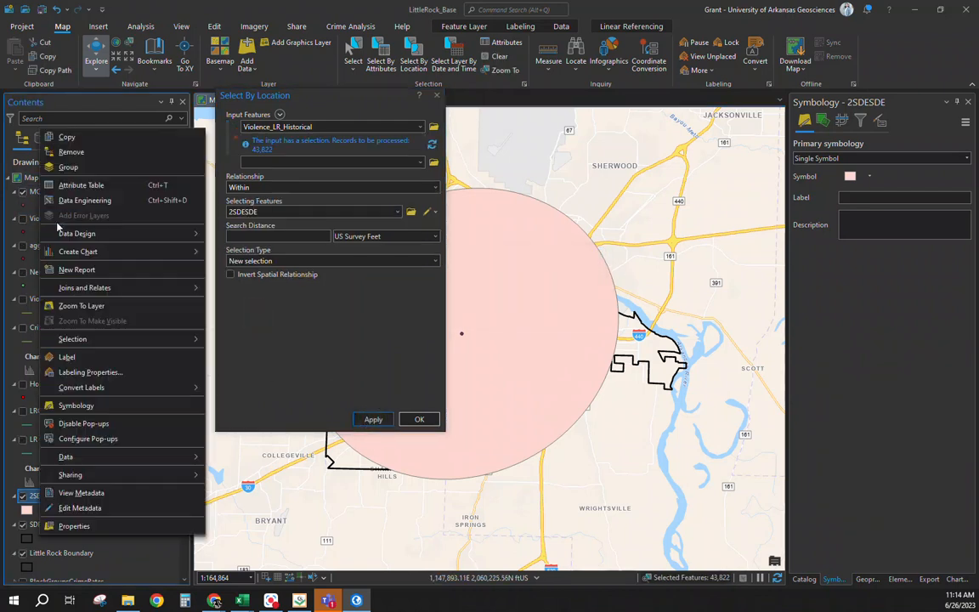
click(81, 184)
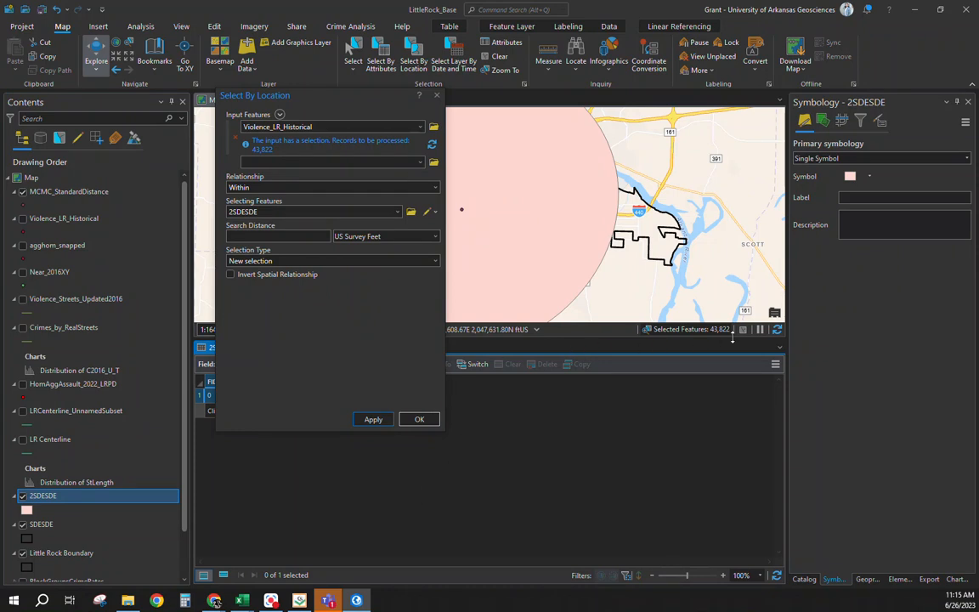
drag(324, 90, 776, 74)
click(245, 347)
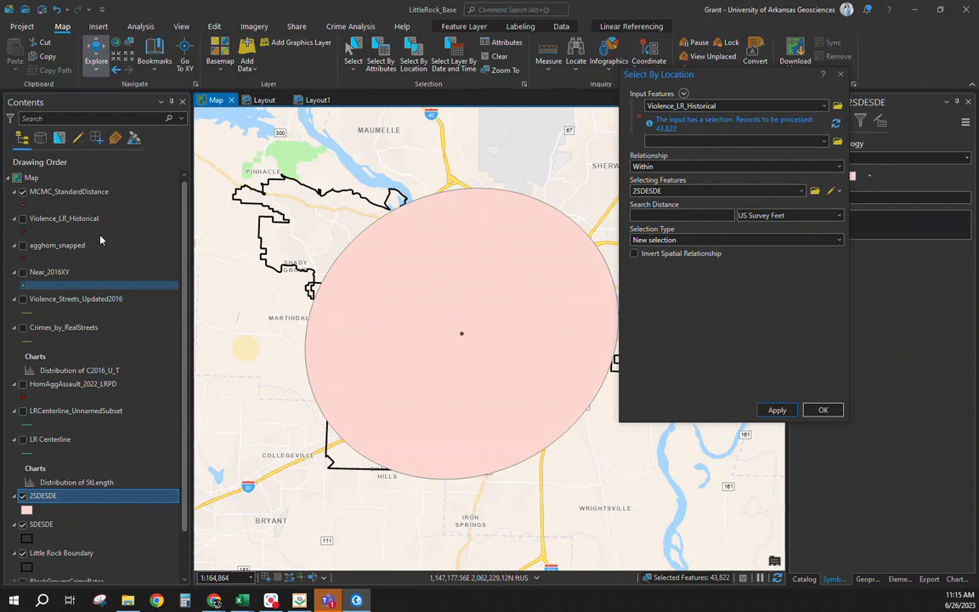
click(42, 218)
right_click(79, 217)
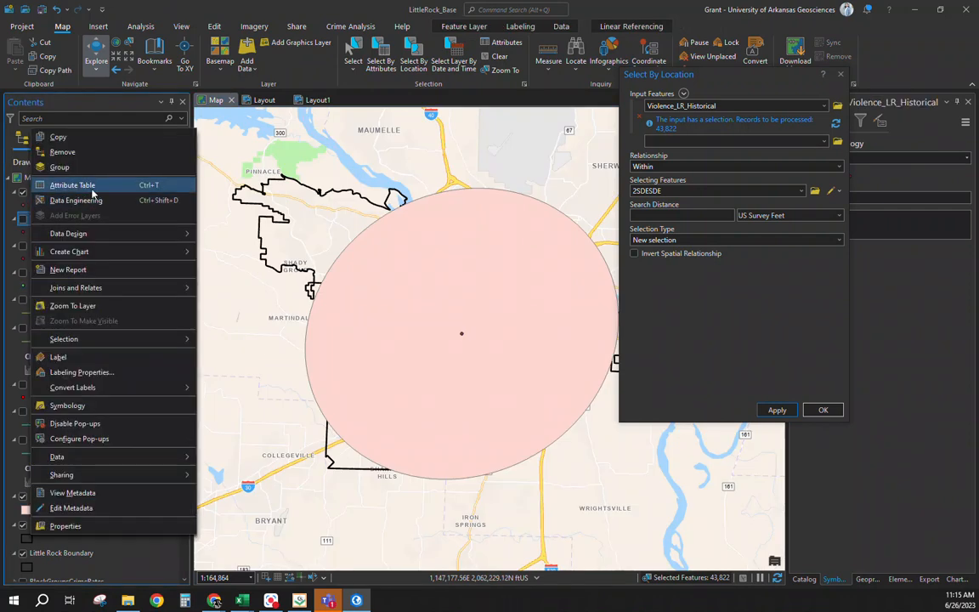
click(78, 186)
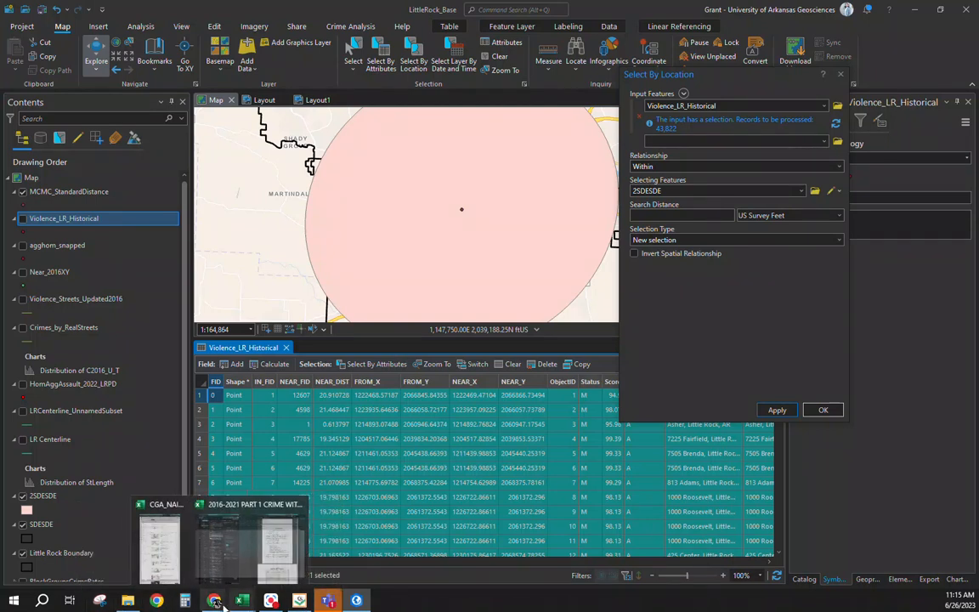
- Switch to Calculator, compute the share of points inside the two-standard-deviation ellipse as 43822 ÷ 44821, and close it
click(184, 601)
text(43822 ÷ )
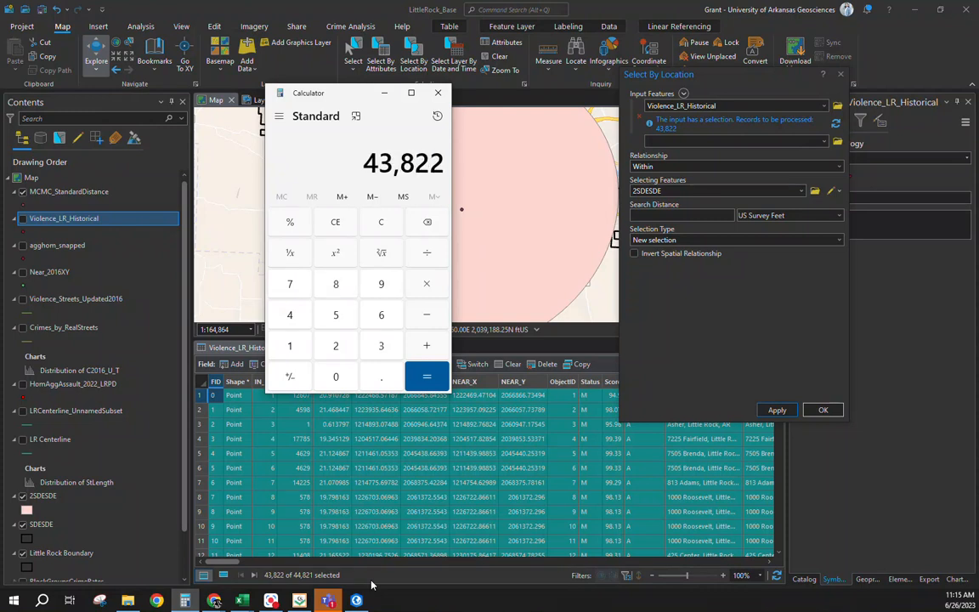
text(44821)
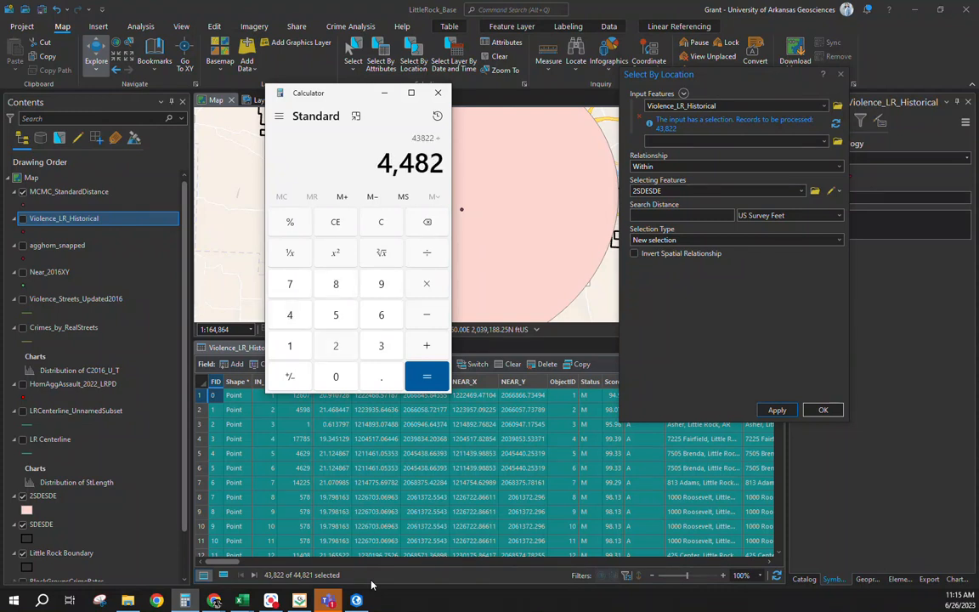
key(Return)
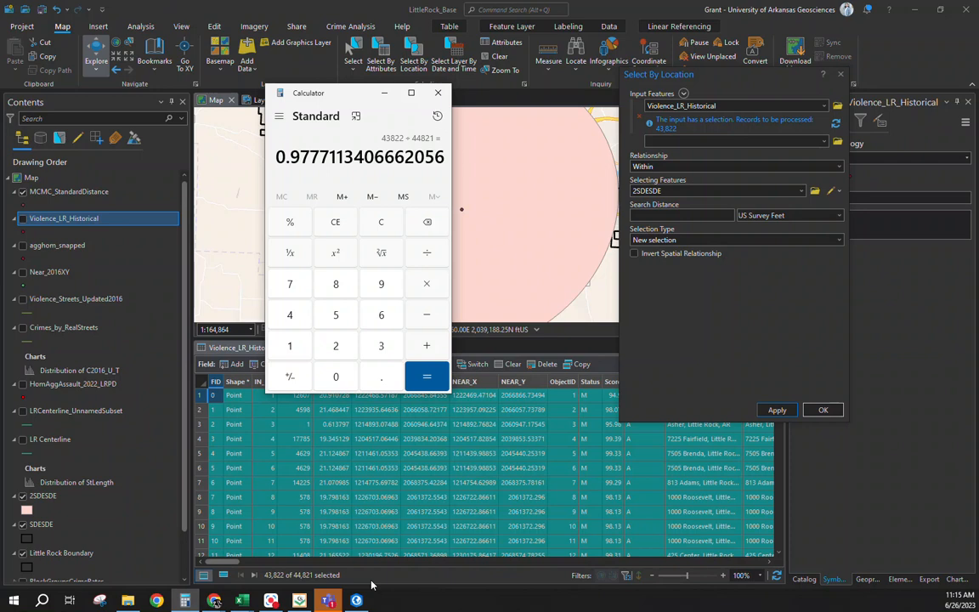
click(438, 92)
- Turn off the MCMC_StandardDistance and 2SDESDE layers so the SDESDE ellipse shows over the city
scroll(442, 212, down, 2)
drag(434, 215, 401, 222)
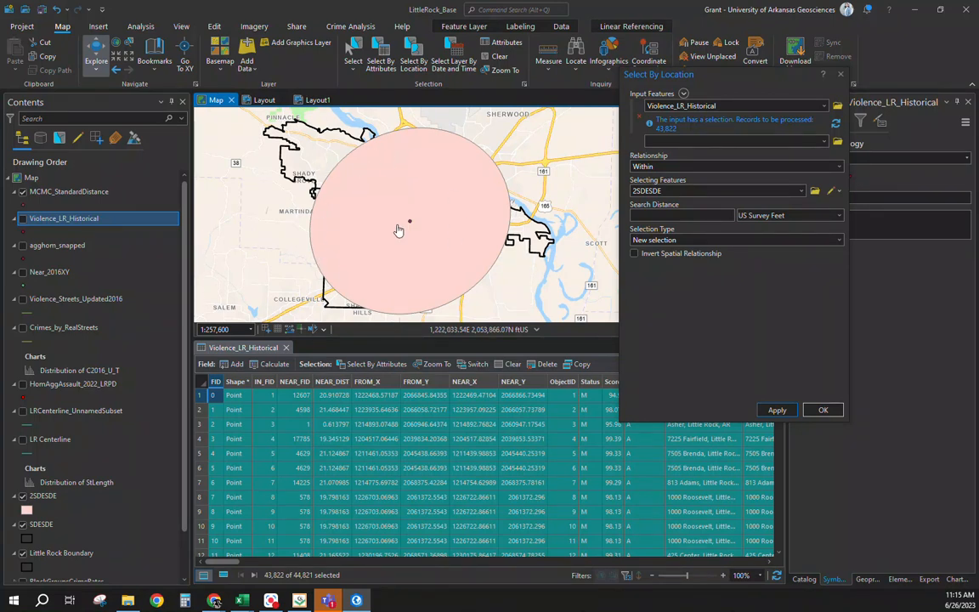
click(22, 193)
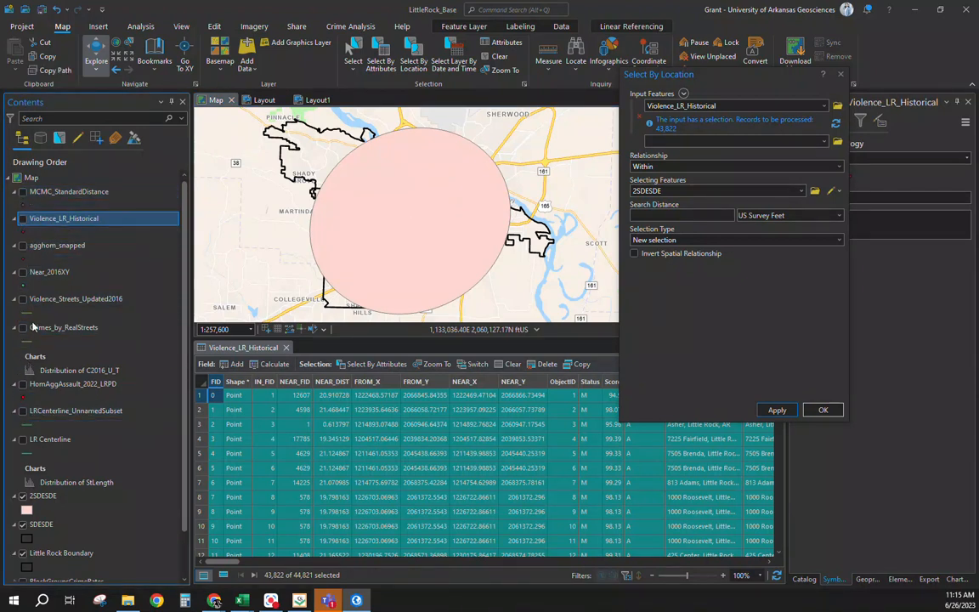
click(22, 496)
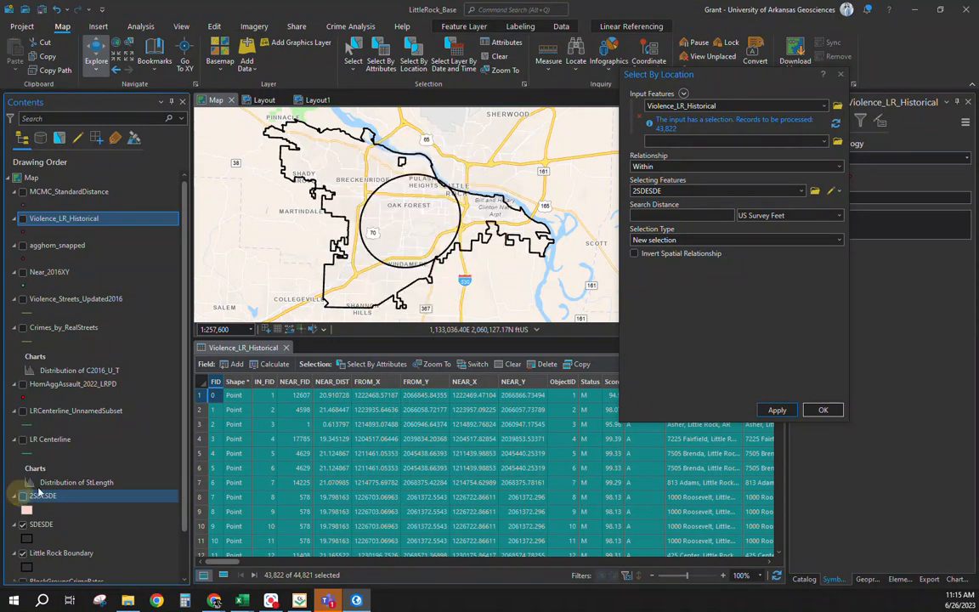
scroll(423, 232, up, 2)
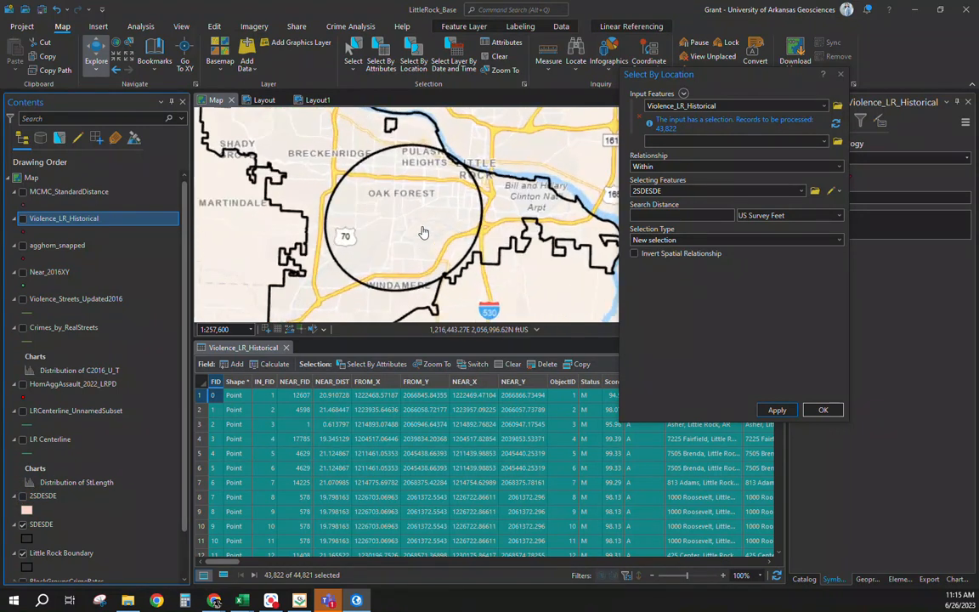
- Close the Select By Location dialog and the Violence_LR_Historical attribute table
click(842, 75)
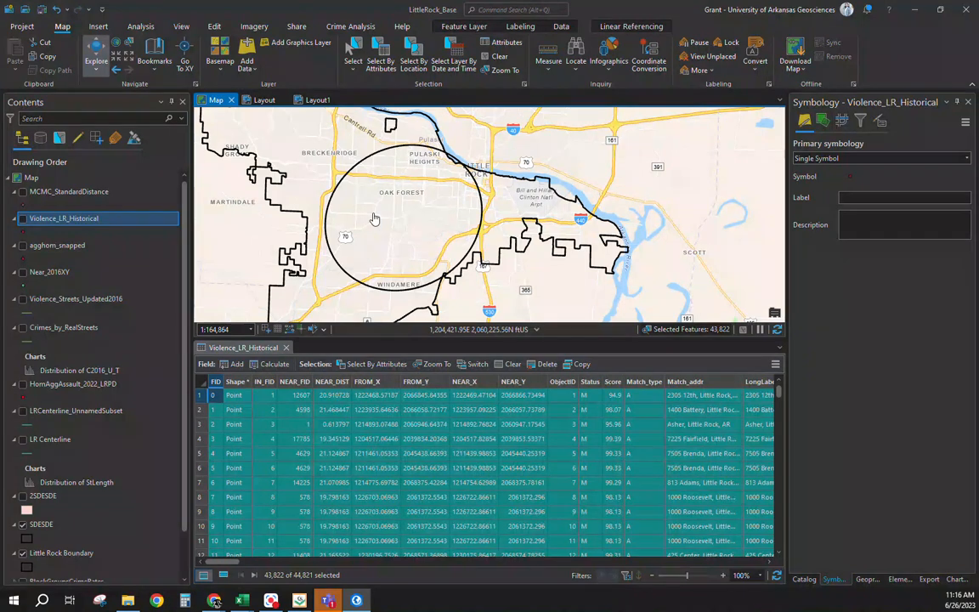
drag(383, 219, 398, 174)
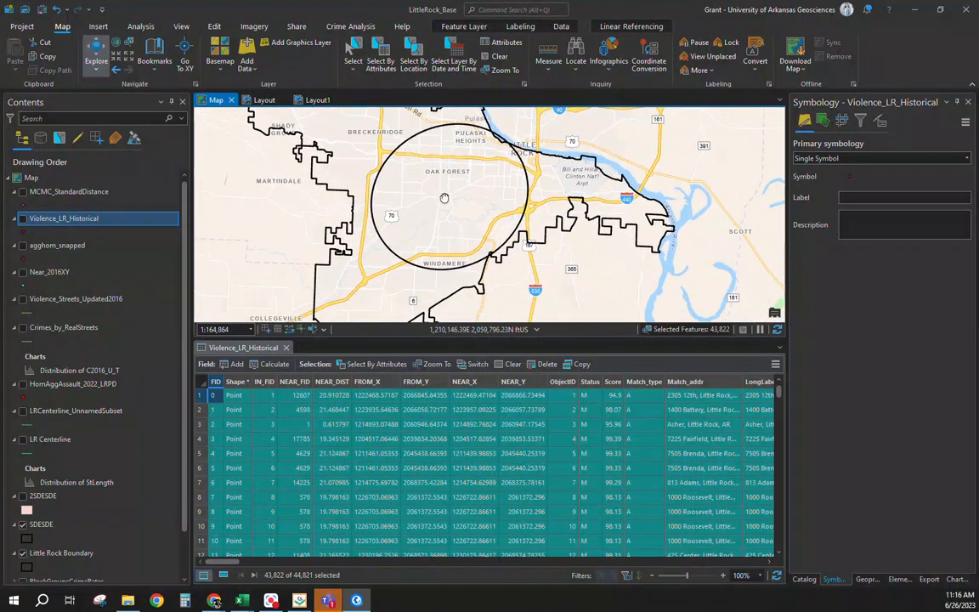
click(286, 348)
- Examine the streets around the mean center and the neighborhoods and highways covered by the SDESDE ellipse
drag(374, 330, 433, 285)
scroll(433, 285, up, 5)
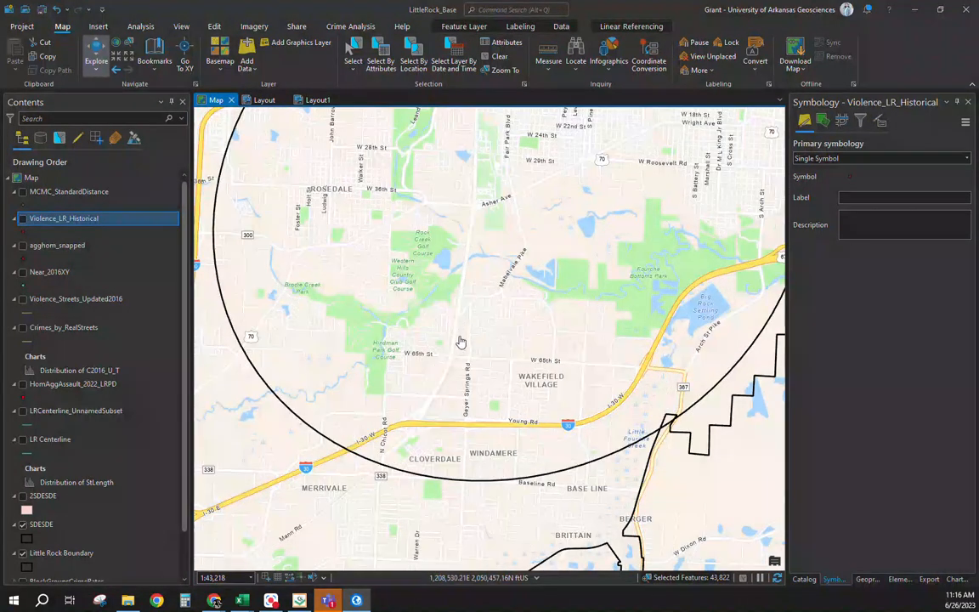
scroll(469, 346, up, 3)
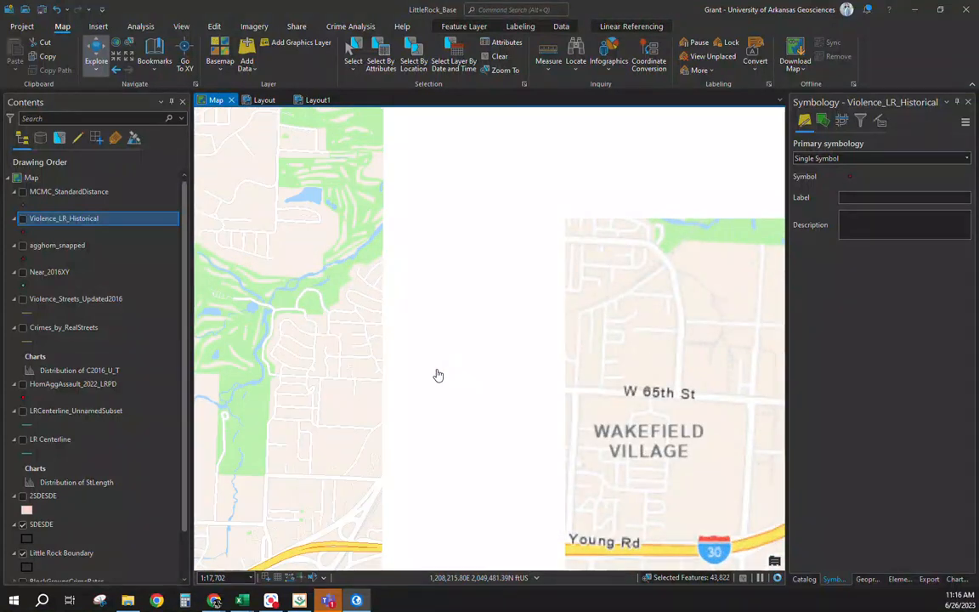
scroll(452, 327, down, 3)
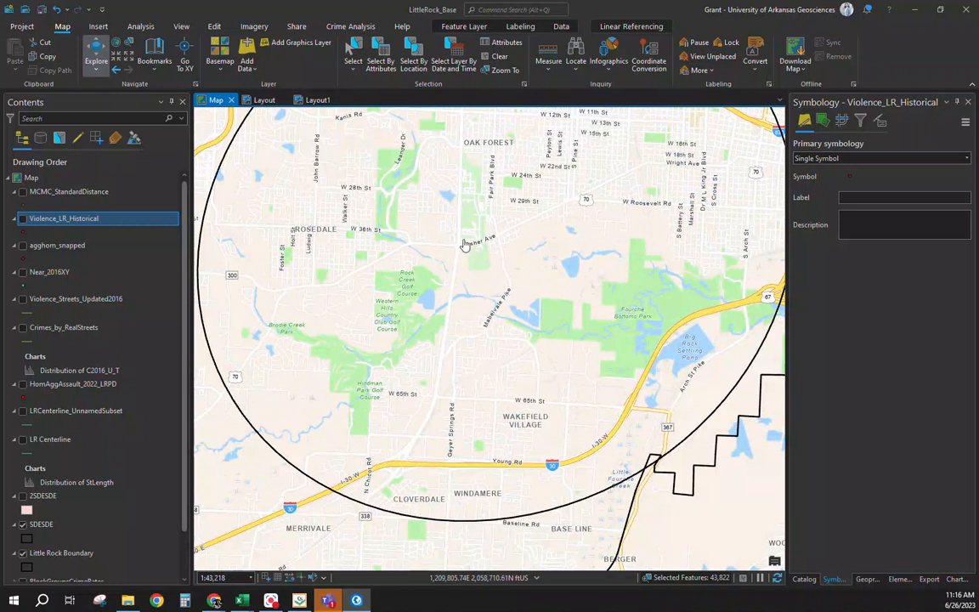
scroll(459, 323, up, 3)
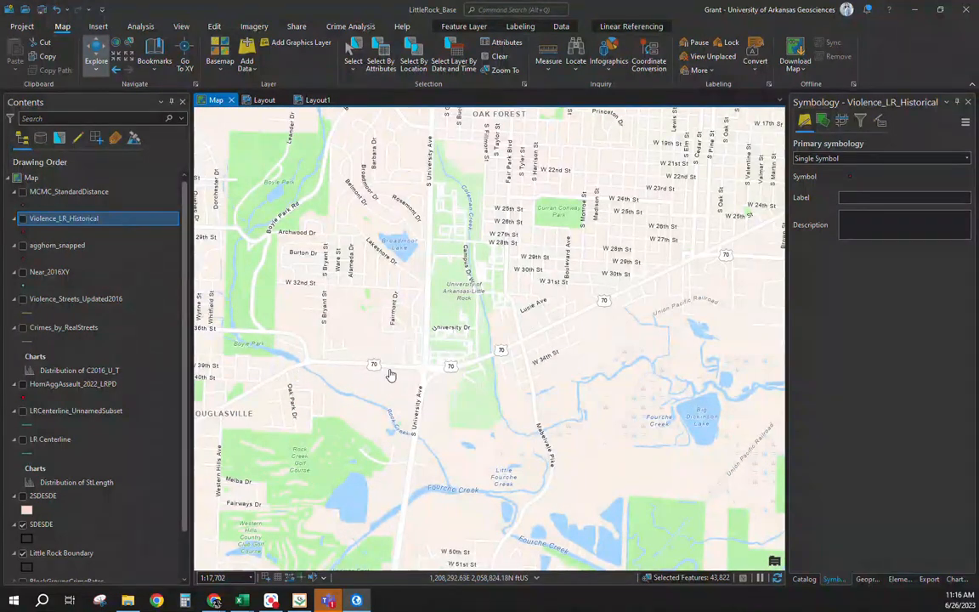
scroll(417, 374, down, 2)
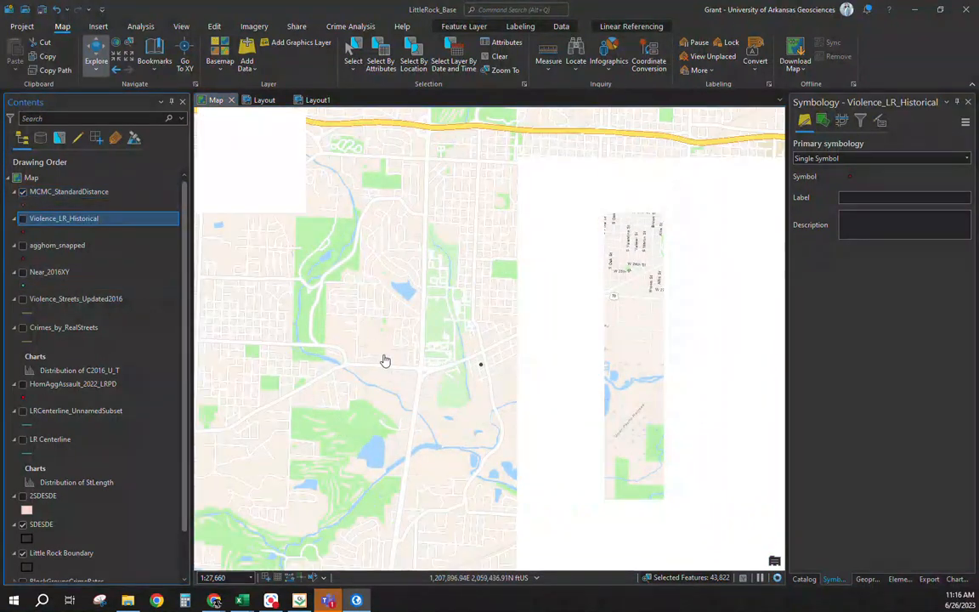
scroll(408, 367, up, 2)
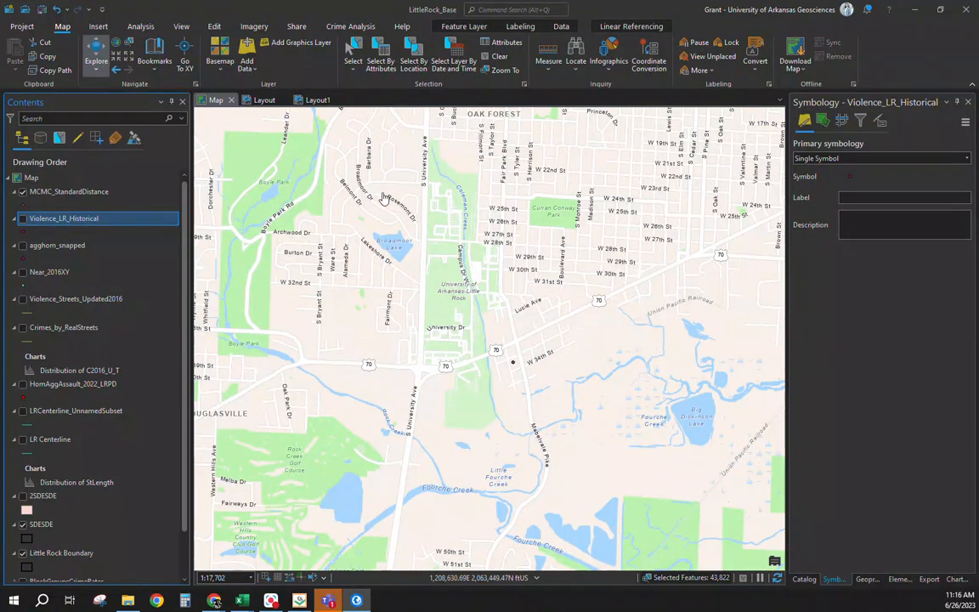
scroll(418, 301, down, 4)
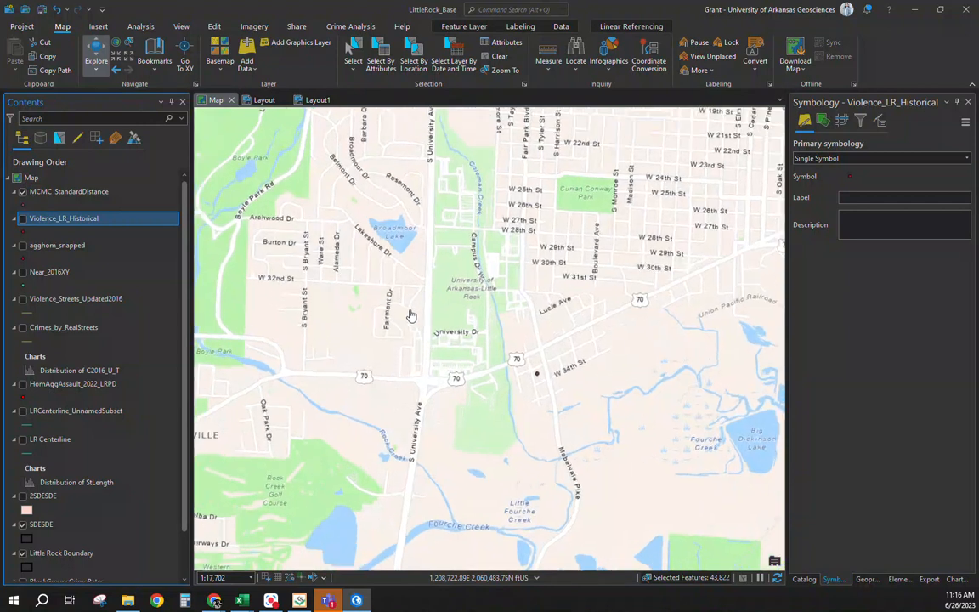
scroll(467, 289, down, 2)
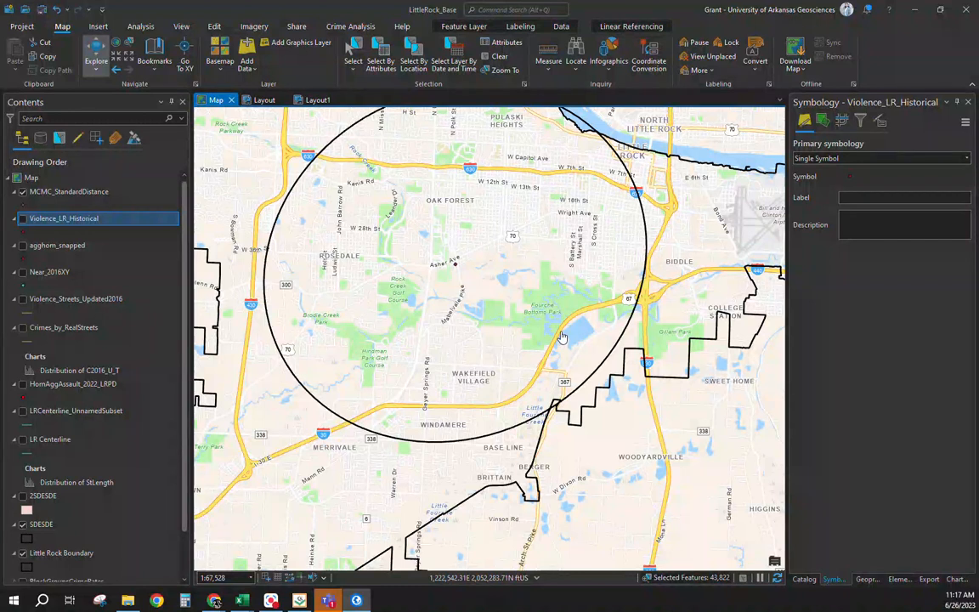
- Show the Violence_LR_Historical points, clear their selection and hide the layer again
click(23, 219)
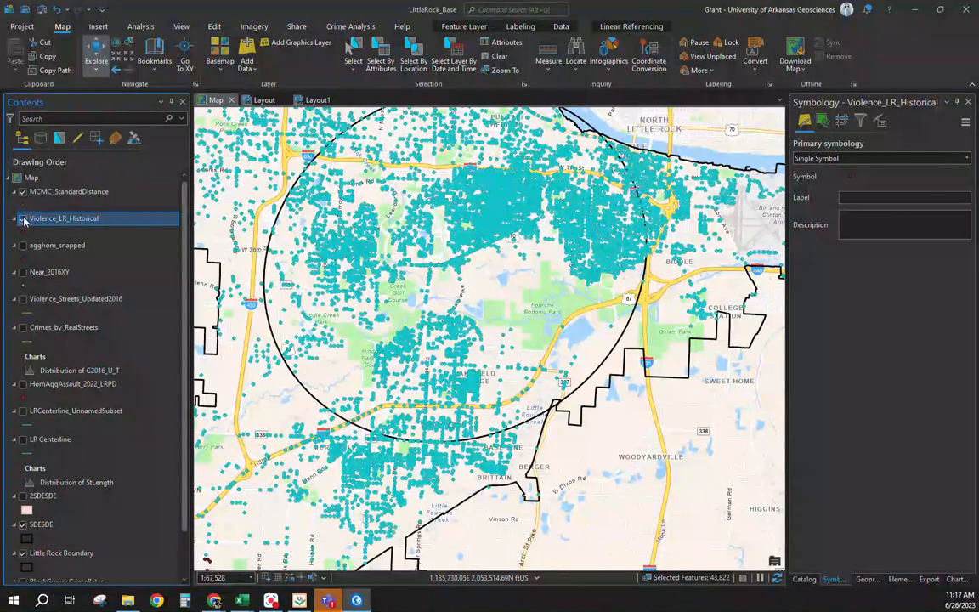
click(490, 57)
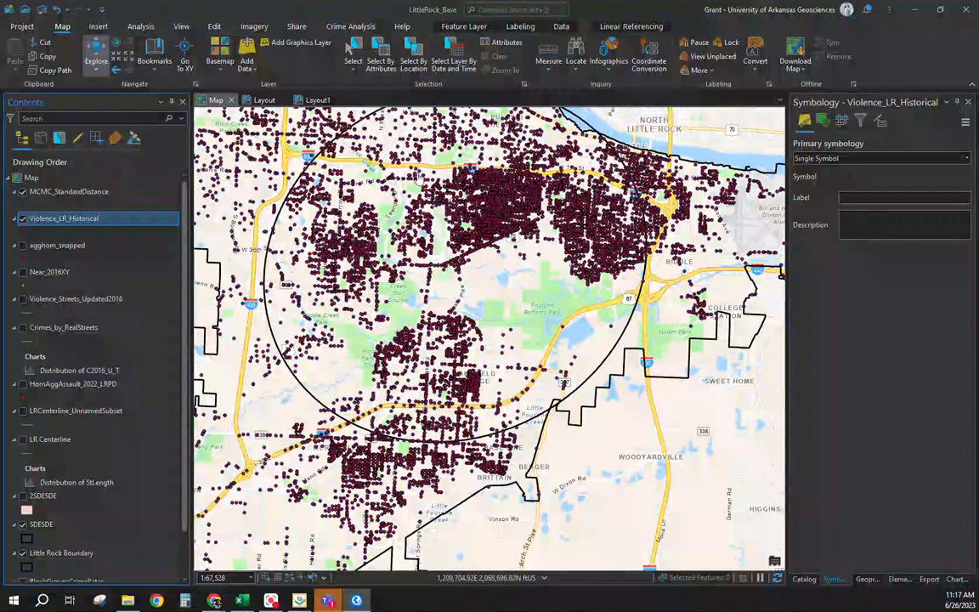
click(23, 219)
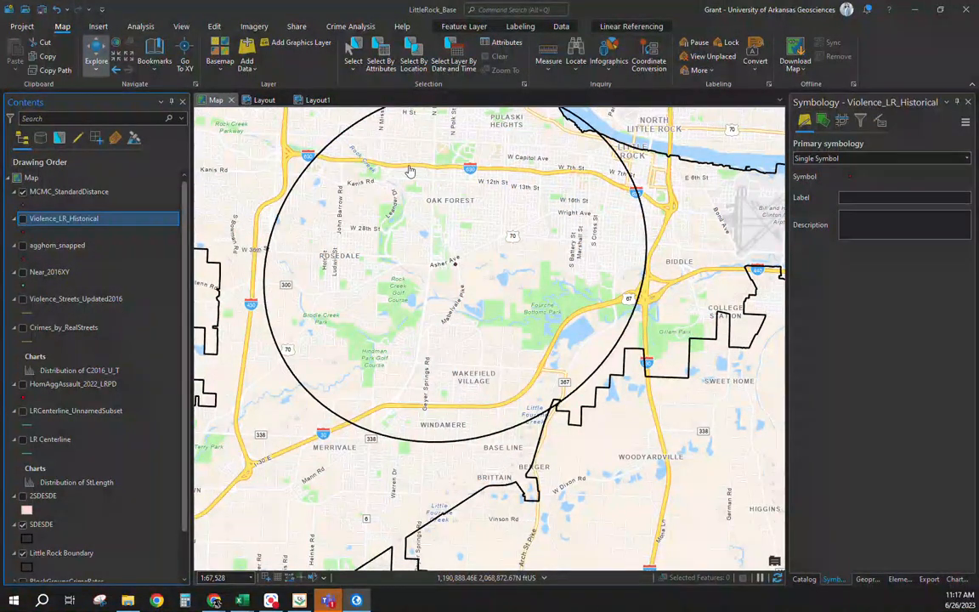
drag(434, 223, 431, 258)
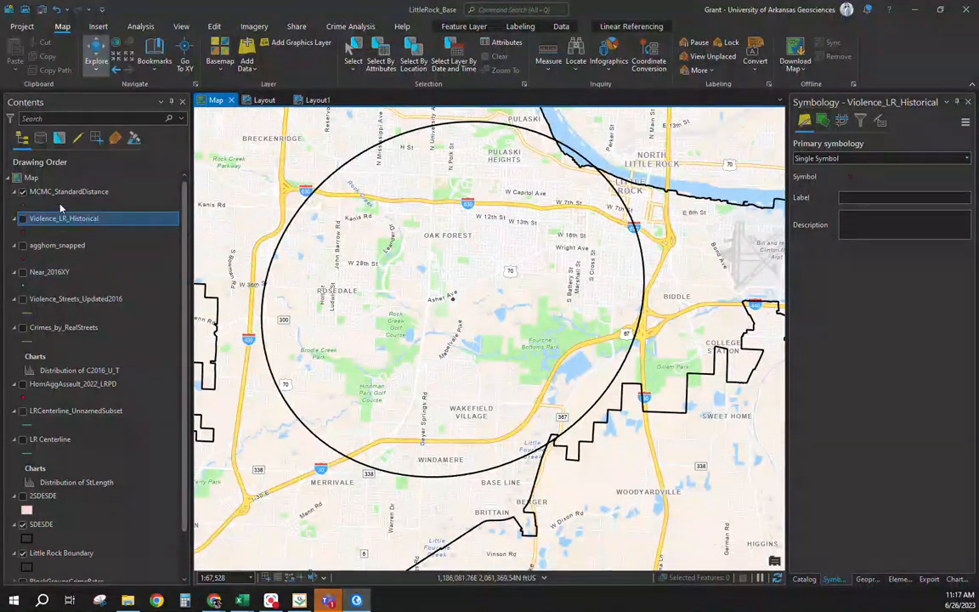
- Add a Double field named area to the SDESDE ellipse's attribute table and save the field changes
right_click(39, 523)
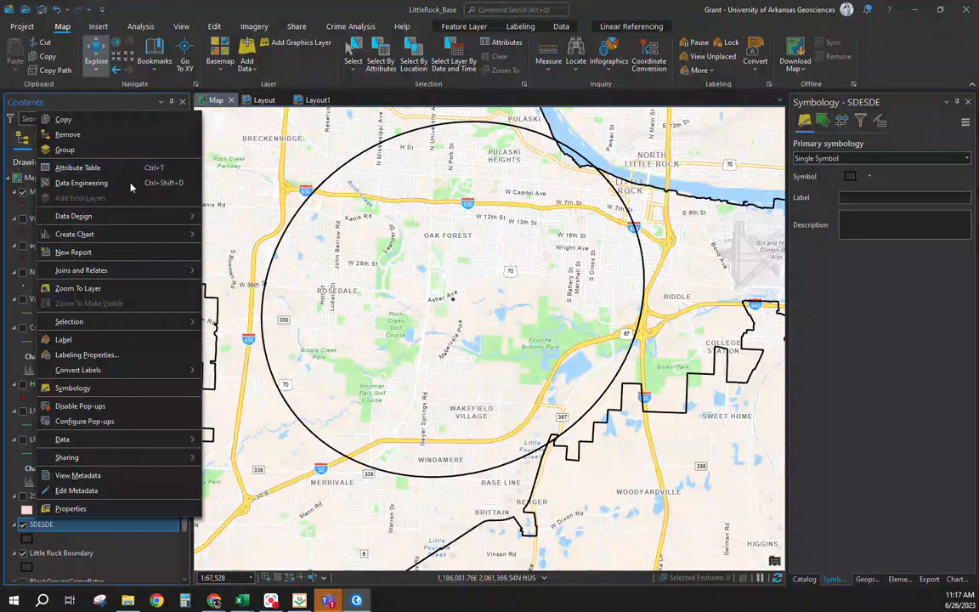
click(123, 168)
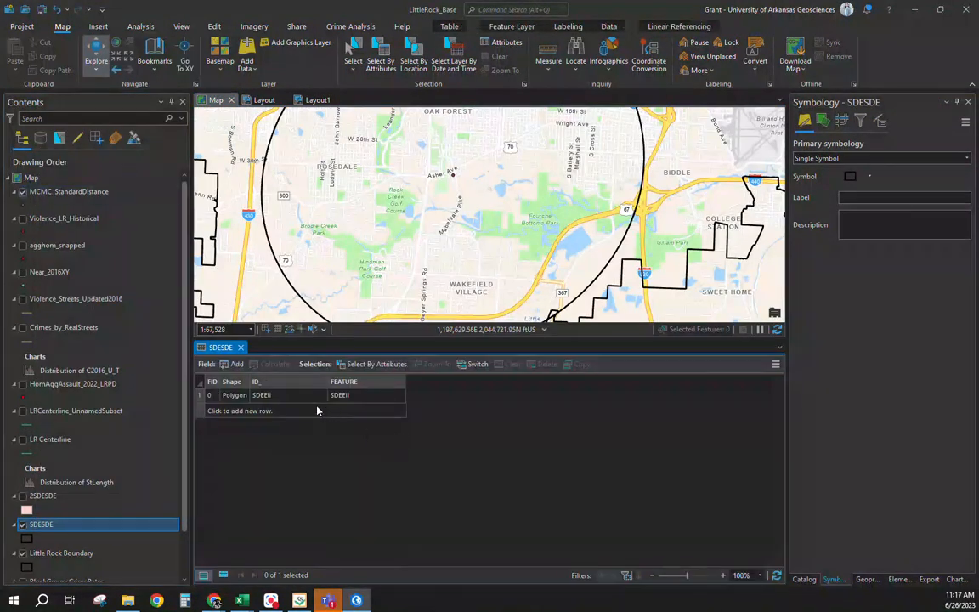
click(236, 364)
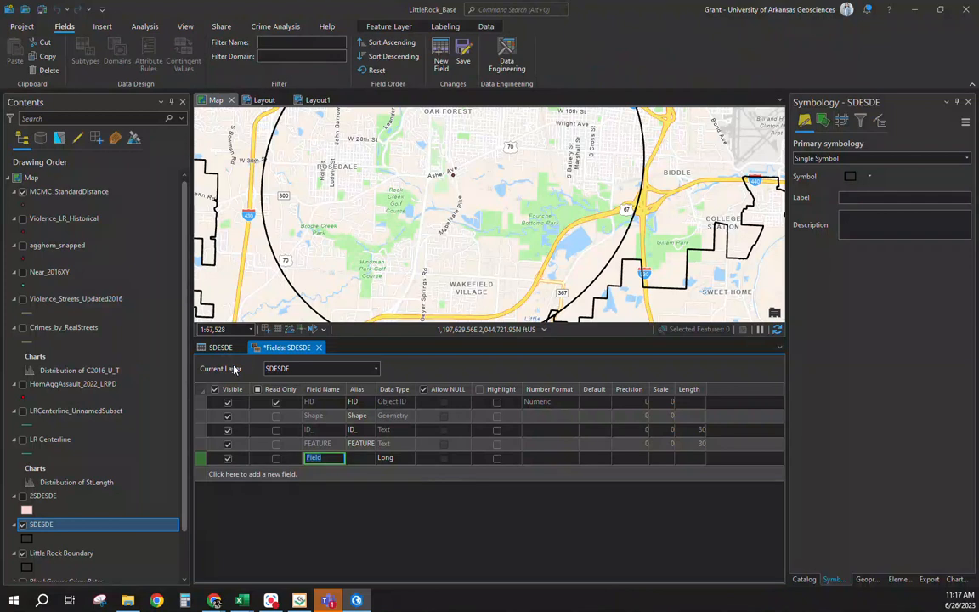
text(area)
key(Tab)
key(Tab)
key(d)
key(Return)
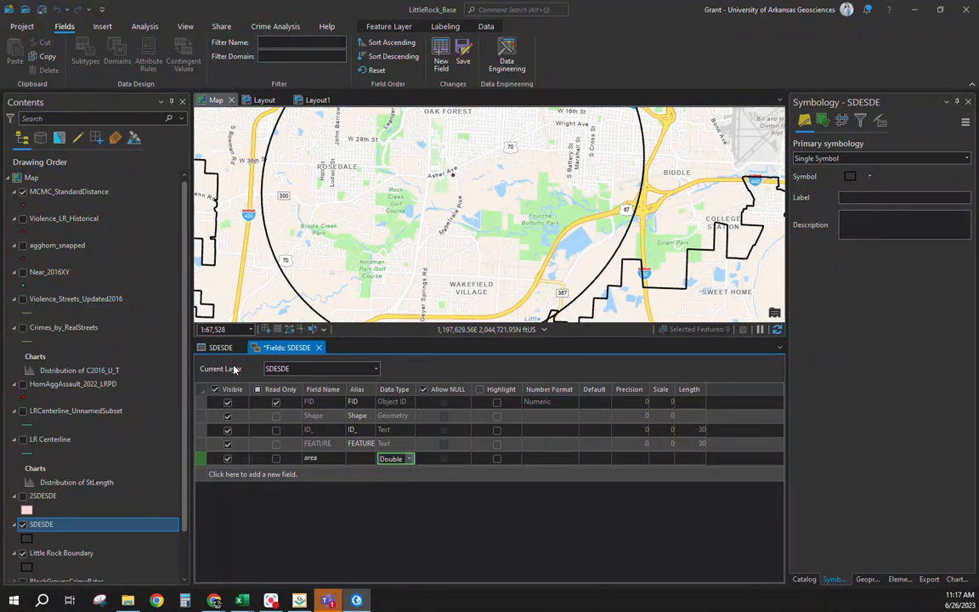
click(462, 57)
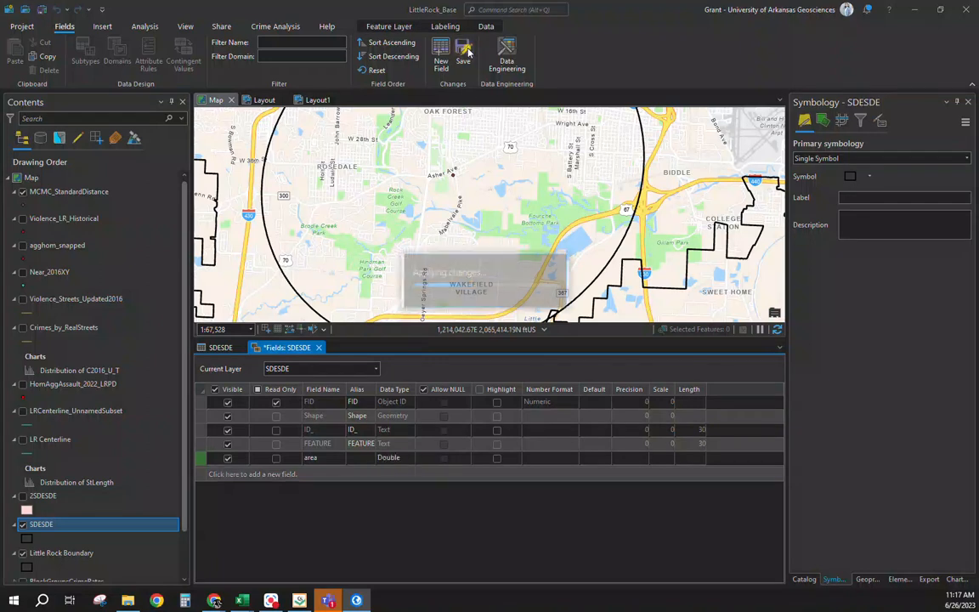
- Close the Fields view and try to calculate SDESDE's area field in Square US Survey Miles using NAD_1983_StatePlane_Arkansas_South_FIPS_0302_Feet
click(316, 347)
right_click(420, 385)
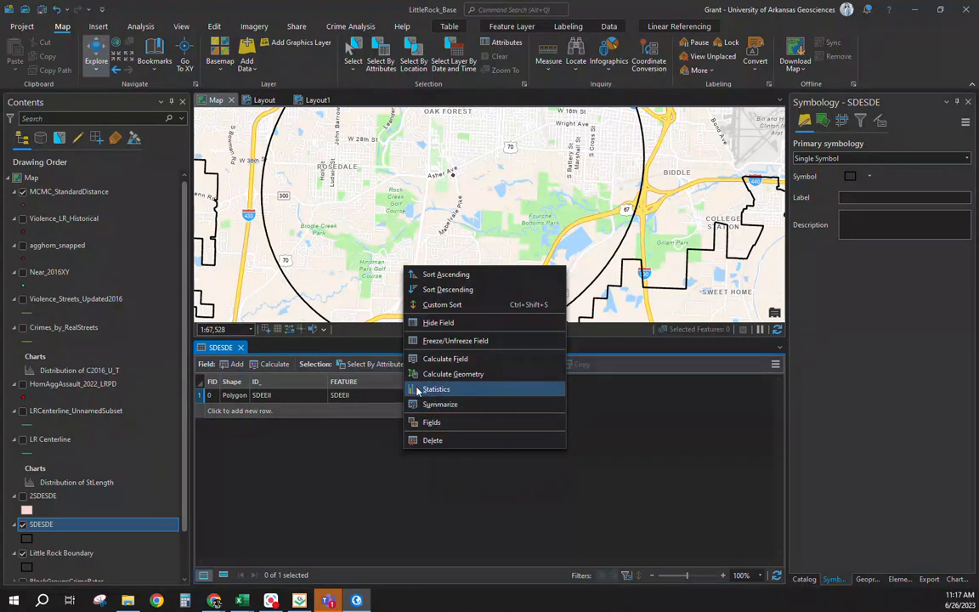
click(451, 375)
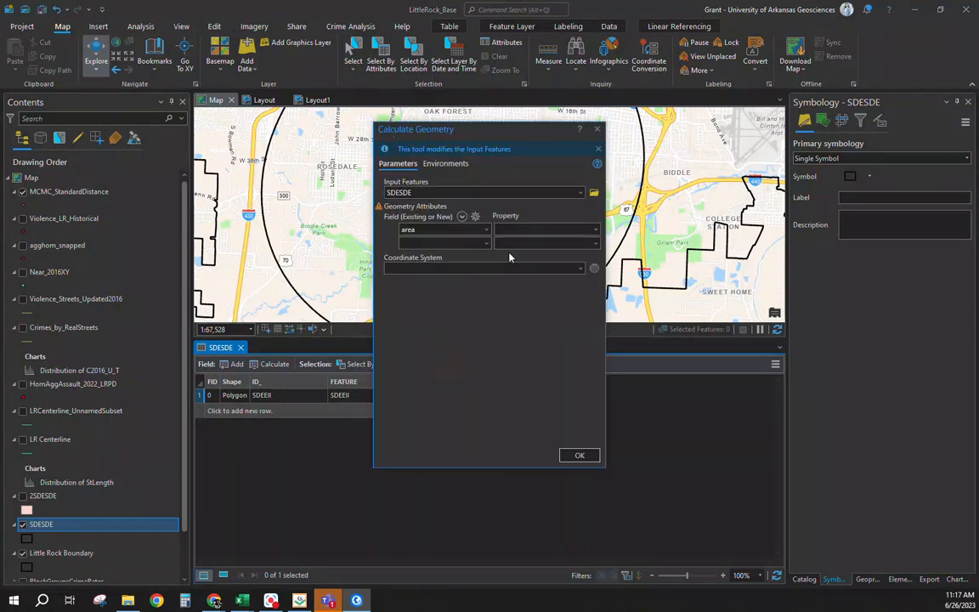
click(595, 230)
click(586, 244)
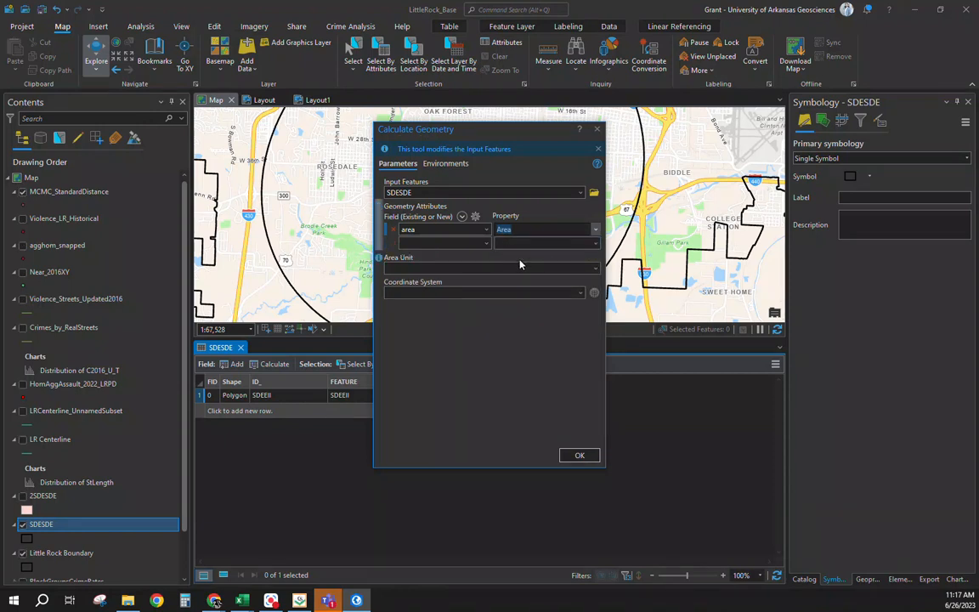
click(579, 293)
click(564, 306)
click(594, 268)
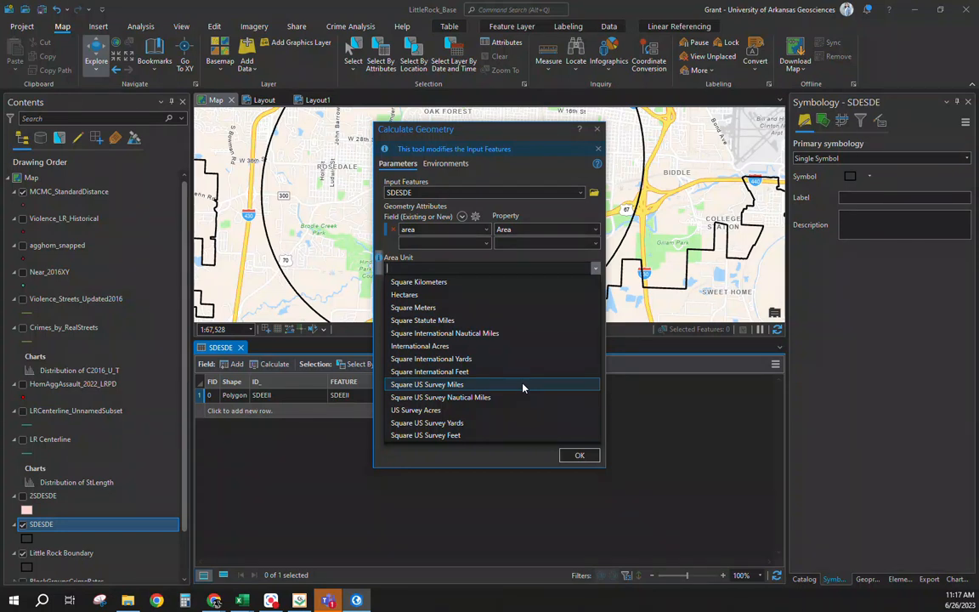
click(444, 384)
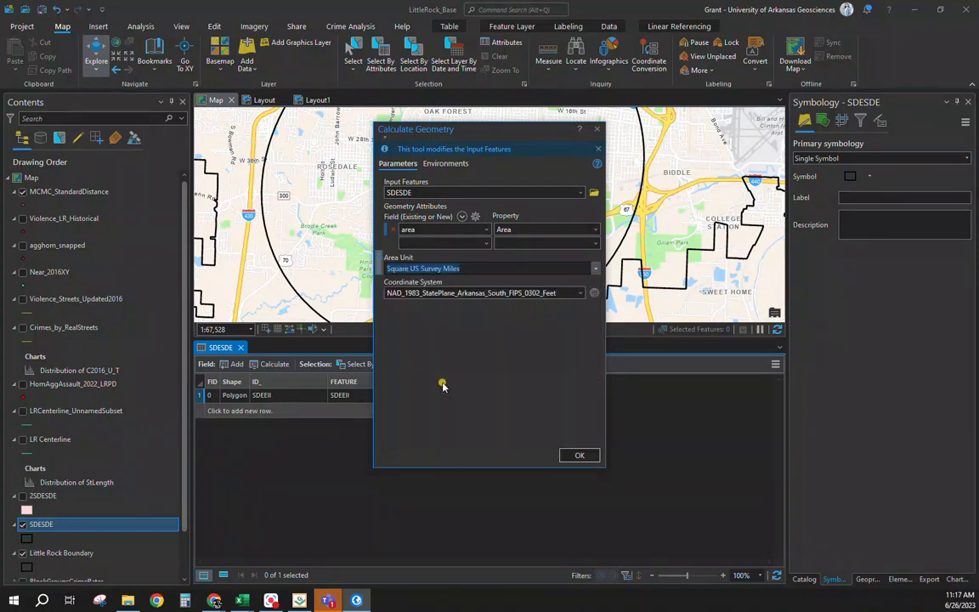
click(579, 455)
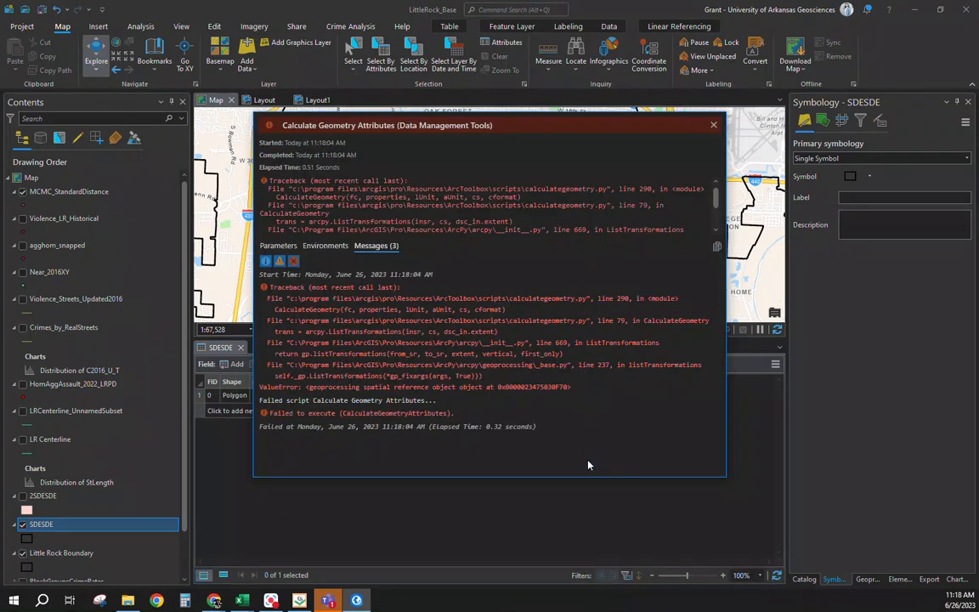
click(714, 126)
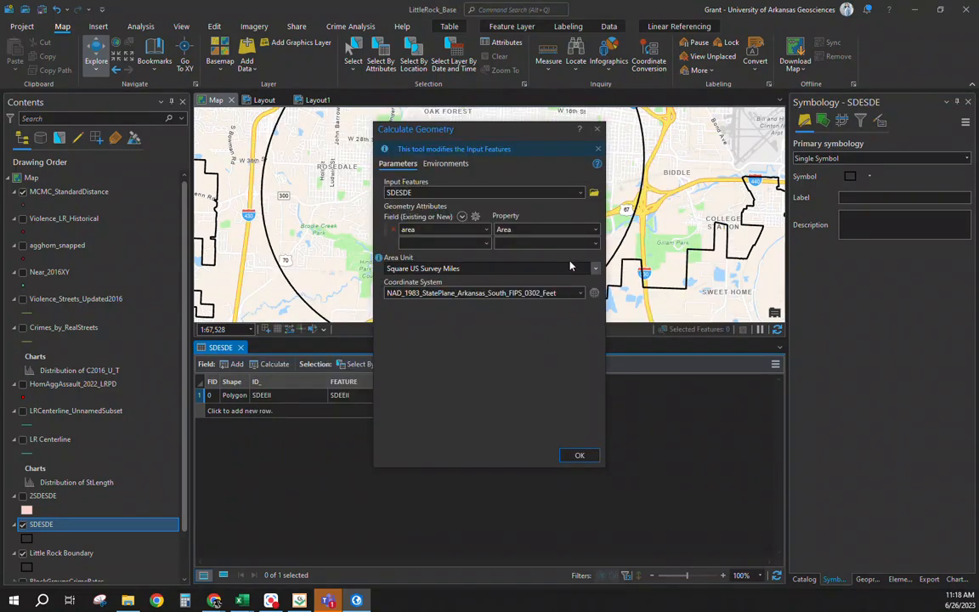
- Try the SDESDE area calculation again with the same settings and close the Calculate Geometry dialog
click(581, 456)
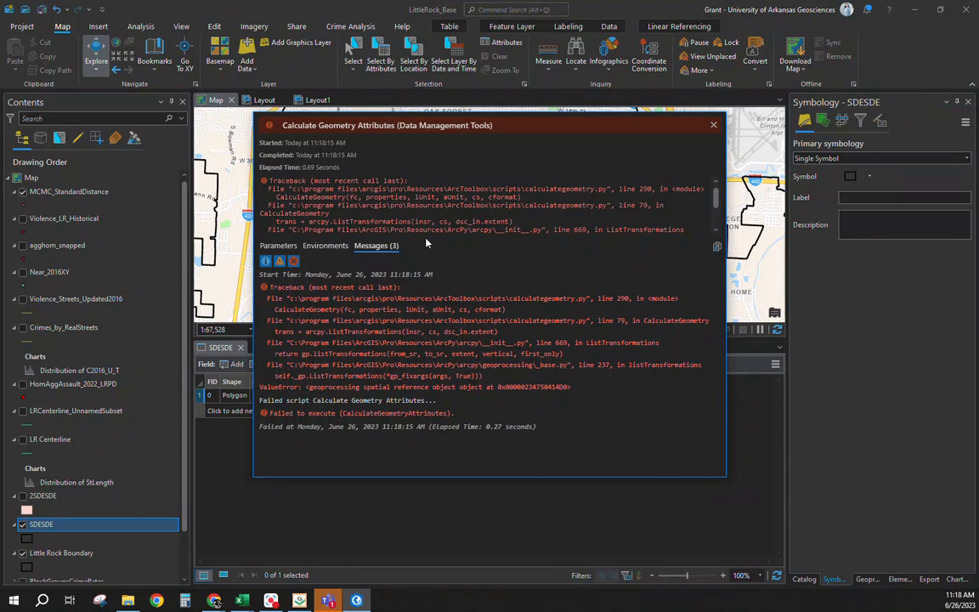
click(713, 126)
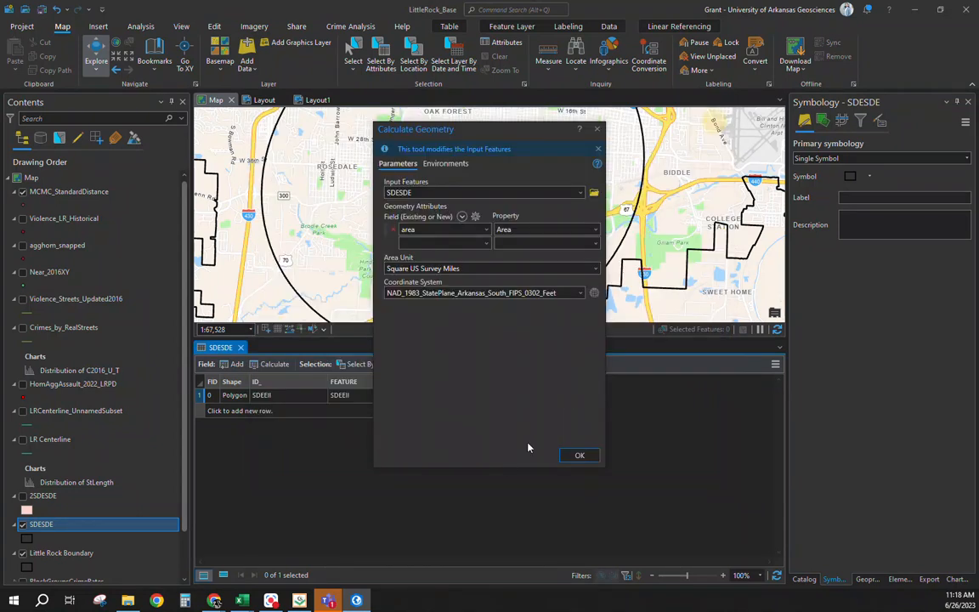
click(598, 129)
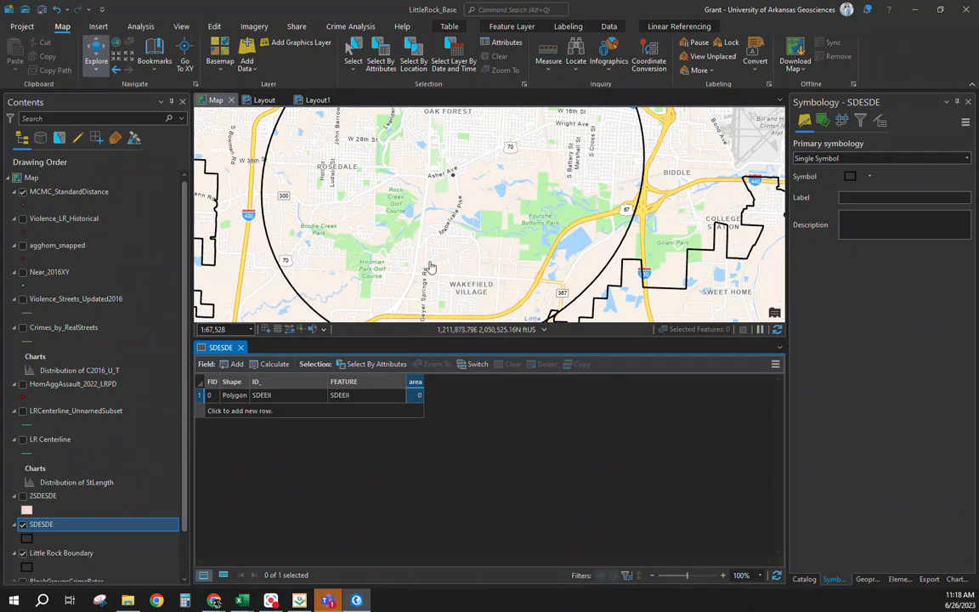
- Export the SDESDE features to a new shapefile named SDE_Area in the SpatialDescriptives folder of ExampleData
click(41, 526)
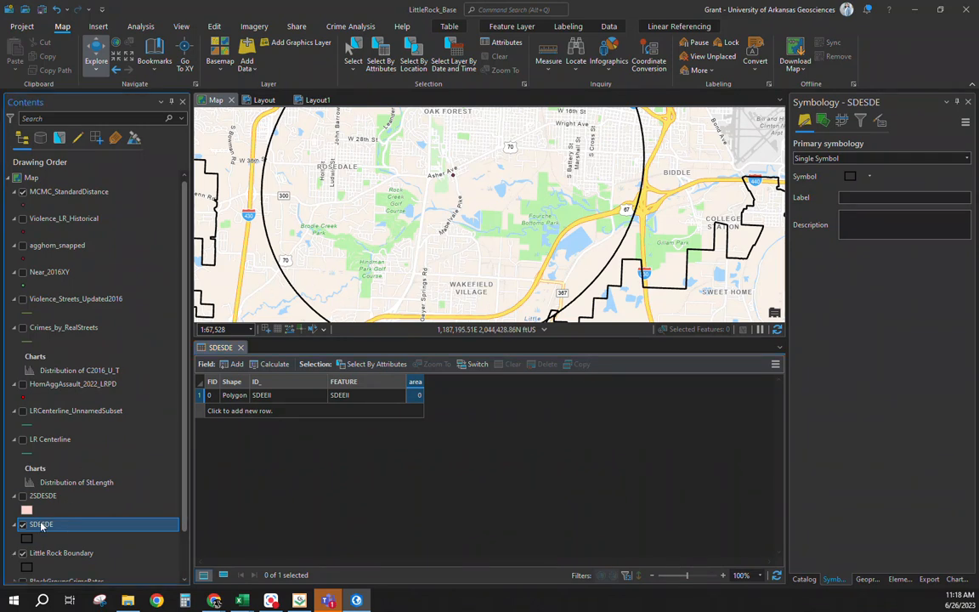
right_click(42, 527)
mouse_move(124, 438)
click(238, 436)
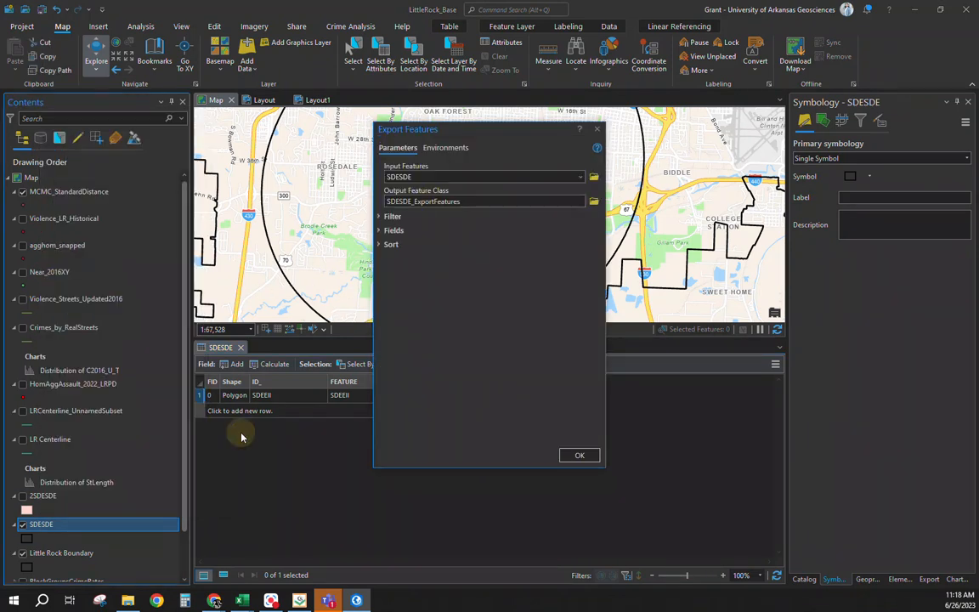
click(593, 201)
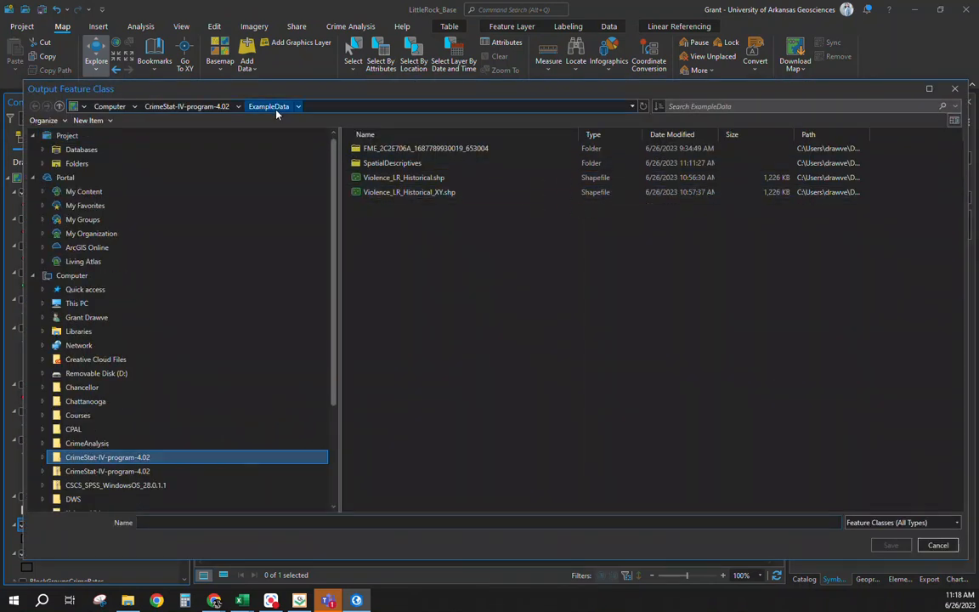
double_click(389, 162)
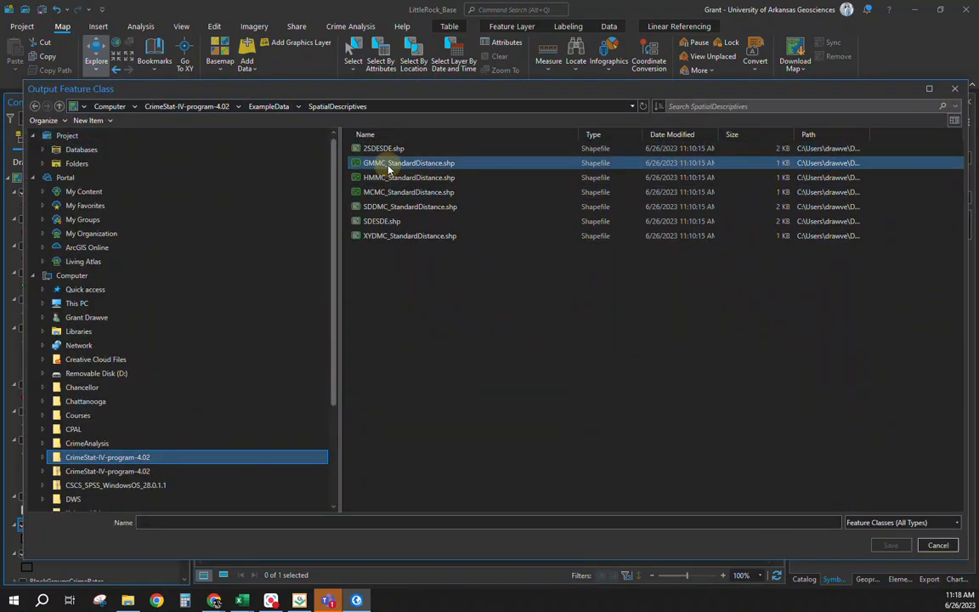
click(456, 518)
text(SDE_Area)
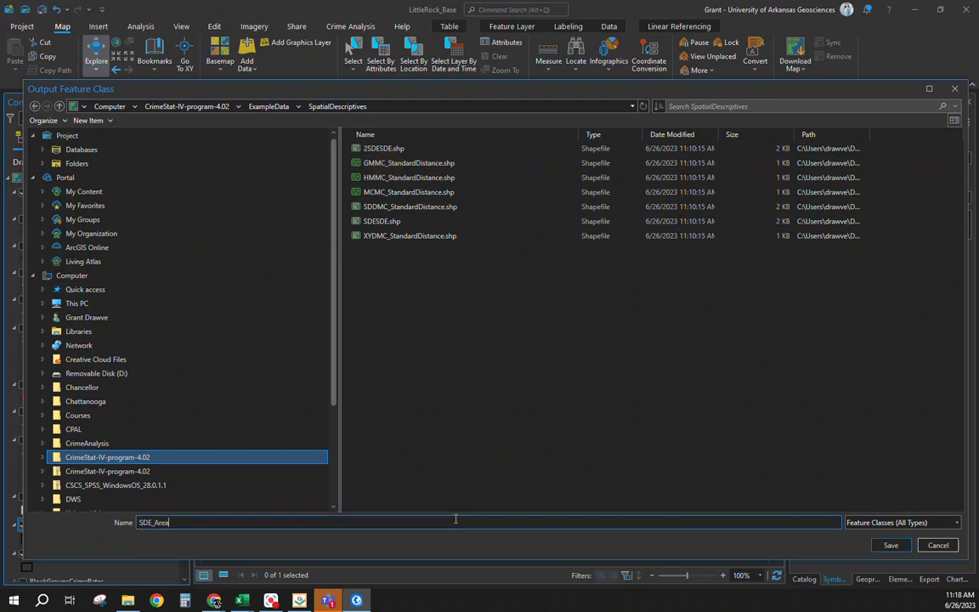
click(891, 546)
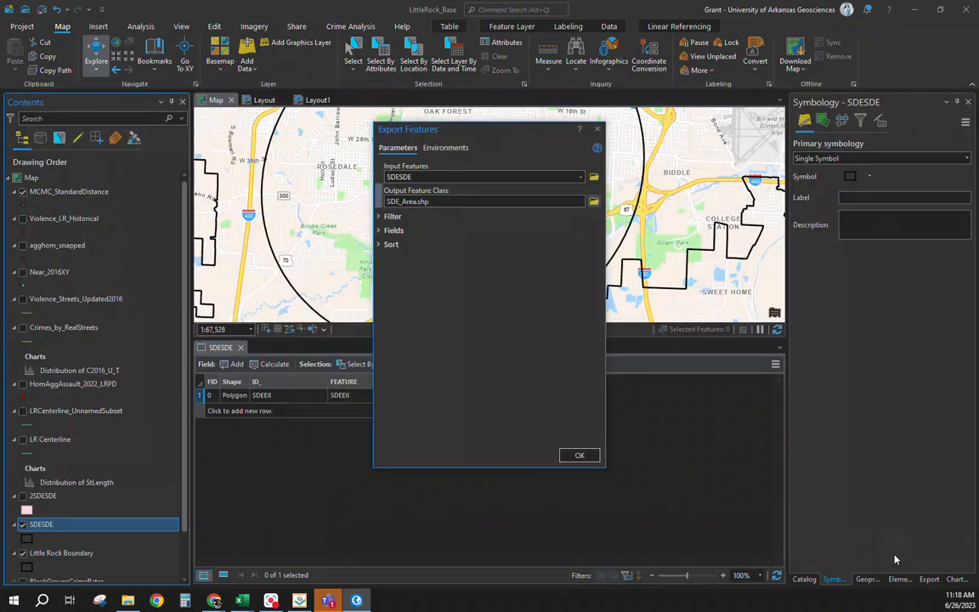
click(578, 458)
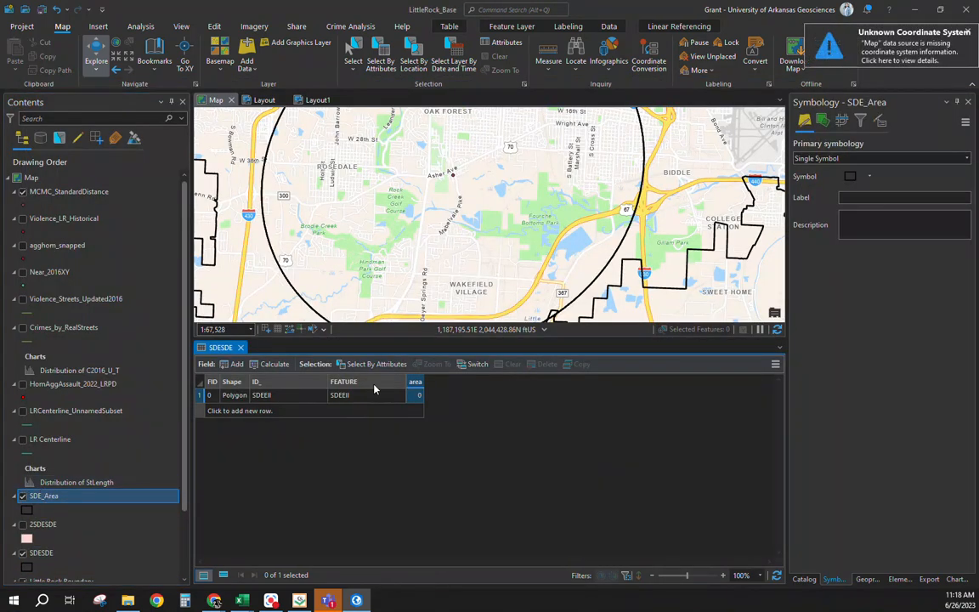
- Close the SDESDE table, hide the SDESDE layer and open the attribute table of SDE_Area
click(241, 347)
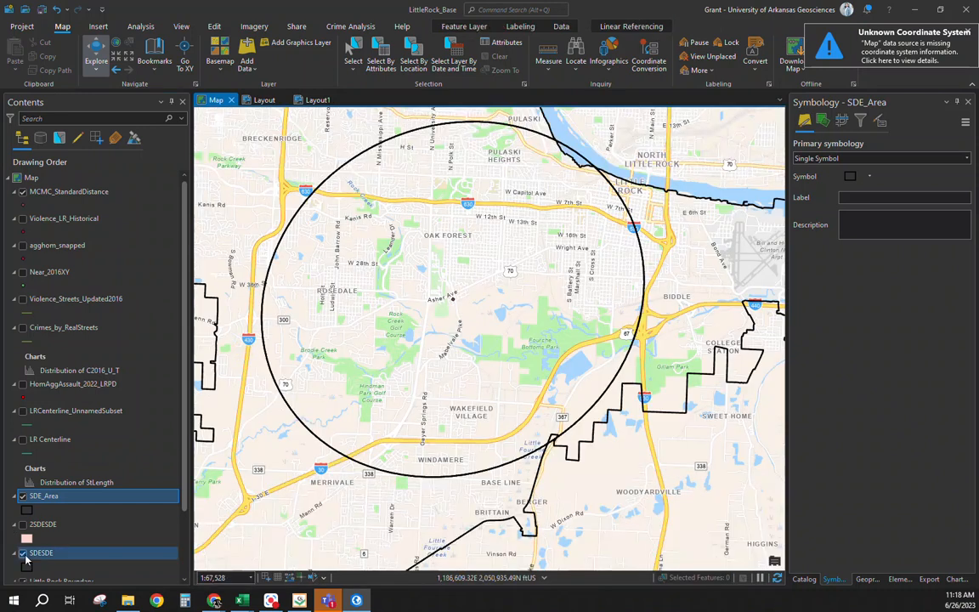
right_click(46, 500)
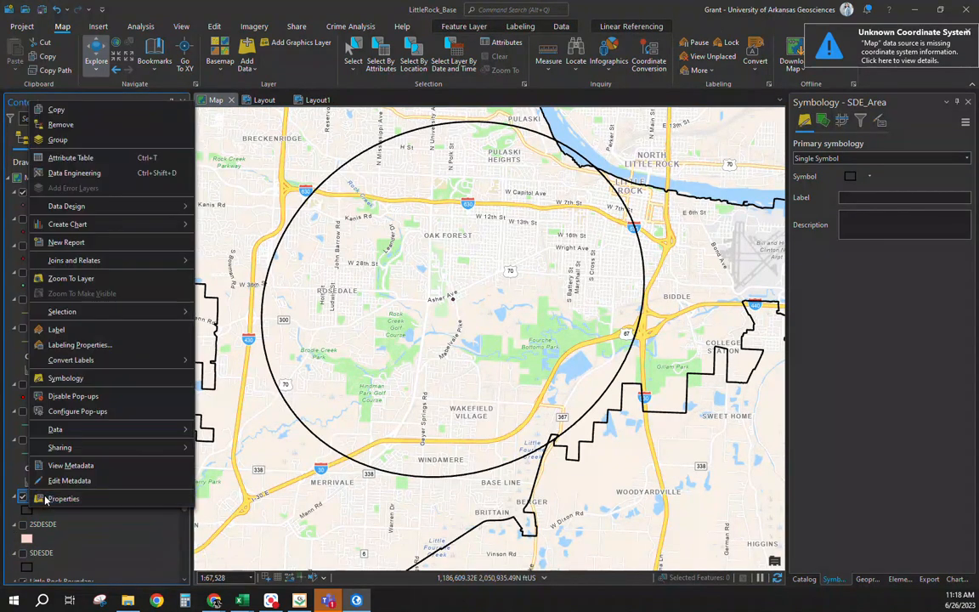
click(82, 142)
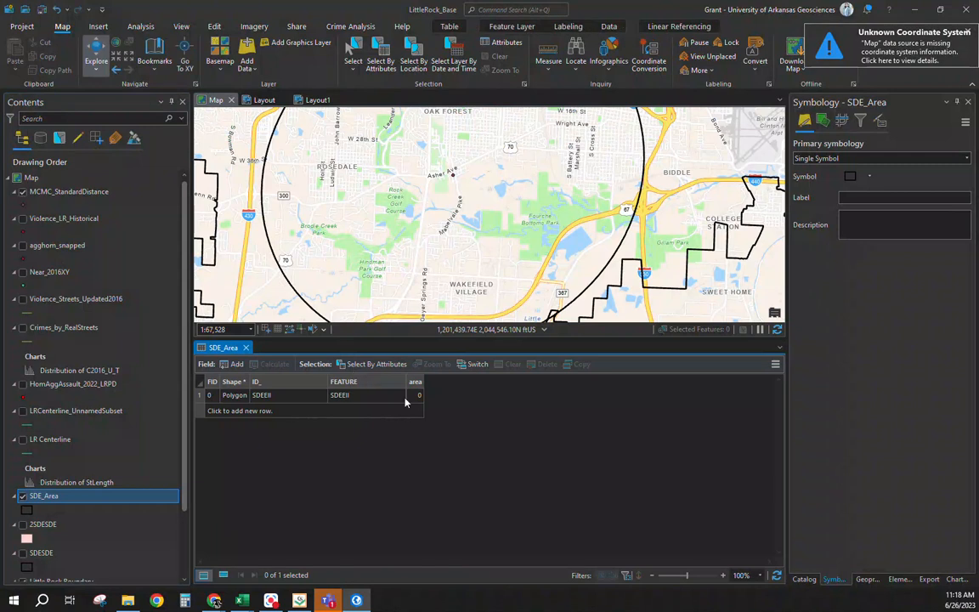
- Try to calculate SDE_Area's area field in Square US Survey Miles using NAD_1983_StatePlane_Arkansas_South_FIPS_0302_Feet, and close the dialog
right_click(413, 383)
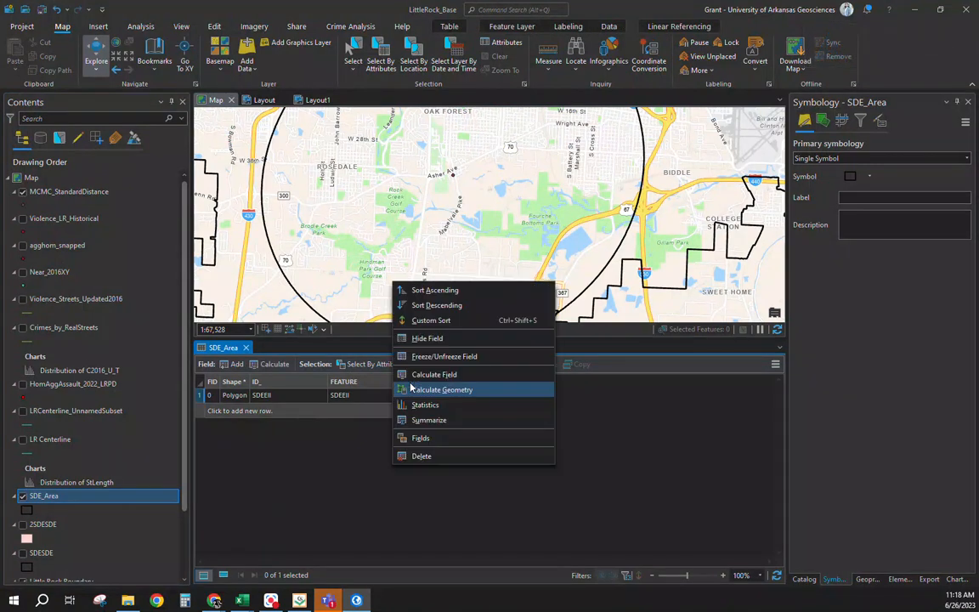
click(412, 390)
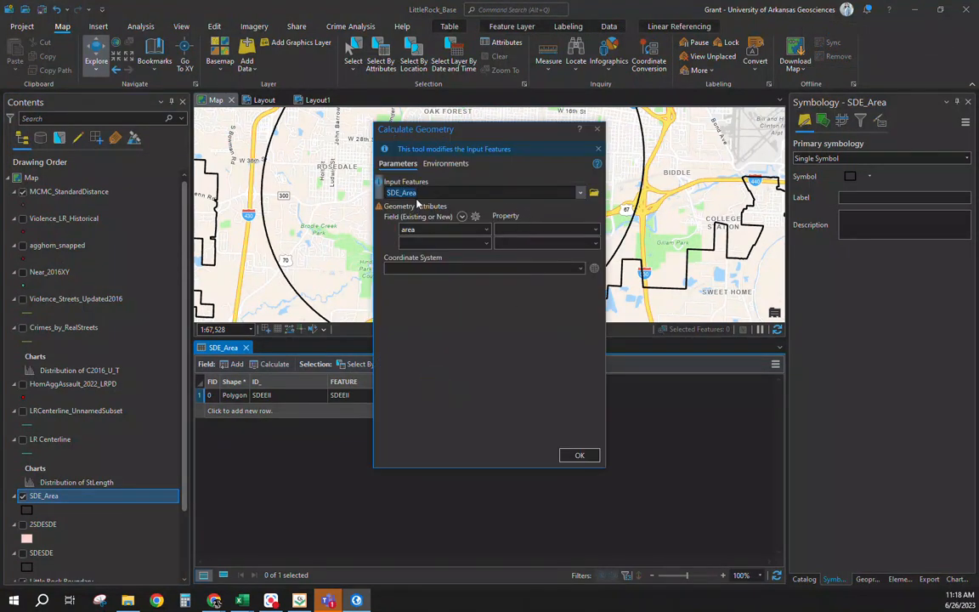
click(594, 229)
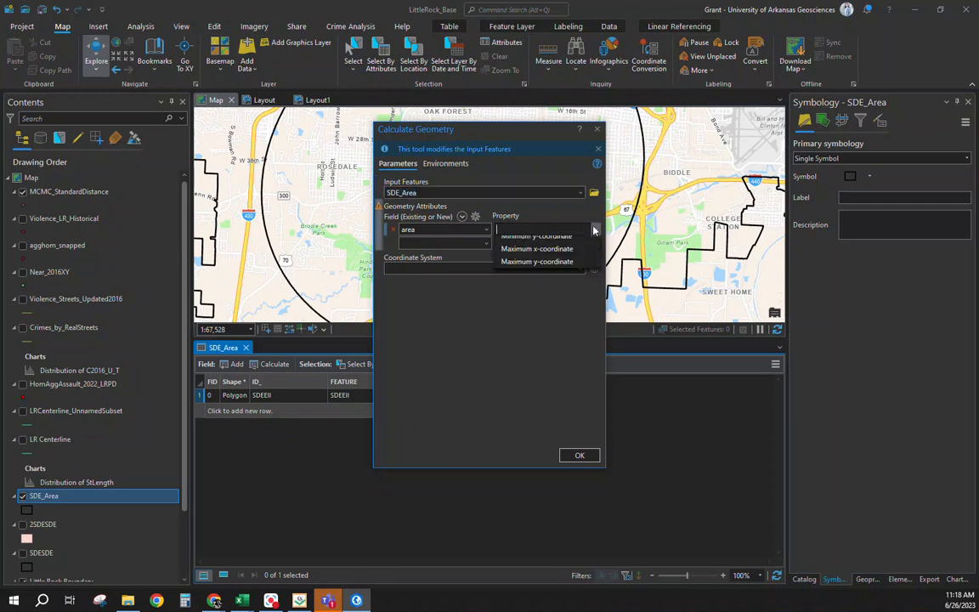
click(535, 243)
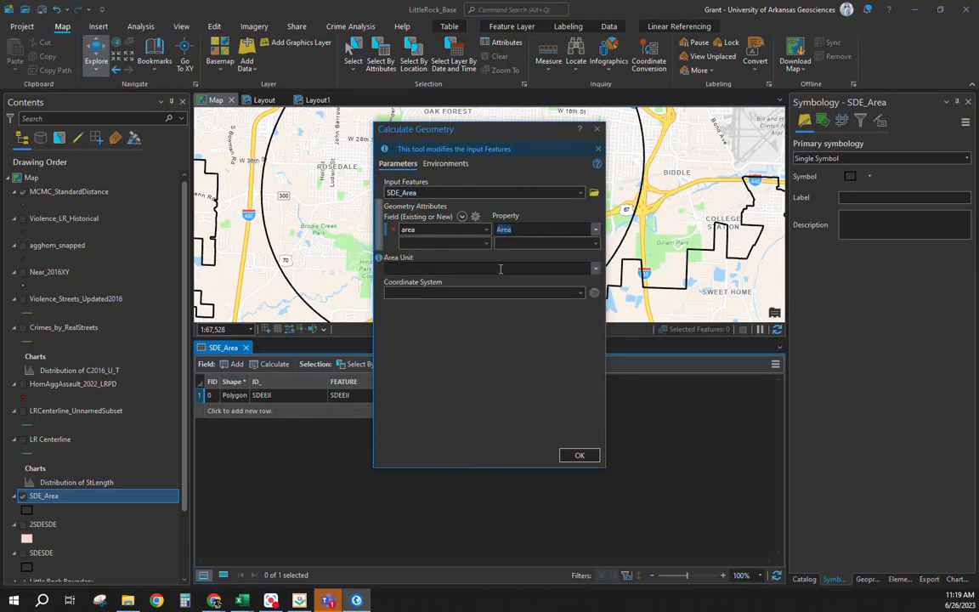
click(597, 269)
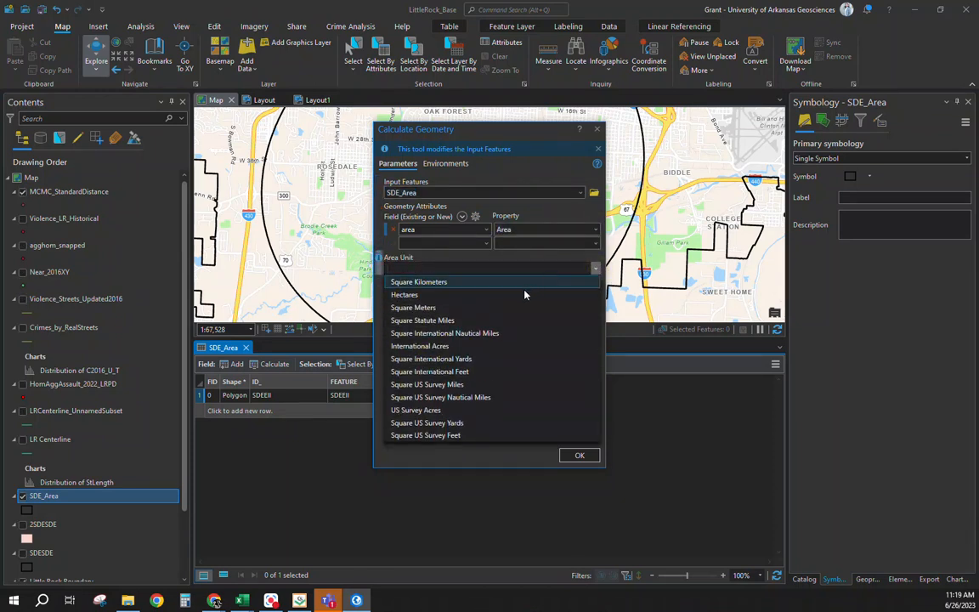
click(439, 389)
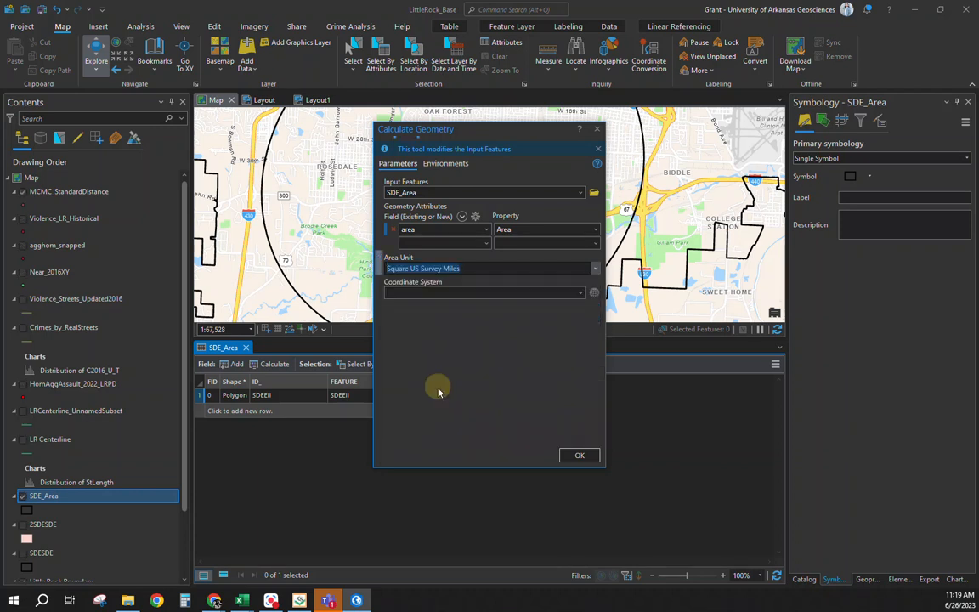
click(579, 293)
click(563, 305)
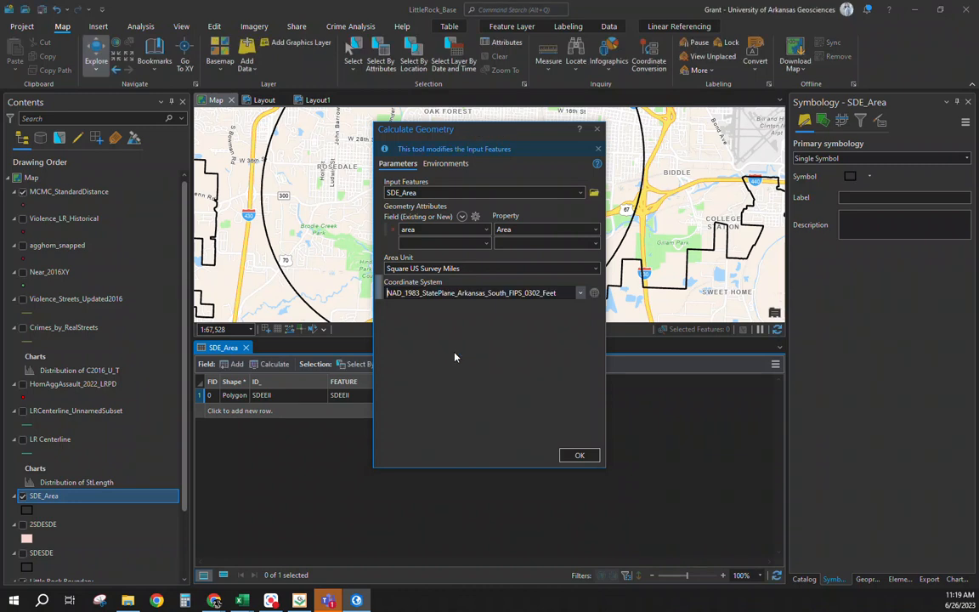
click(579, 456)
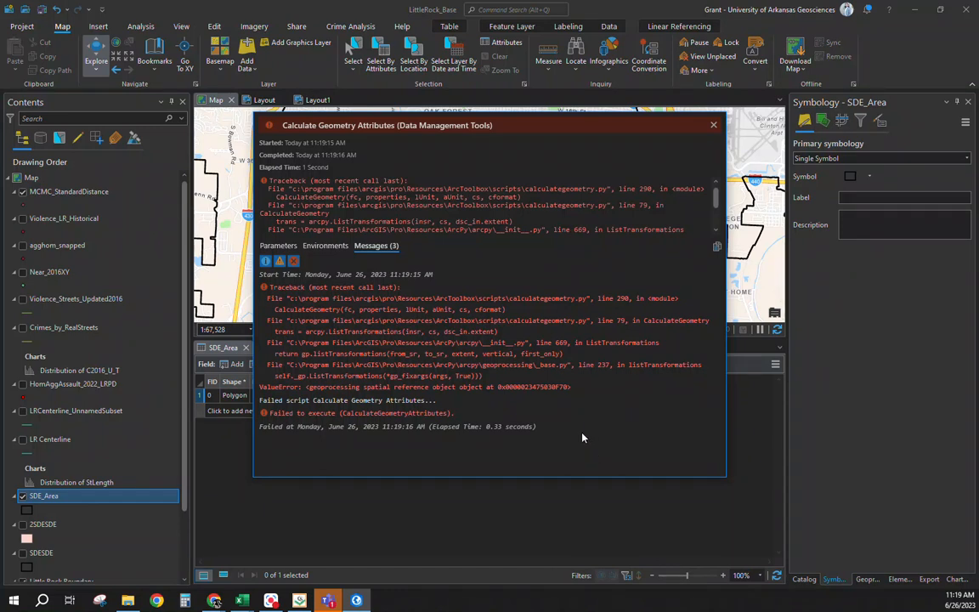
click(714, 125)
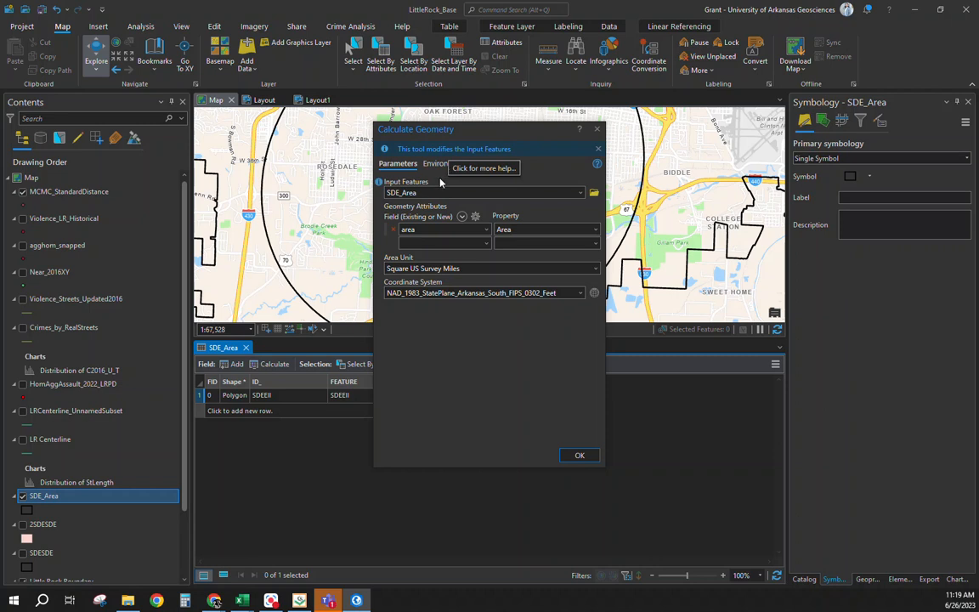
click(579, 455)
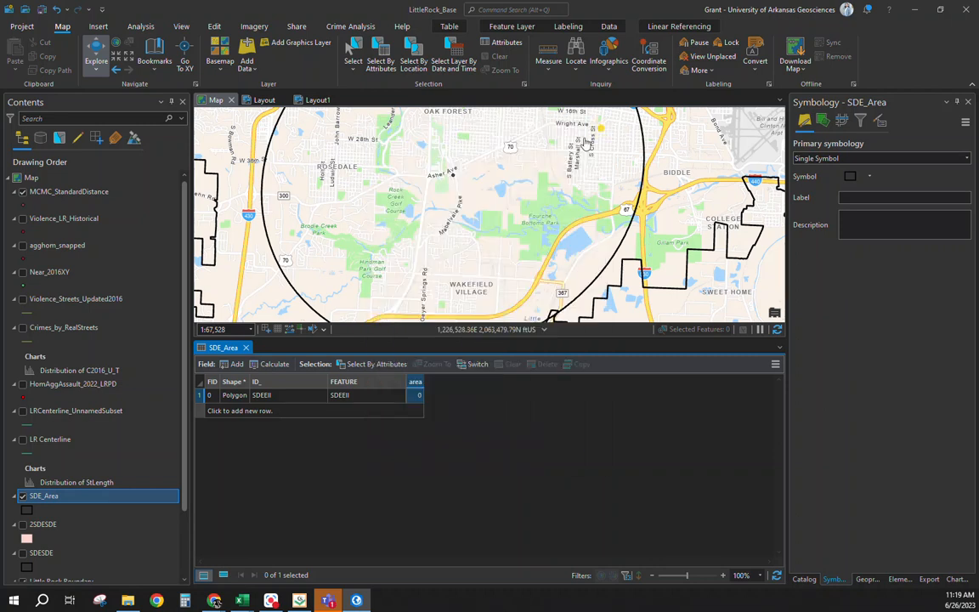
- Inspect SDE_Area's spatial reference in its source properties, then close the properties without choosing another data source
right_click(38, 496)
click(68, 425)
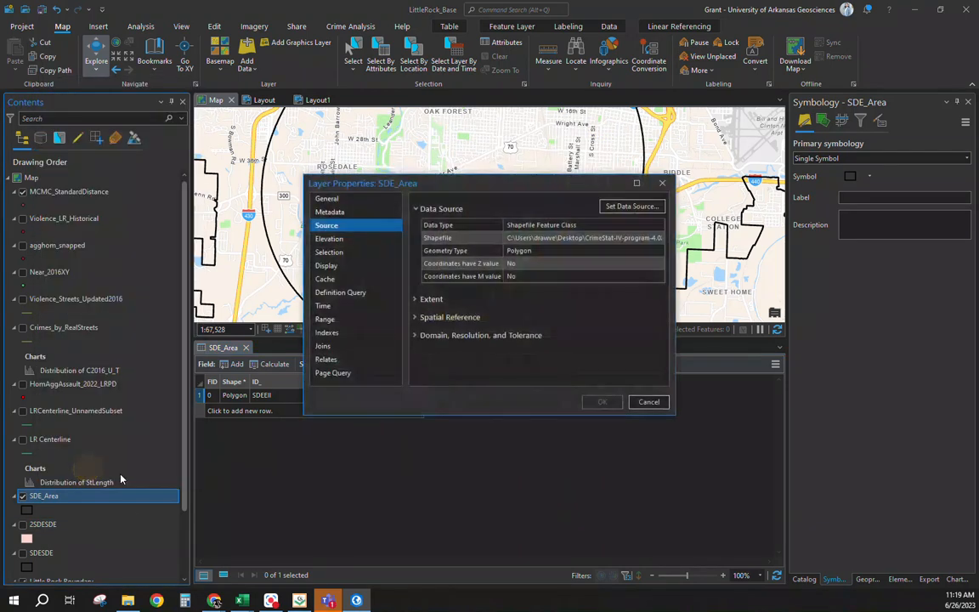
click(439, 318)
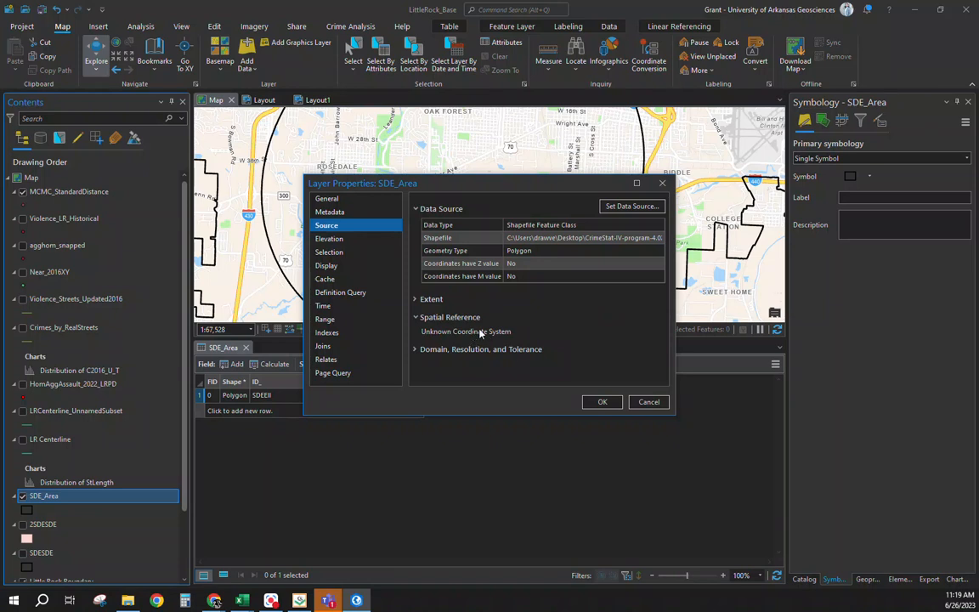
click(633, 207)
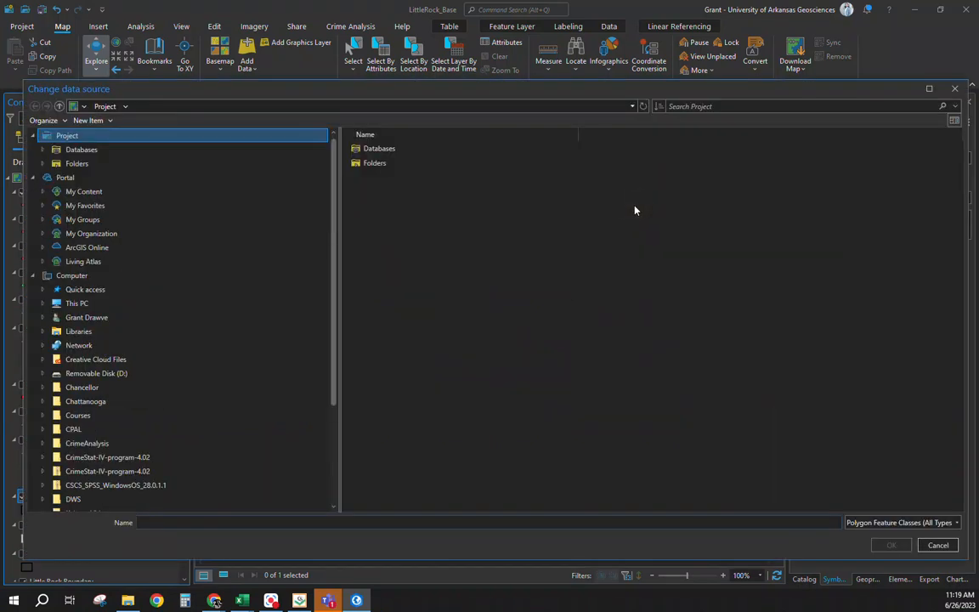
click(954, 88)
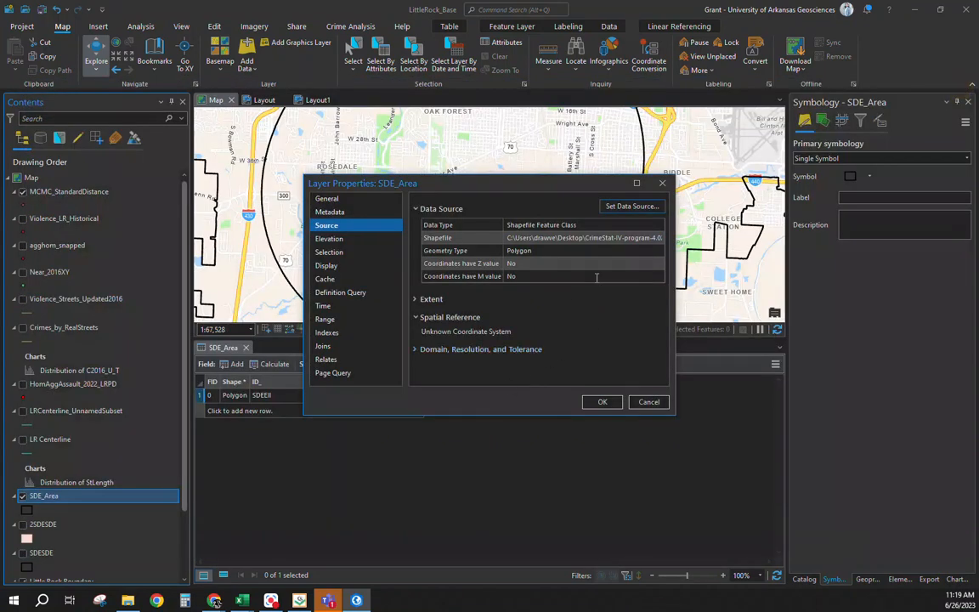
click(662, 183)
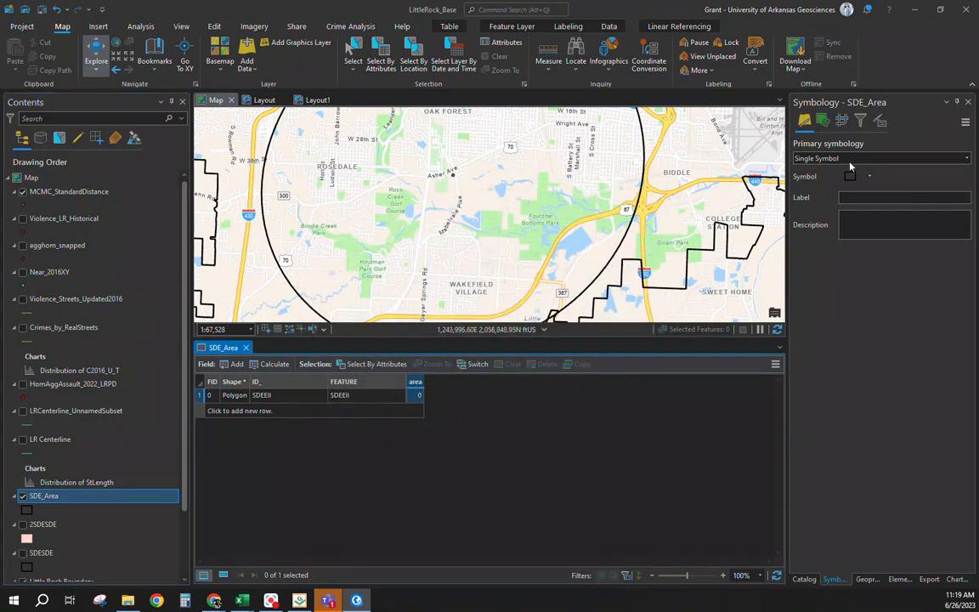
- Search the geoprocessing tools for project and open the Project data management tool
click(867, 579)
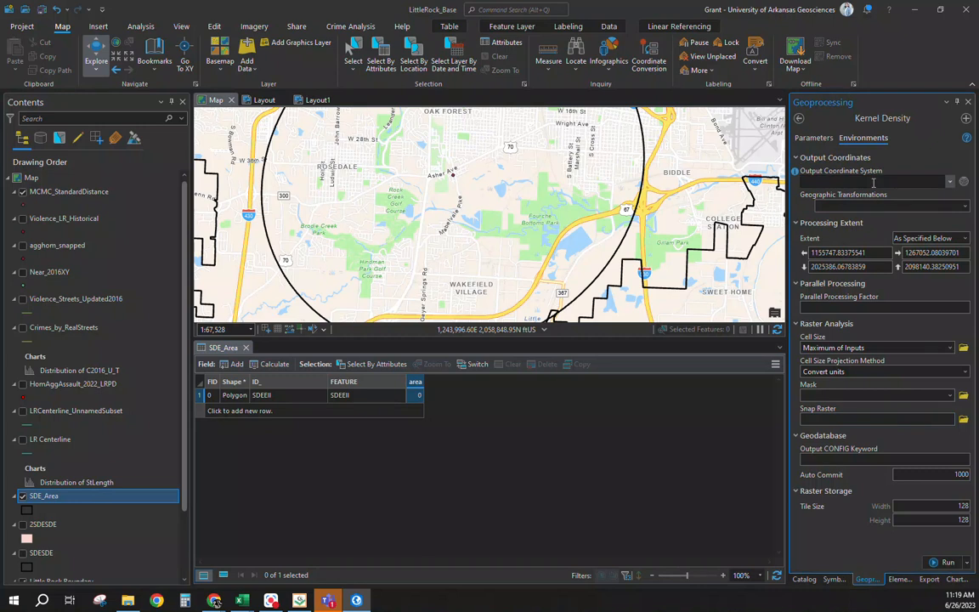
click(799, 119)
click(799, 119)
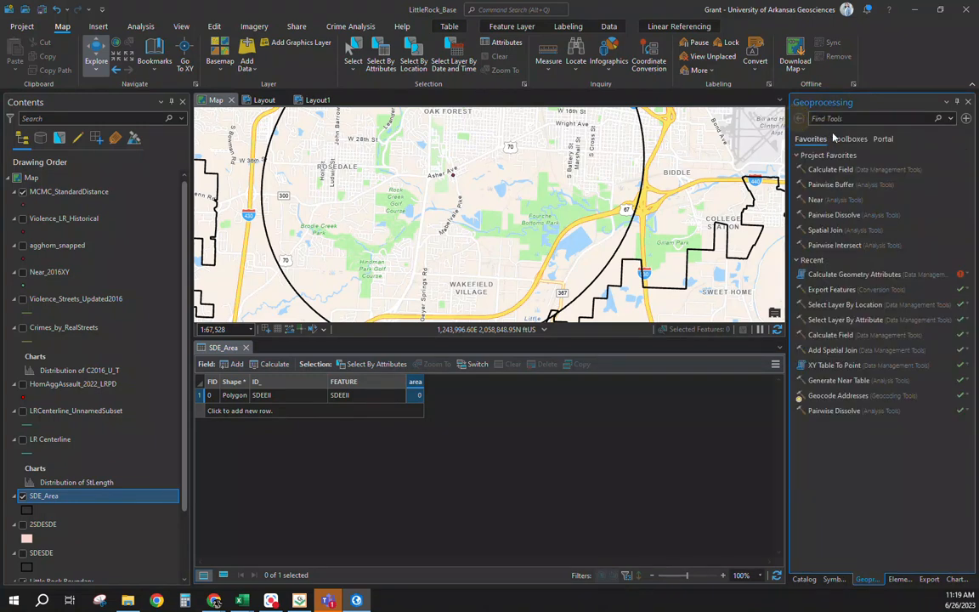
click(838, 119)
text(pioject)
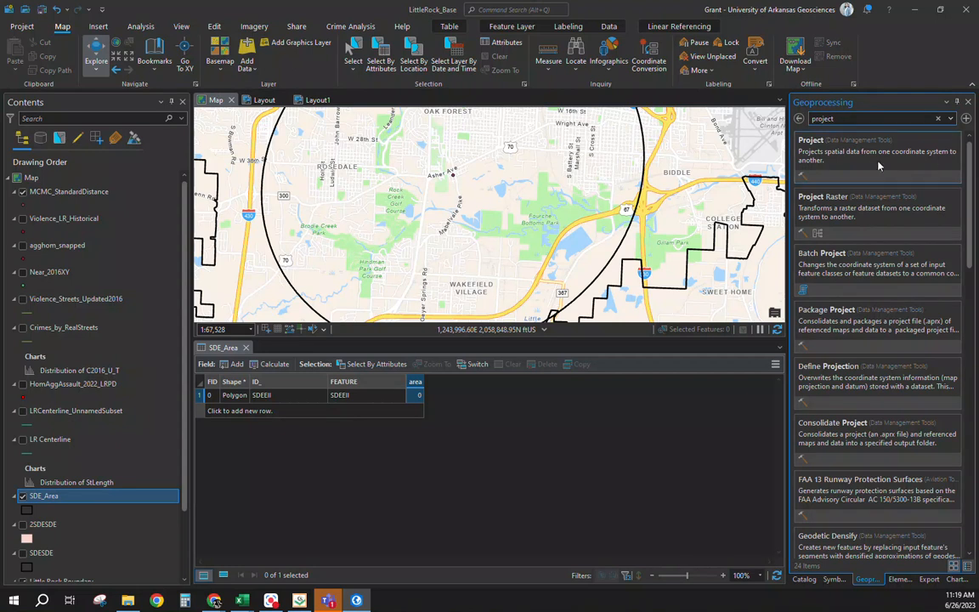
click(846, 165)
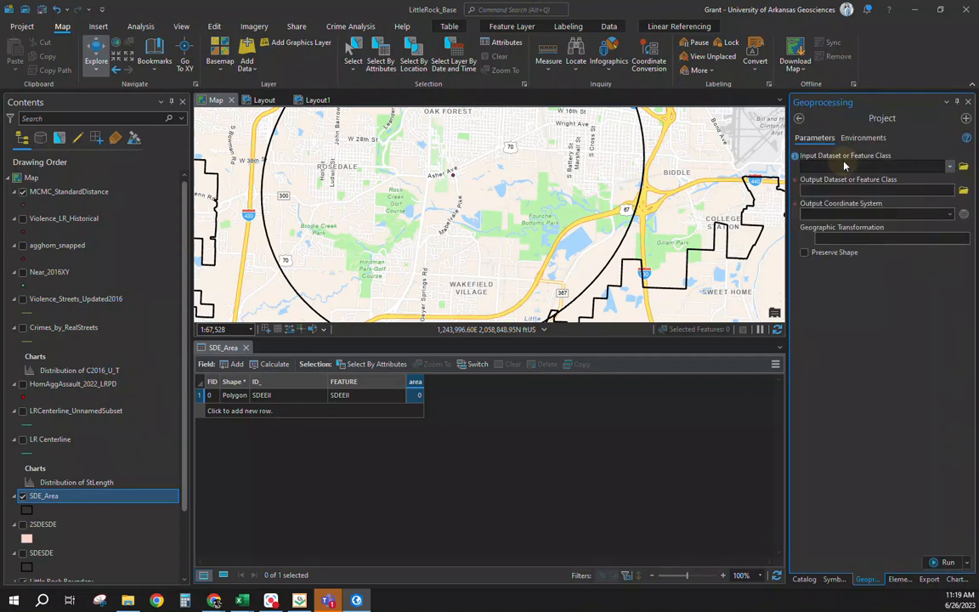
- Project SDE_Area to NAD_1983_StatePlane_Arkansas_South_FIPS_0302_Feet, using the current map's coordinate system as the input coordinate system
click(952, 167)
click(876, 295)
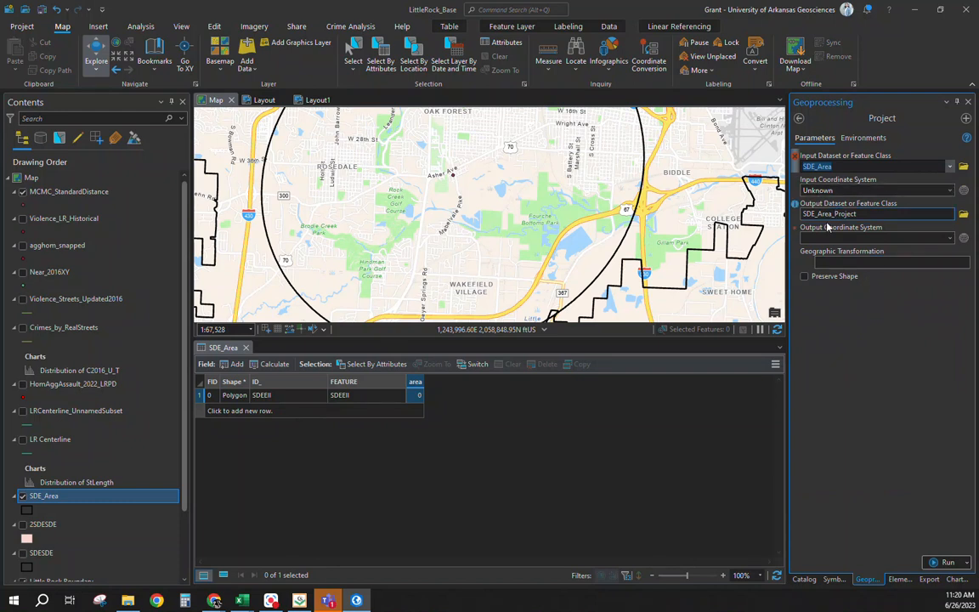
click(951, 239)
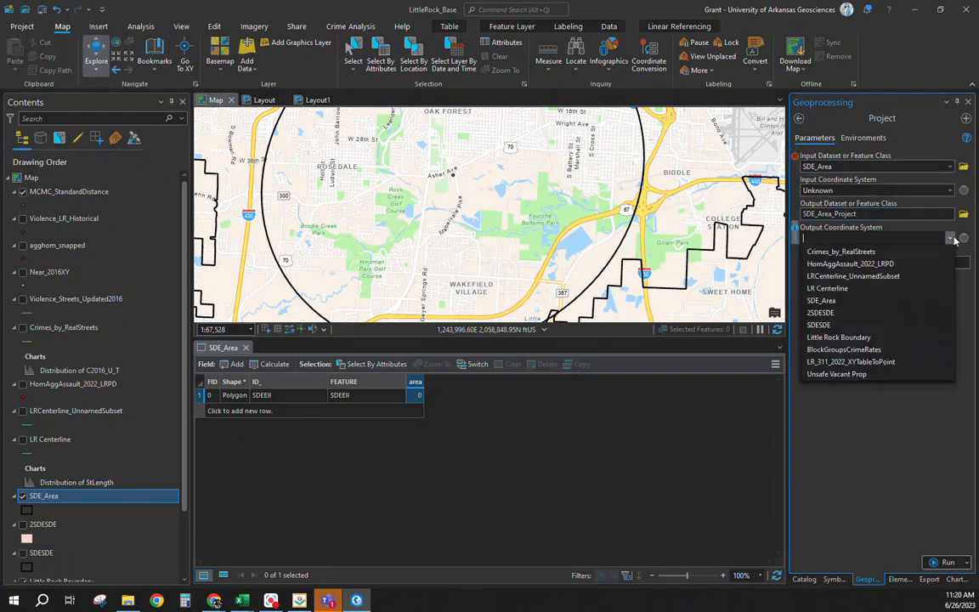
click(915, 256)
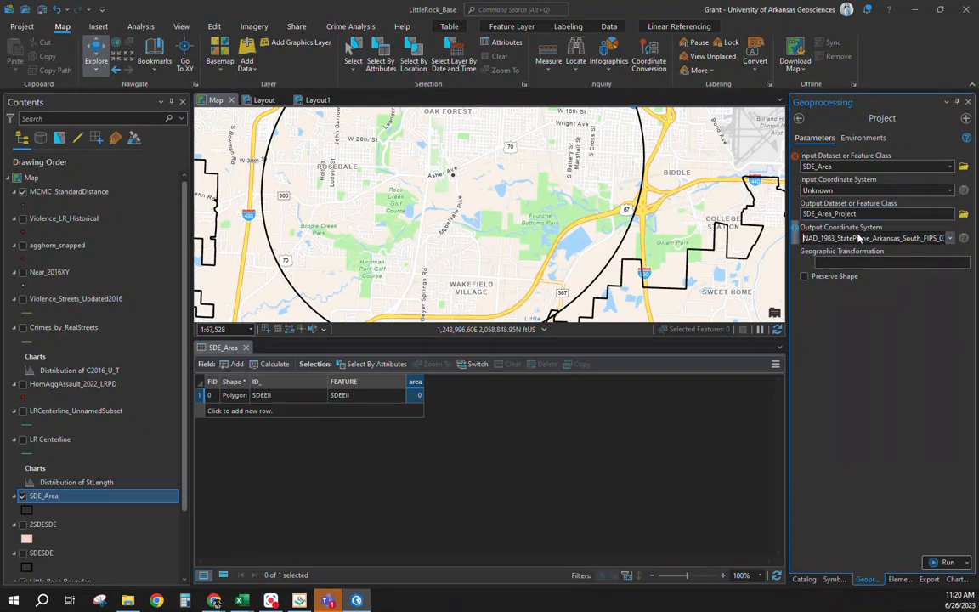
click(935, 562)
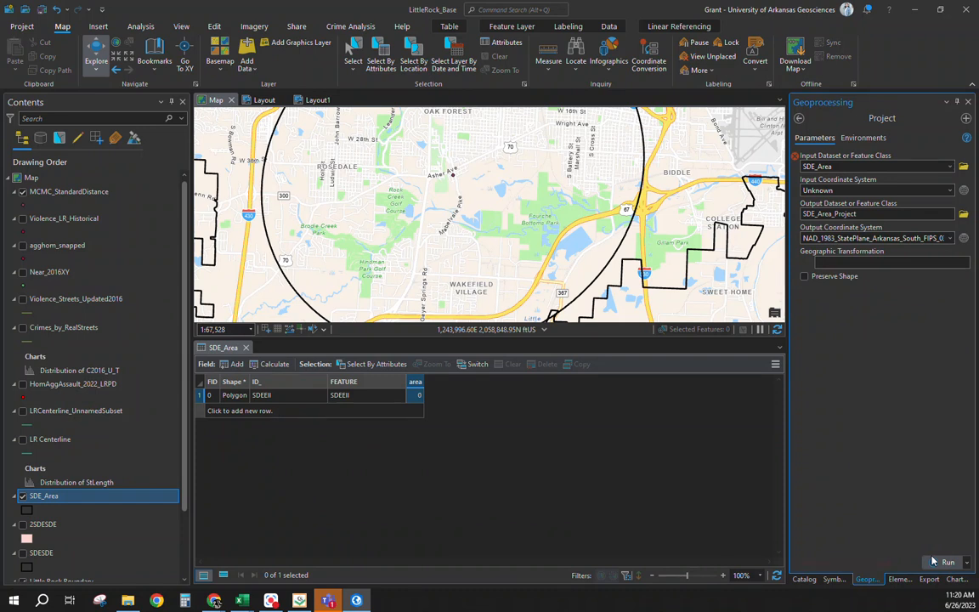
click(860, 166)
mouse_move(796, 156)
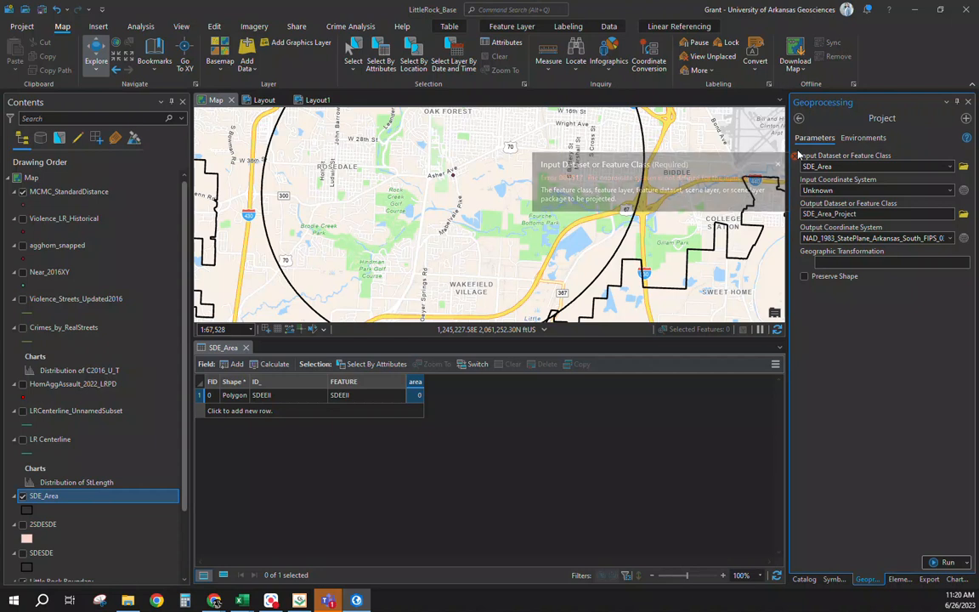
click(950, 190)
click(837, 203)
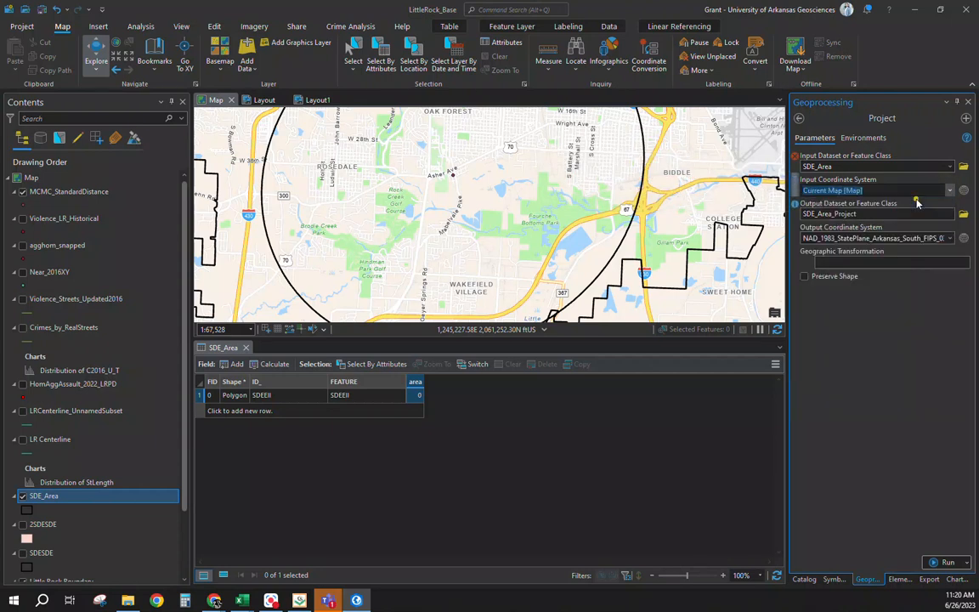
click(947, 562)
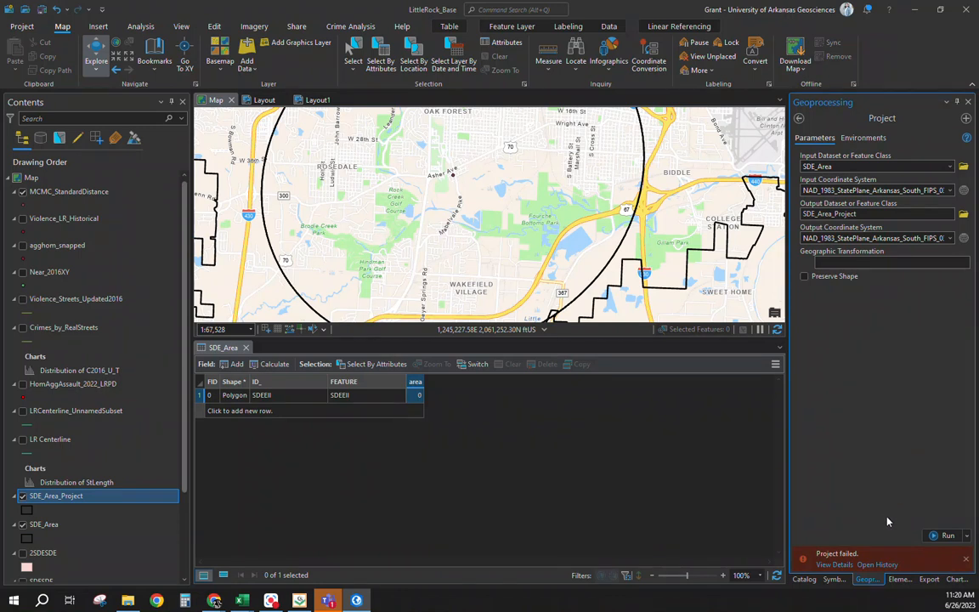
- Review the Project run's messages, then close the SDE_Area table and open the attribute table of SDE_Area_Project
click(834, 565)
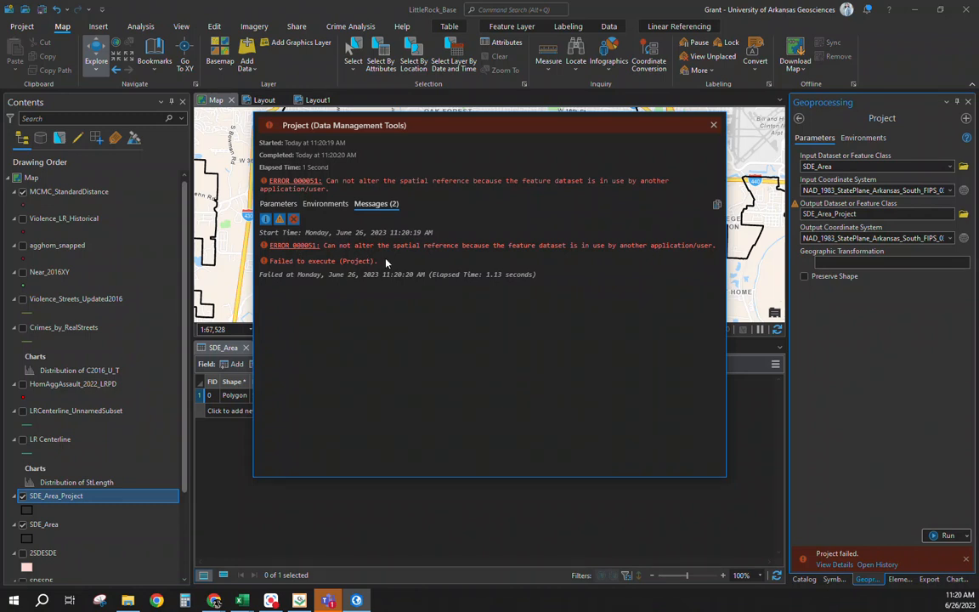
click(716, 124)
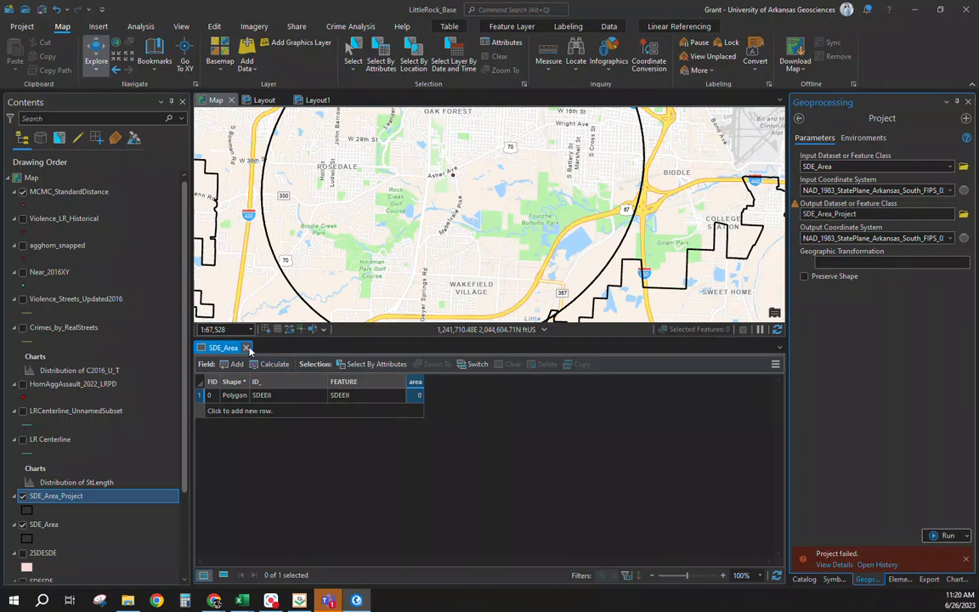
click(246, 347)
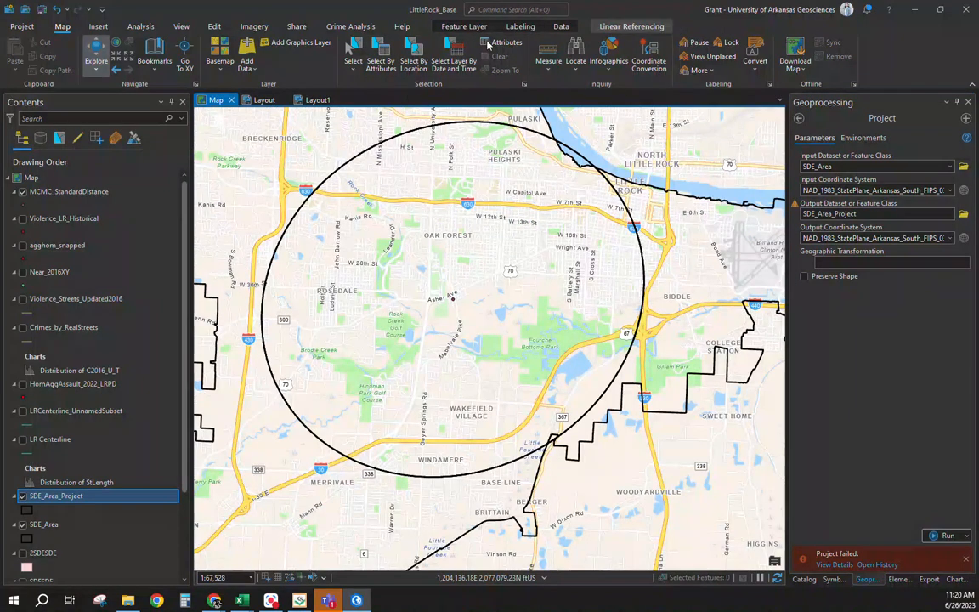
right_click(78, 497)
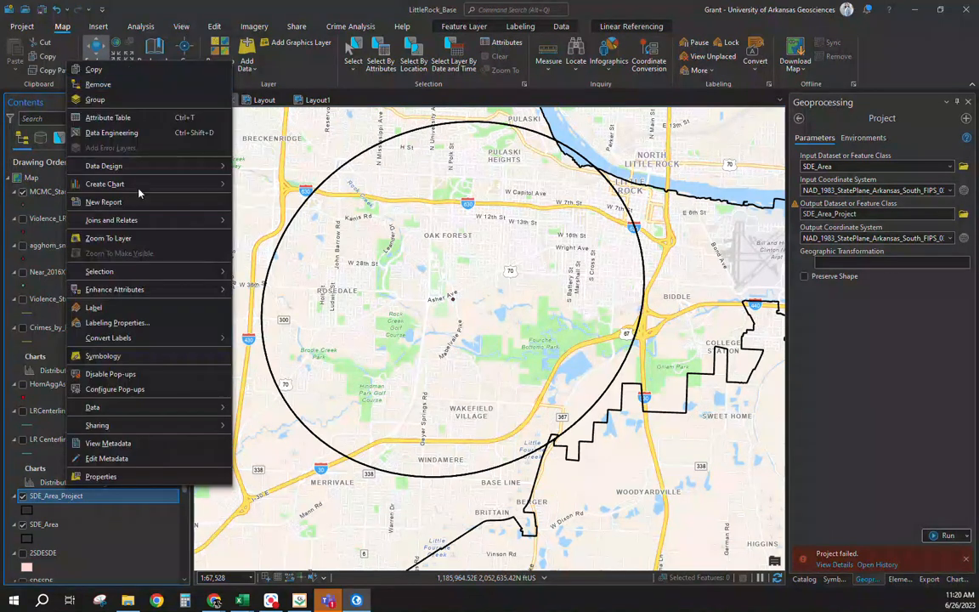
click(145, 117)
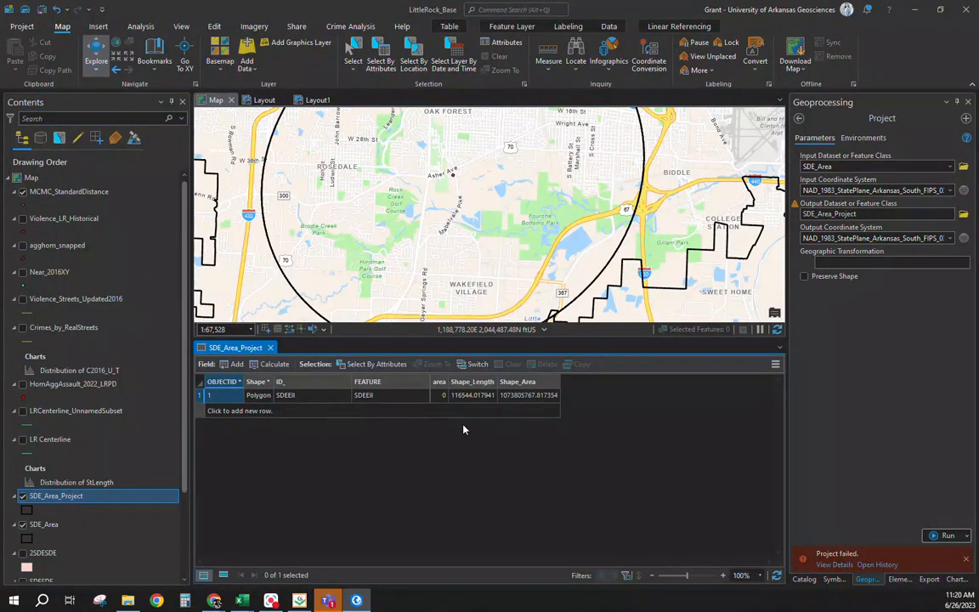
click(528, 396)
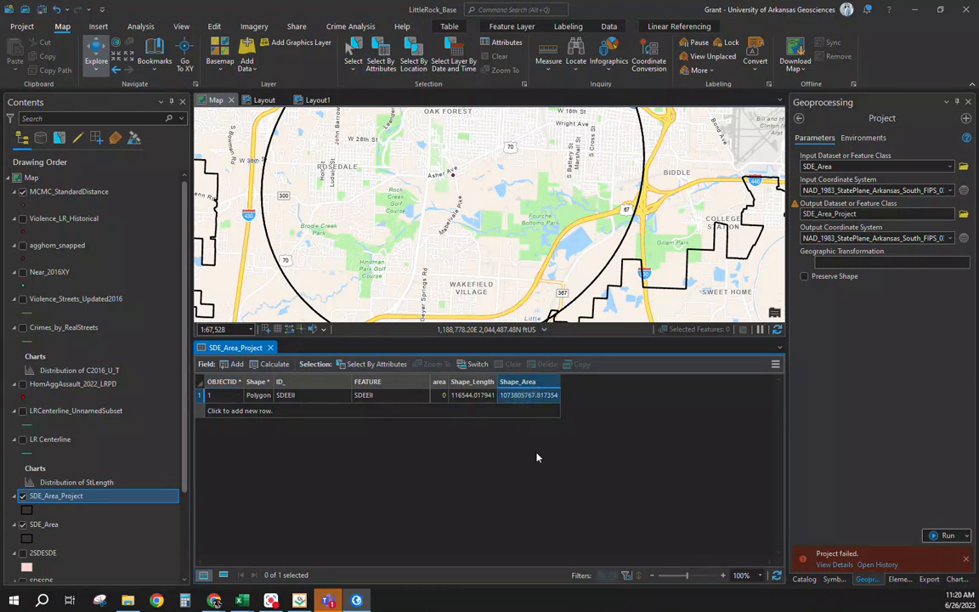
- Calculate SDE_Area_Project's area field in Square US Survey Miles using NAD_1983_StatePlane_Arkansas_South_FIPS_0302_Feet, and hide the SDE_Area layer
right_click(439, 382)
click(464, 390)
click(595, 231)
click(576, 245)
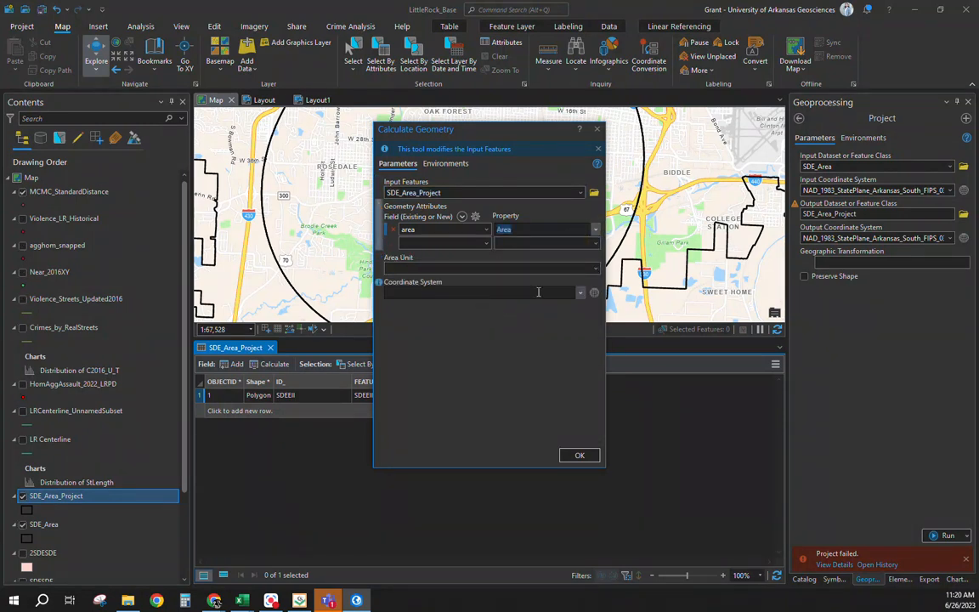
click(595, 269)
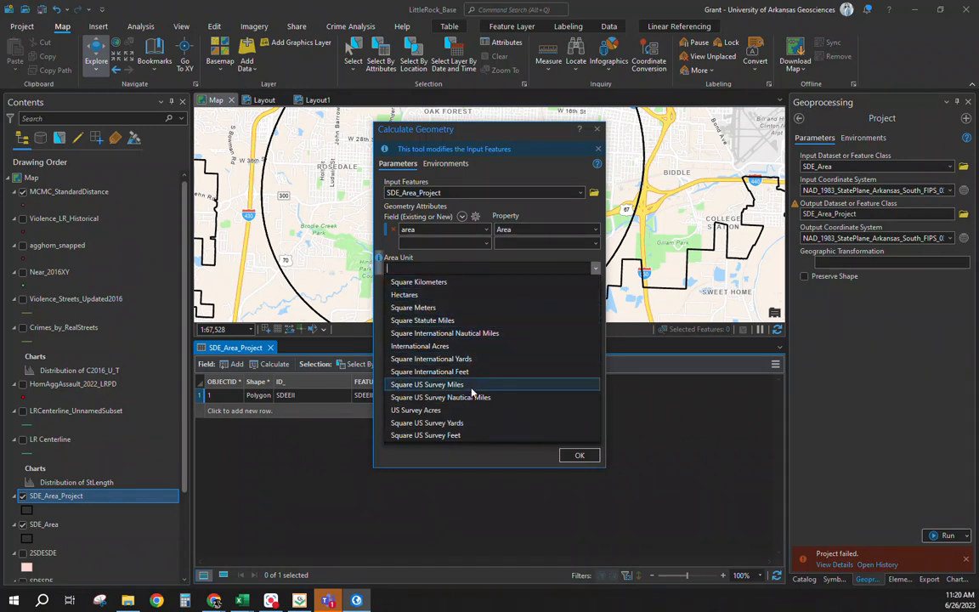
click(472, 388)
click(581, 294)
click(548, 311)
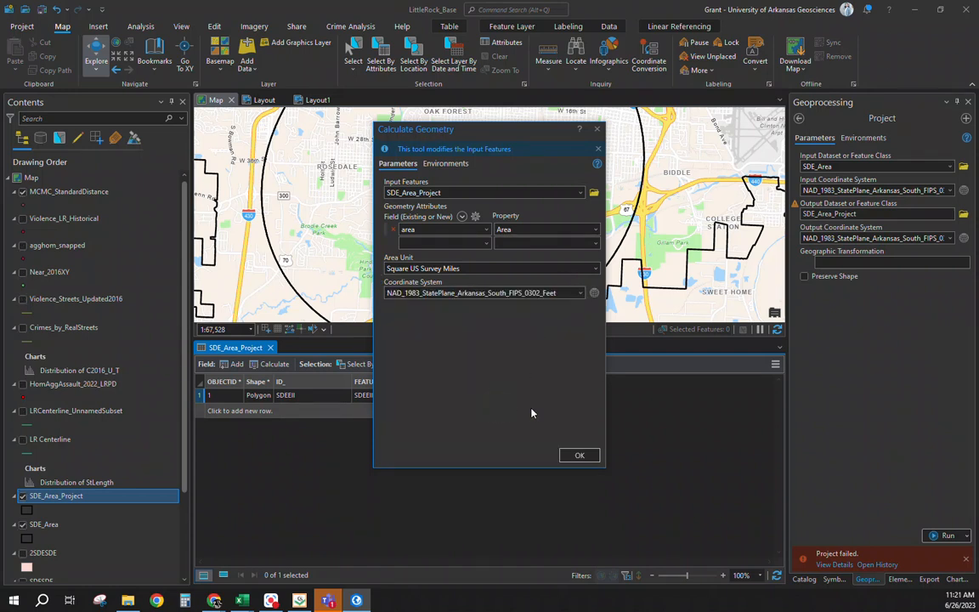
click(579, 456)
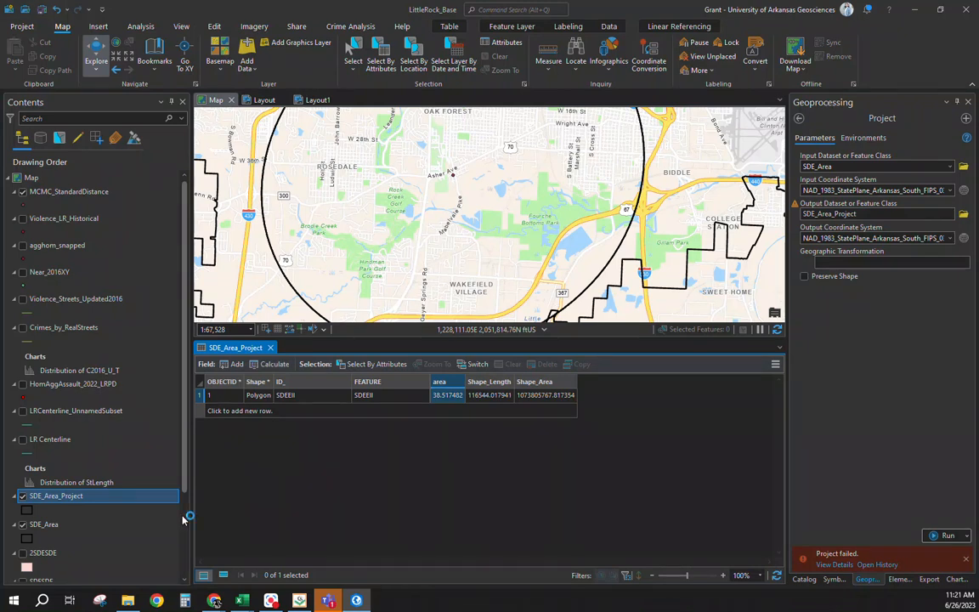
click(23, 526)
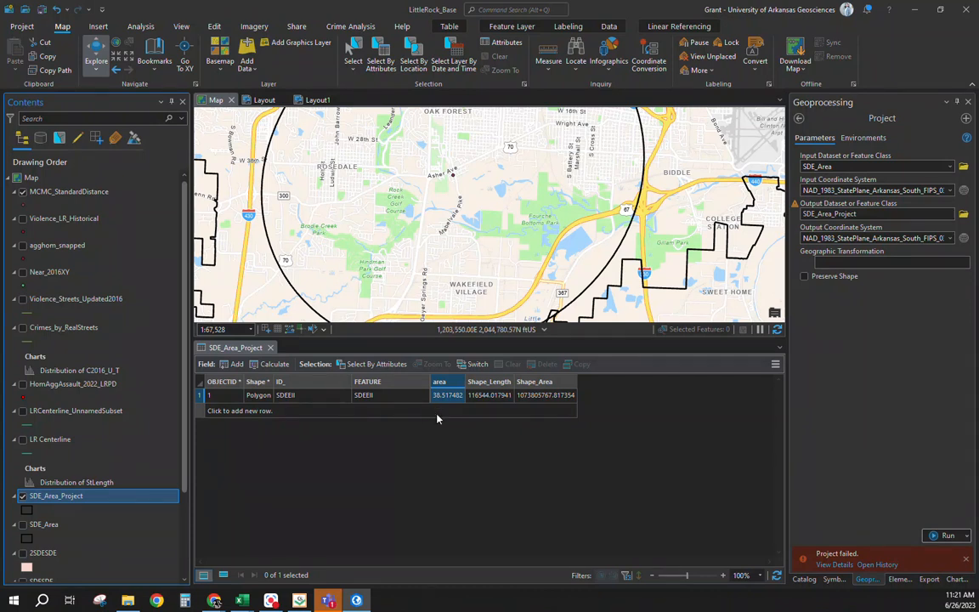
- Switch to Calculator and divide the ellipse's area by the city's area, using 38 ÷ 123
click(185, 600)
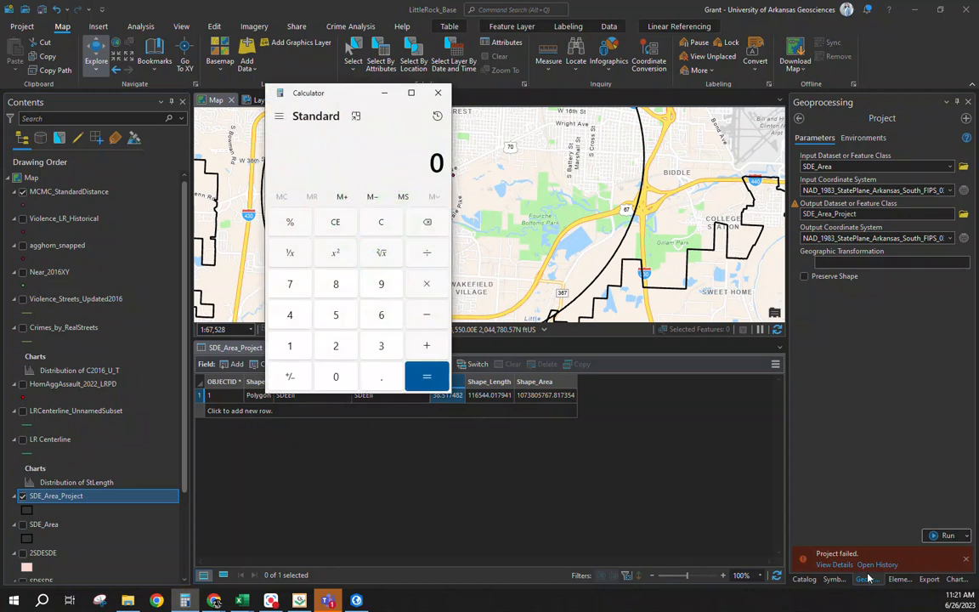
text(38 ÷ 123)
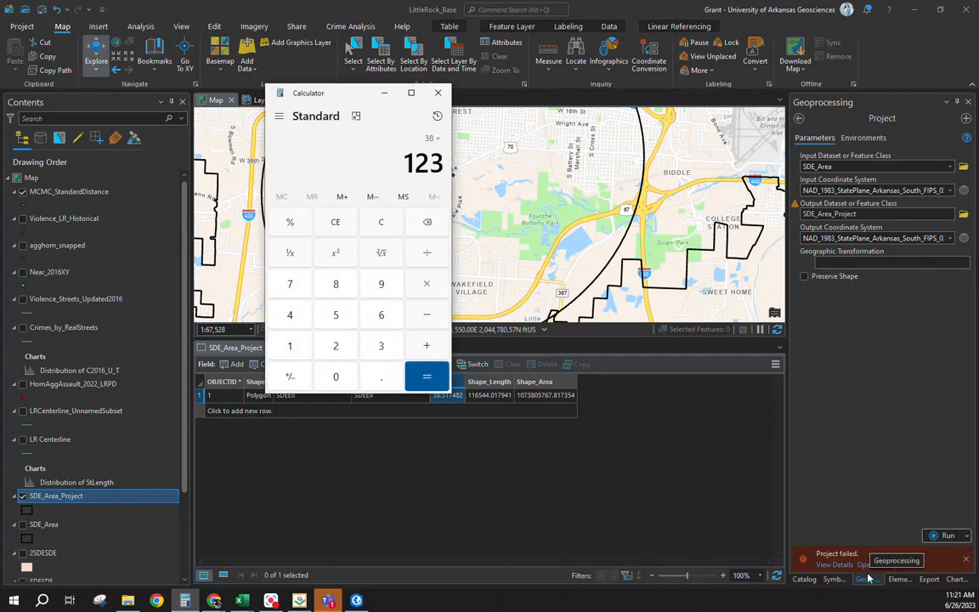
key(Return)
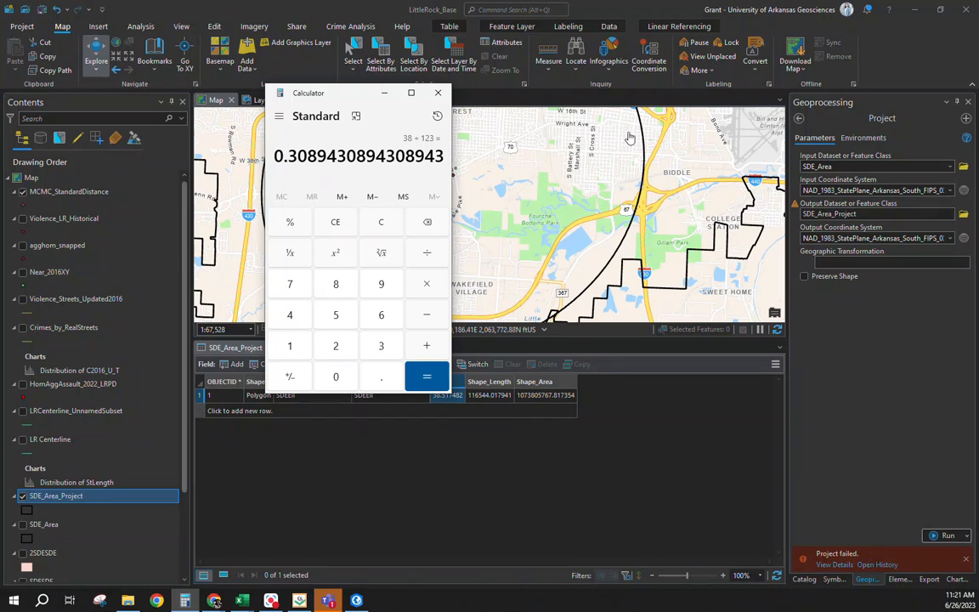
- Close the ellipse's pop-up and attribute table on the map, and dismiss the Project tool's notification and details
click(486, 138)
scroll(486, 138, down, 2)
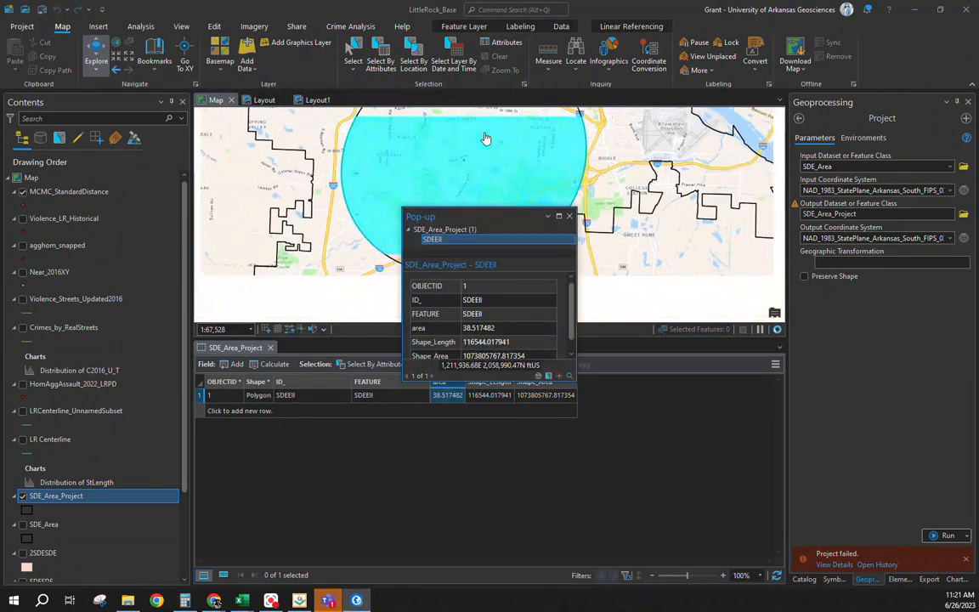
click(569, 216)
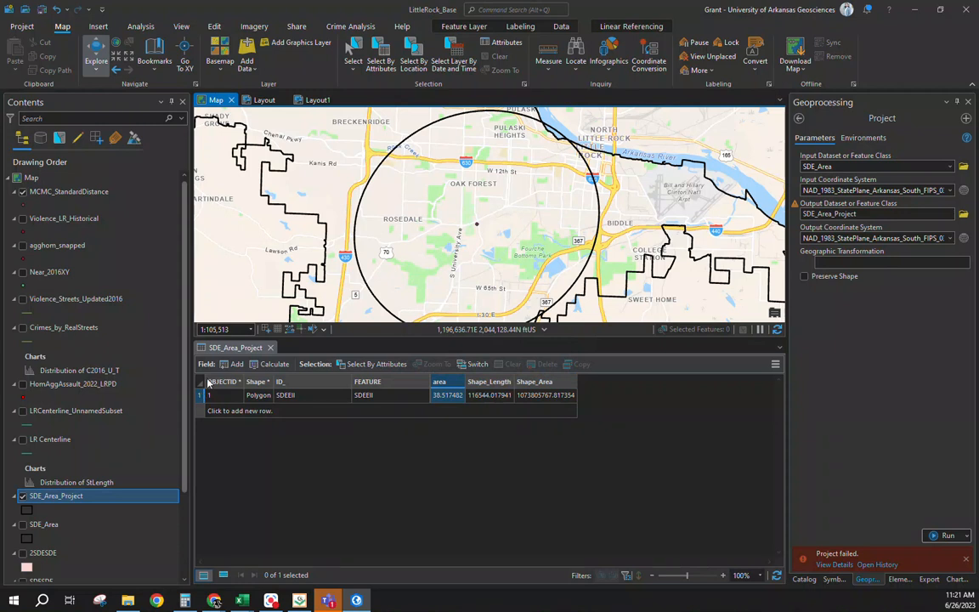
click(267, 353)
click(270, 347)
drag(445, 373, 489, 357)
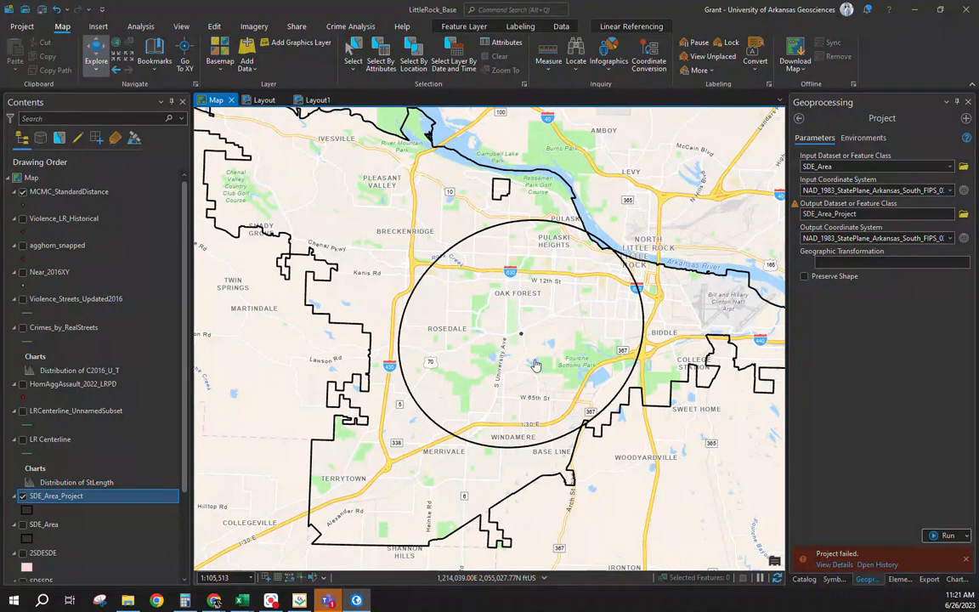
click(967, 565)
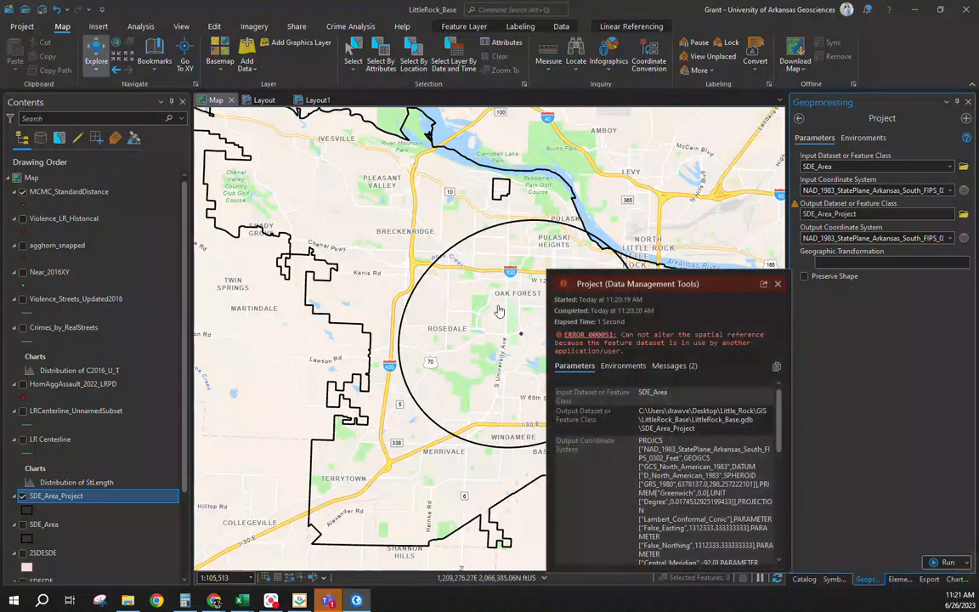
click(778, 284)
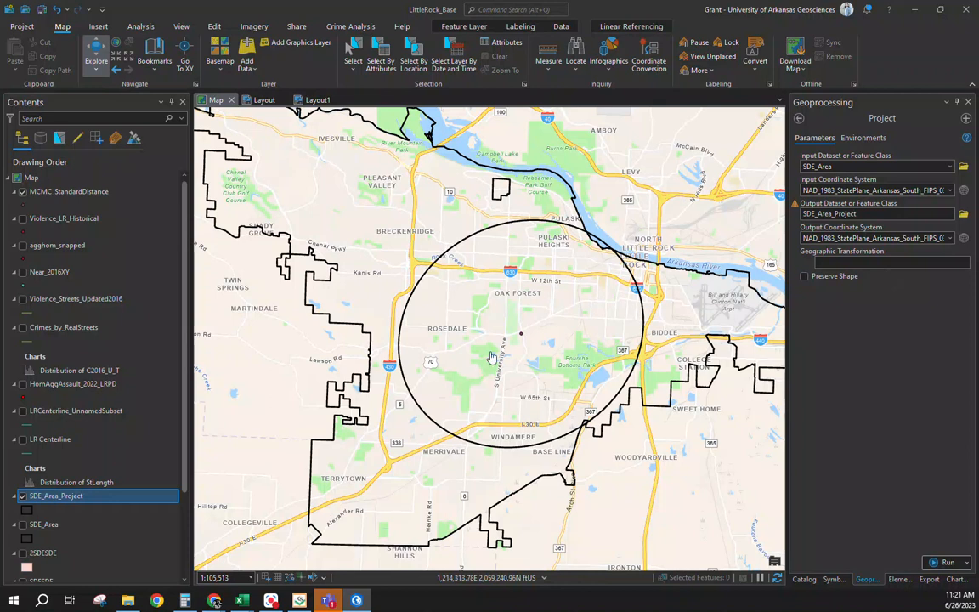
- Switch to CrimeStat IV and review the data setup's primary file, reference grid and measurement parameters
key(alt+Tab)
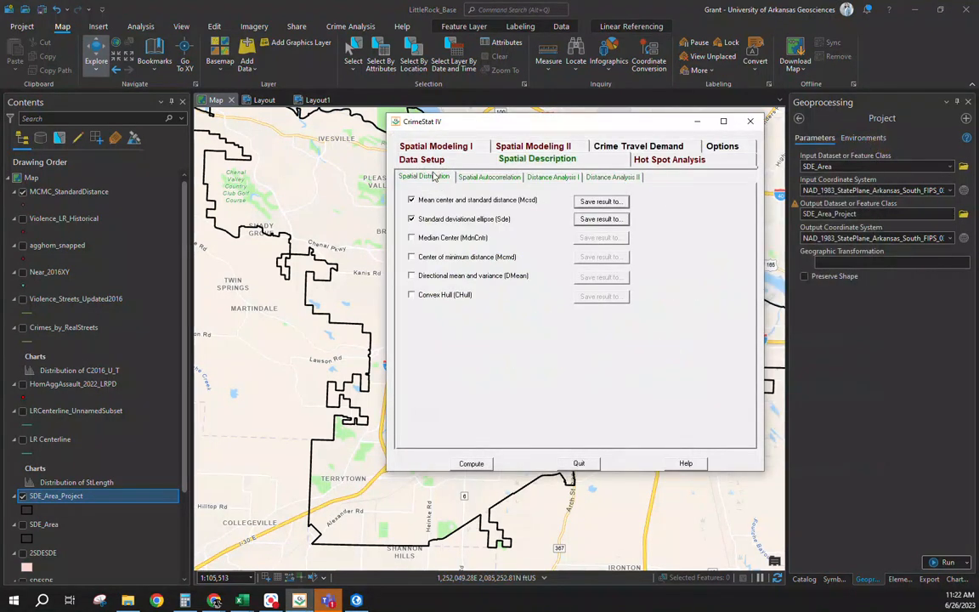
click(436, 160)
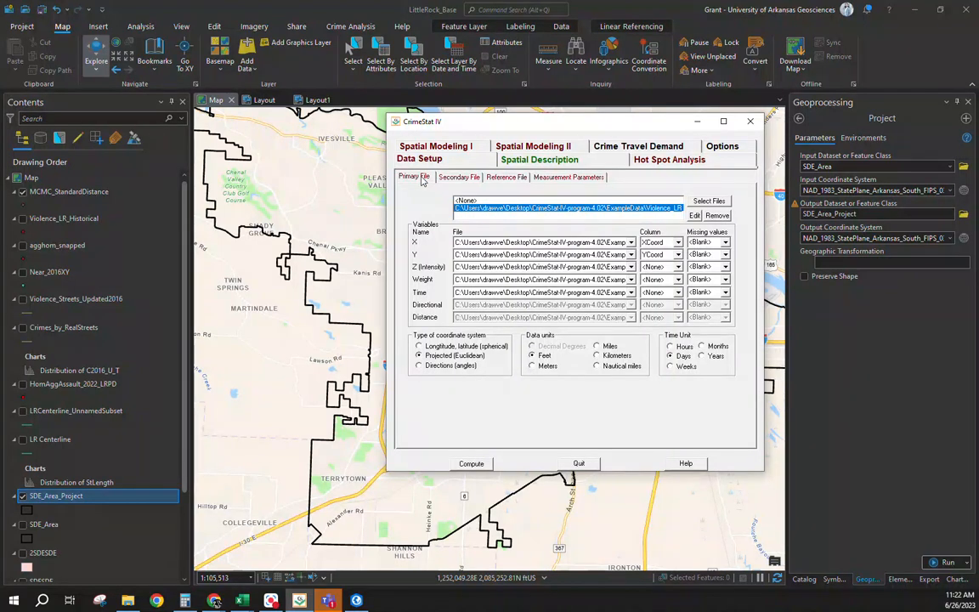
click(505, 176)
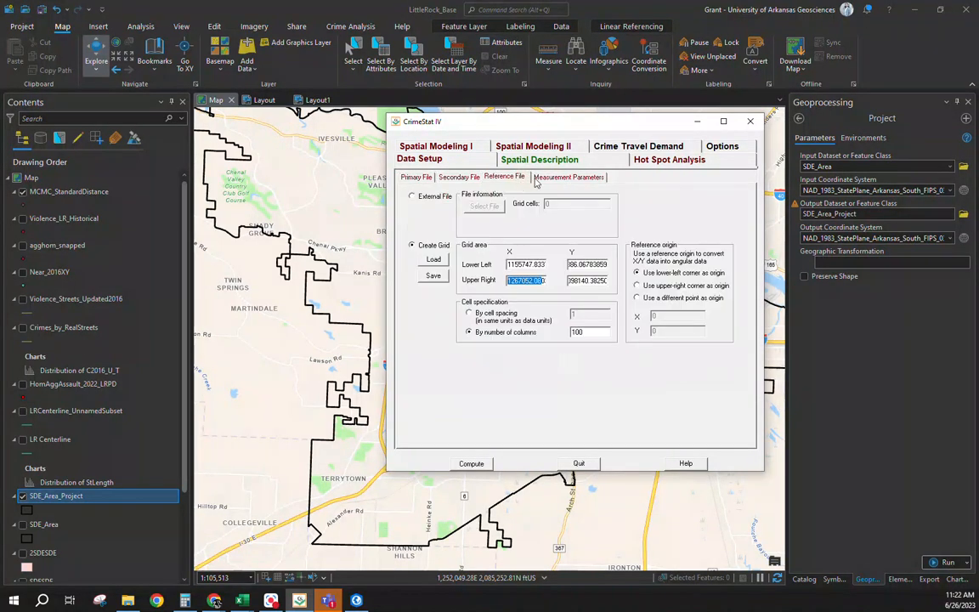
click(541, 178)
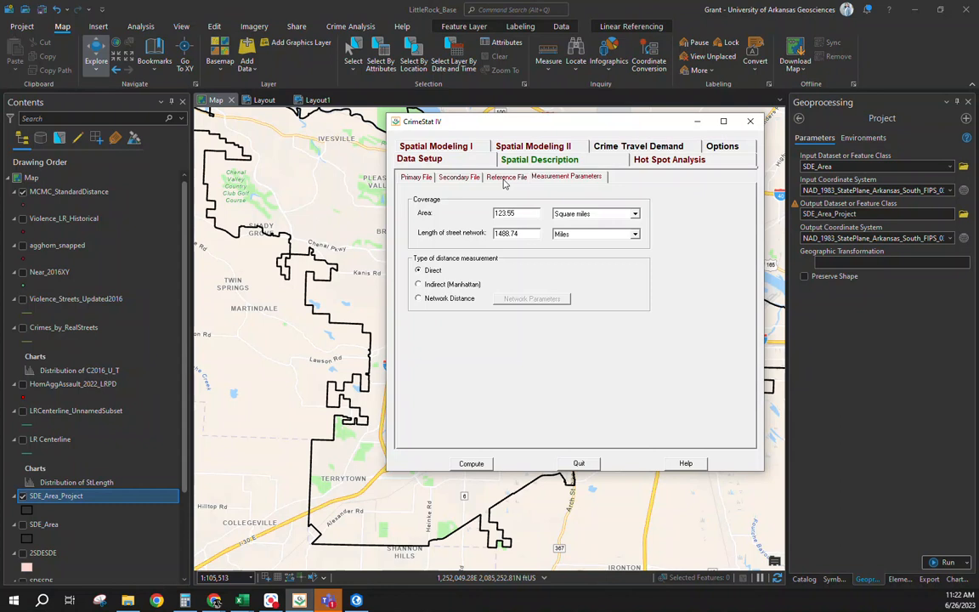
click(506, 178)
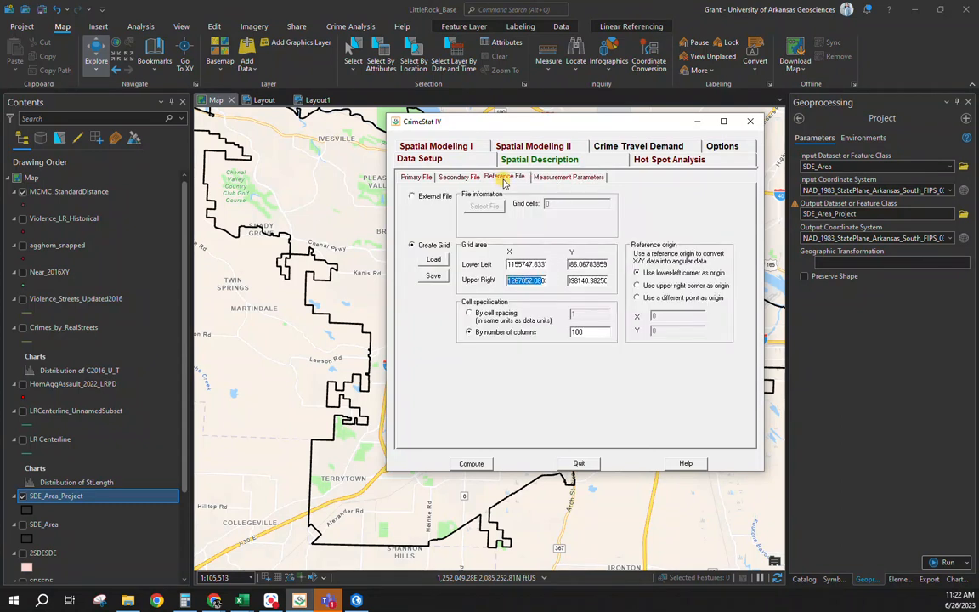
- Recheck CrimeStat IV's measurement parameters and primary file settings, and examine the available spatial distribution statistics
click(565, 179)
click(416, 177)
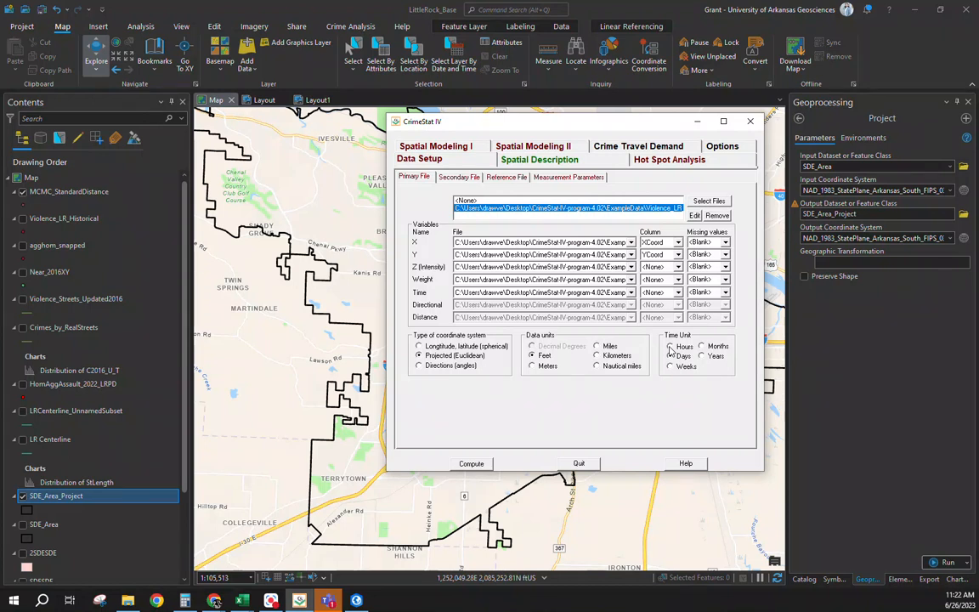
click(481, 155)
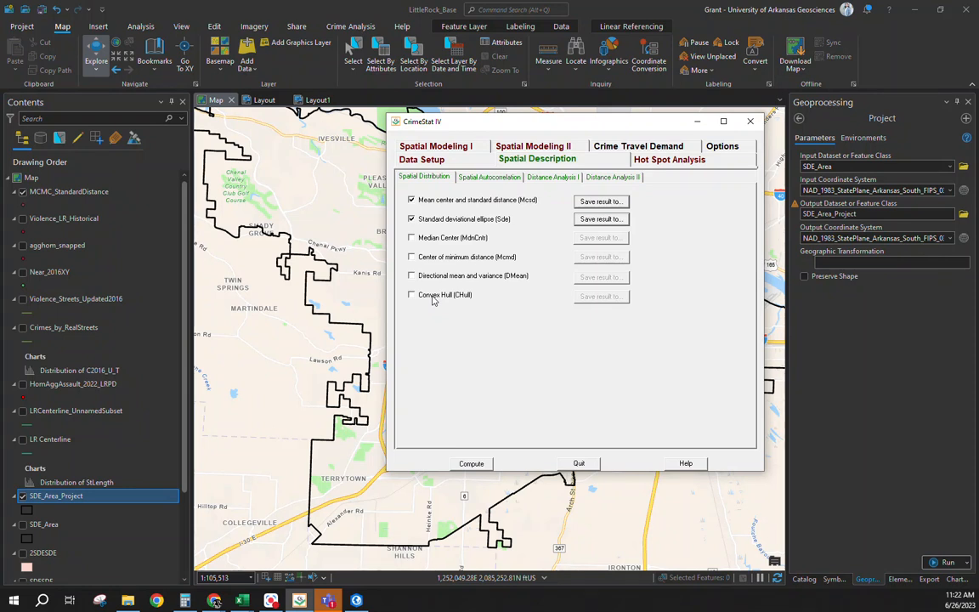
- Examine the three groups of hot spot analysis options, return to the primary file setup, and switch back to the ArcGIS Pro map
click(667, 159)
click(426, 177)
click(487, 177)
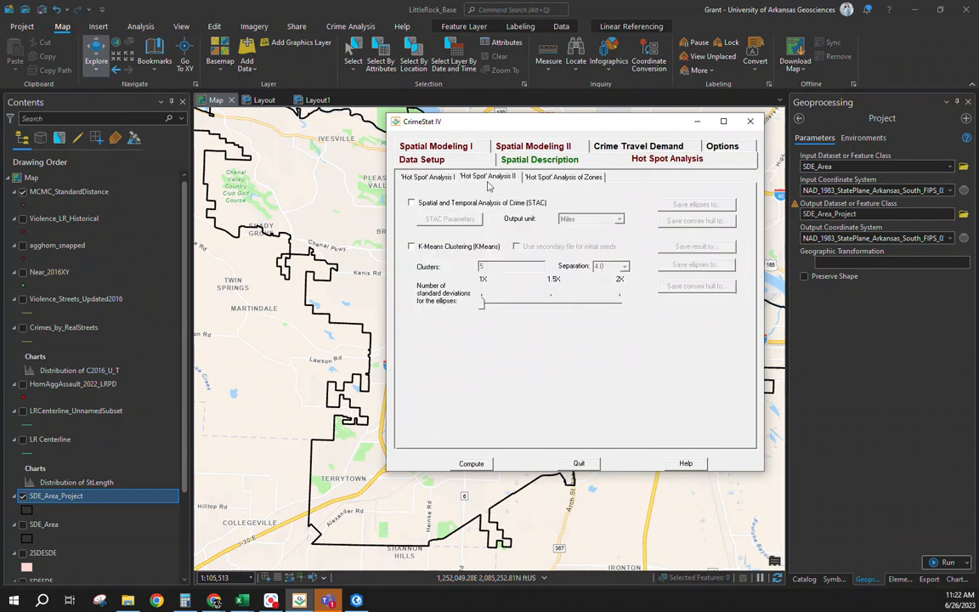
click(561, 177)
click(422, 176)
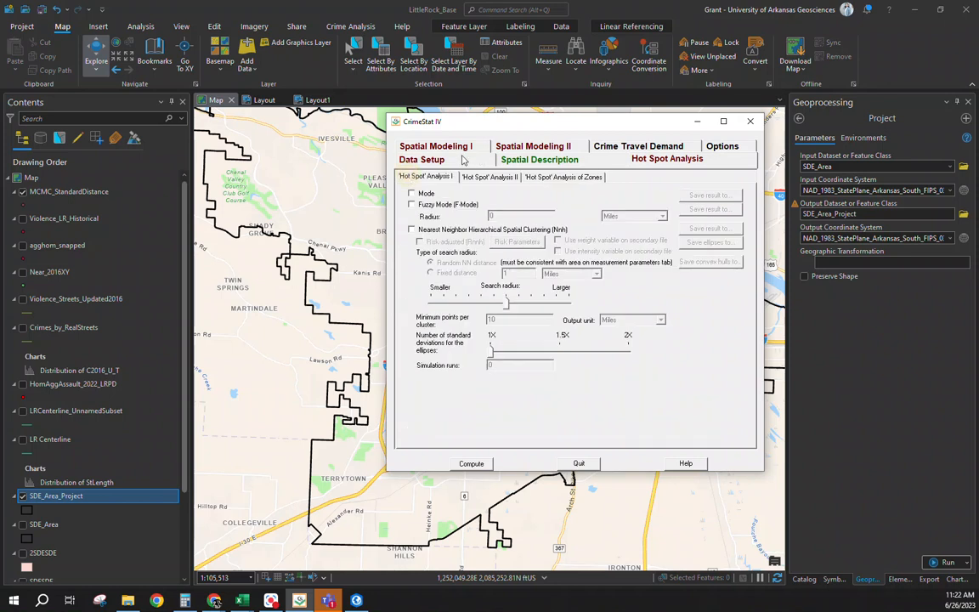
click(420, 157)
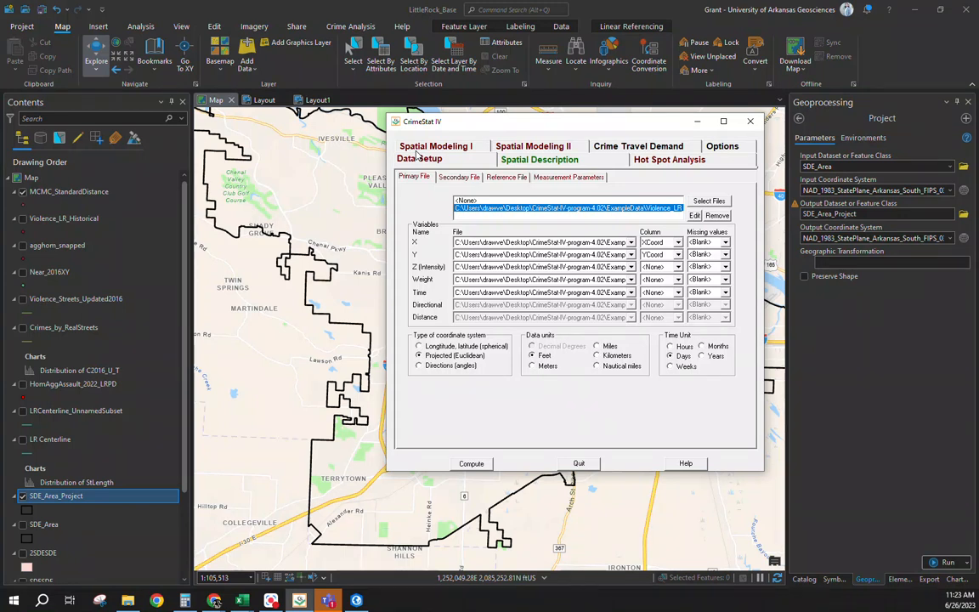
click(258, 255)
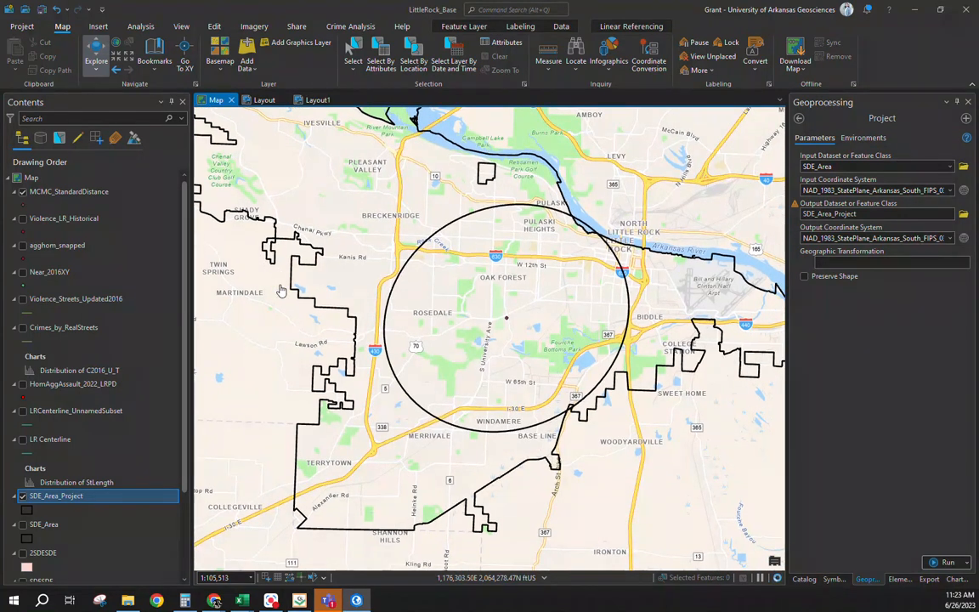